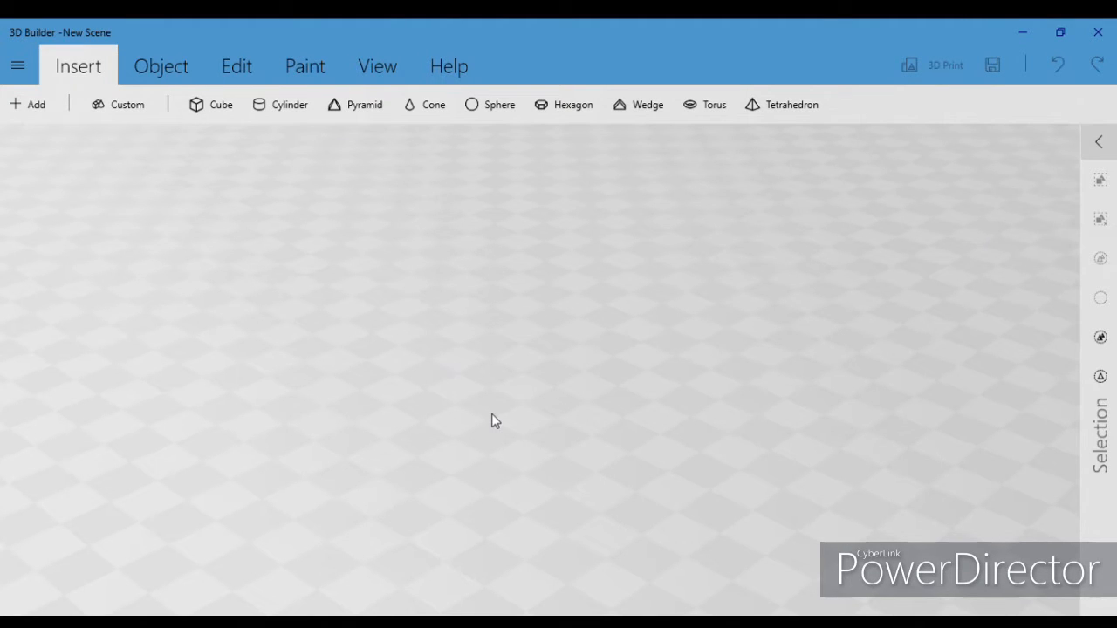
# Insert a cube and colour it white
pyautogui.click(210, 108)
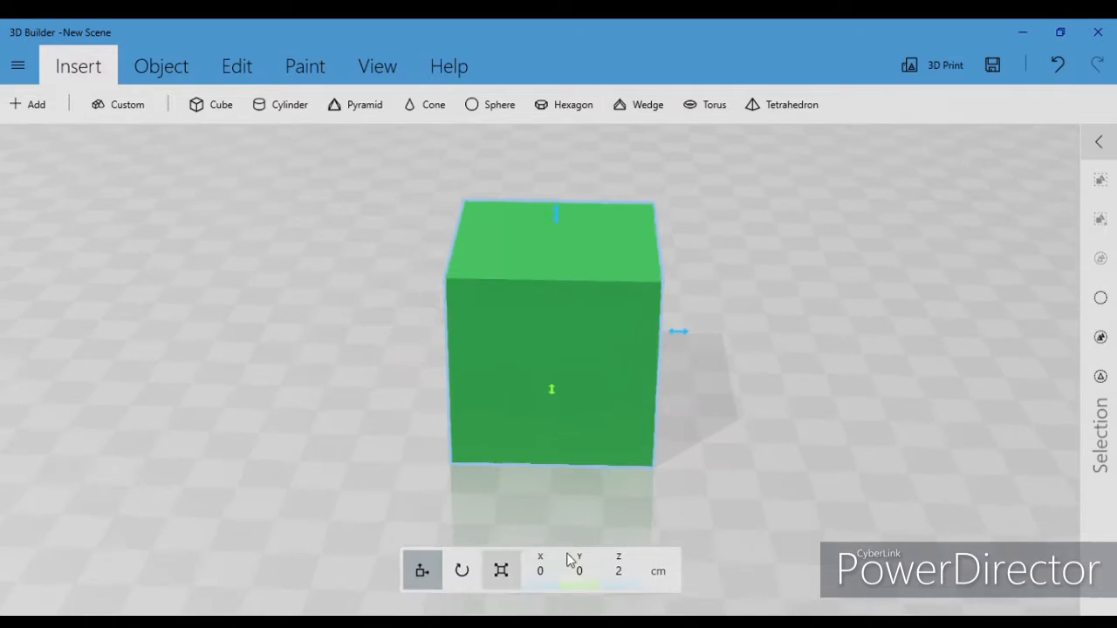
pyautogui.moveTo(707, 512); pyautogui.dragTo(713, 448)
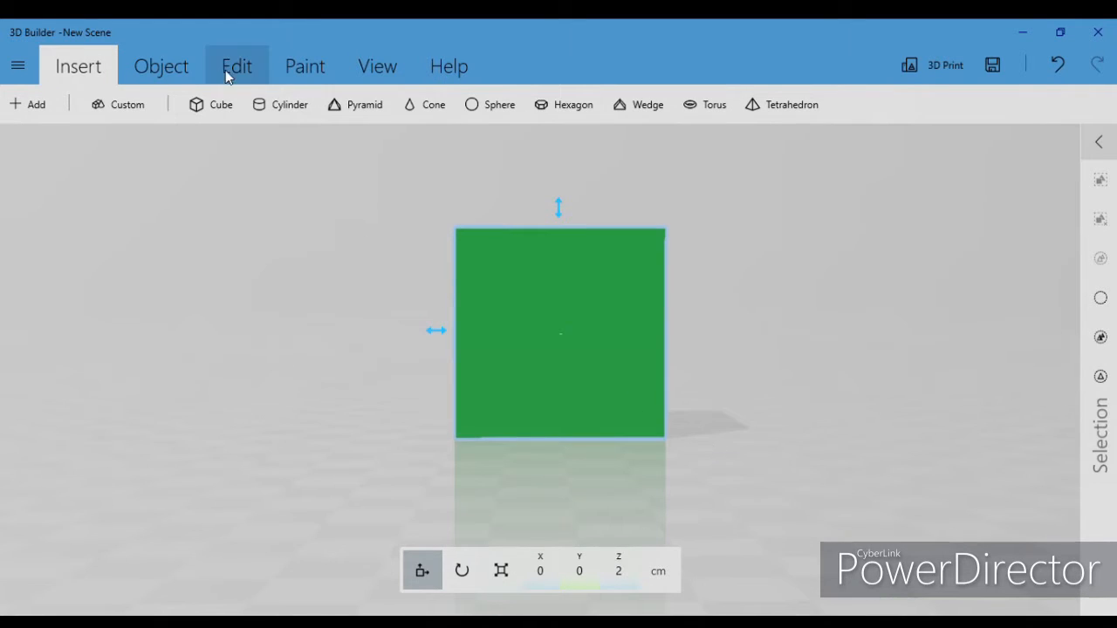
pyautogui.click(297, 66)
pyautogui.click(146, 111)
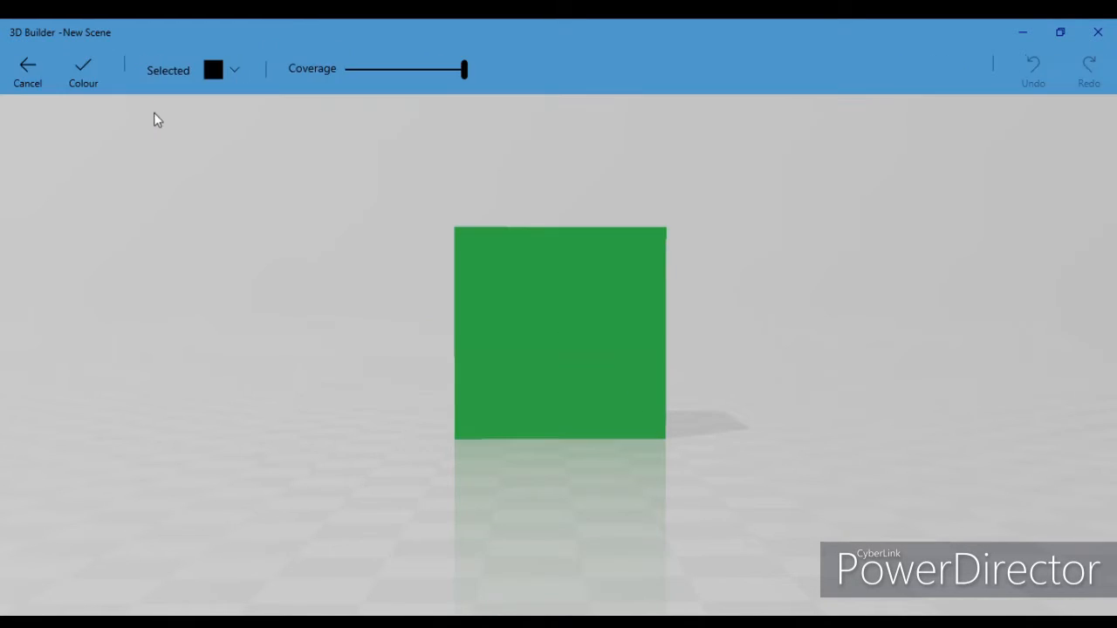
pyautogui.click(214, 70)
pyautogui.click(318, 188)
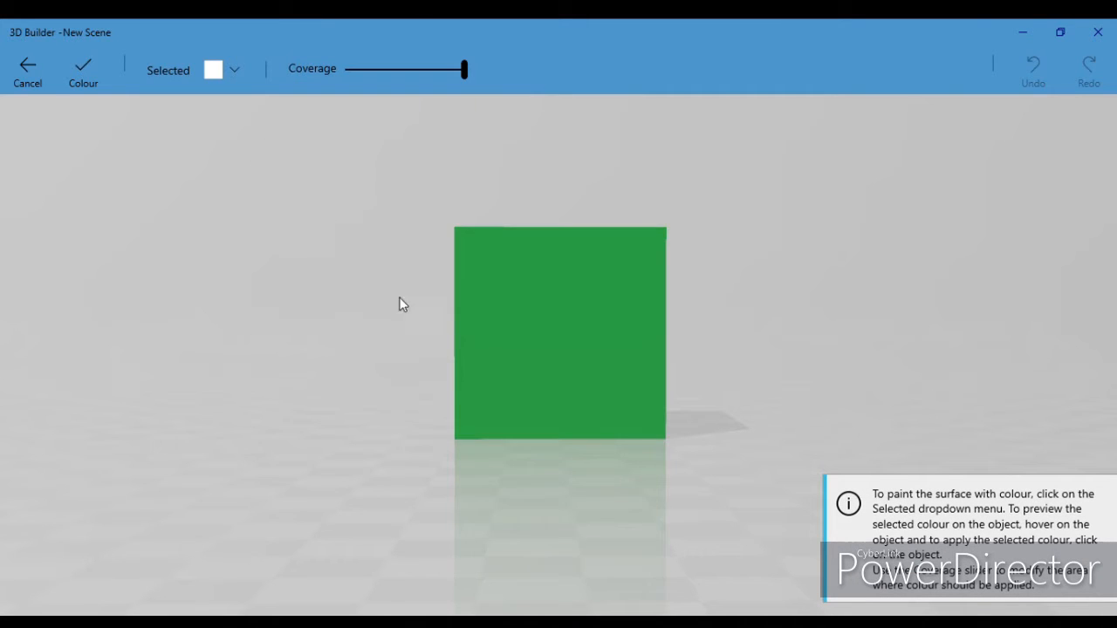
pyautogui.click(77, 67)
pyautogui.click(92, 70)
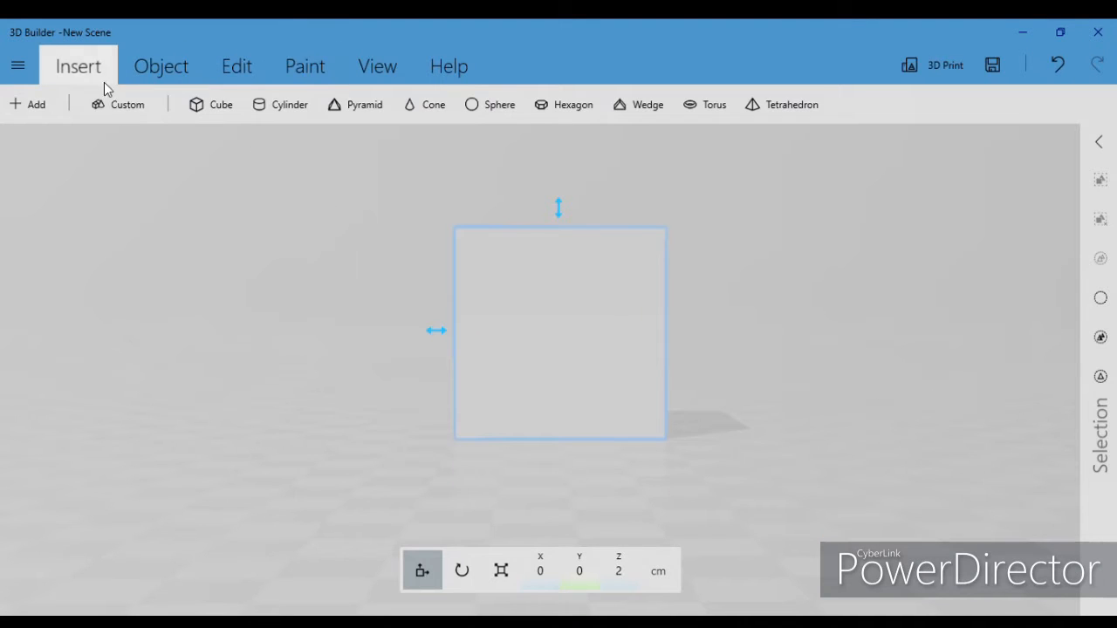
# Insert a cylinder, placing it beside the cube and rotating it onto its side so its round end faces forward
pyautogui.click(280, 104)
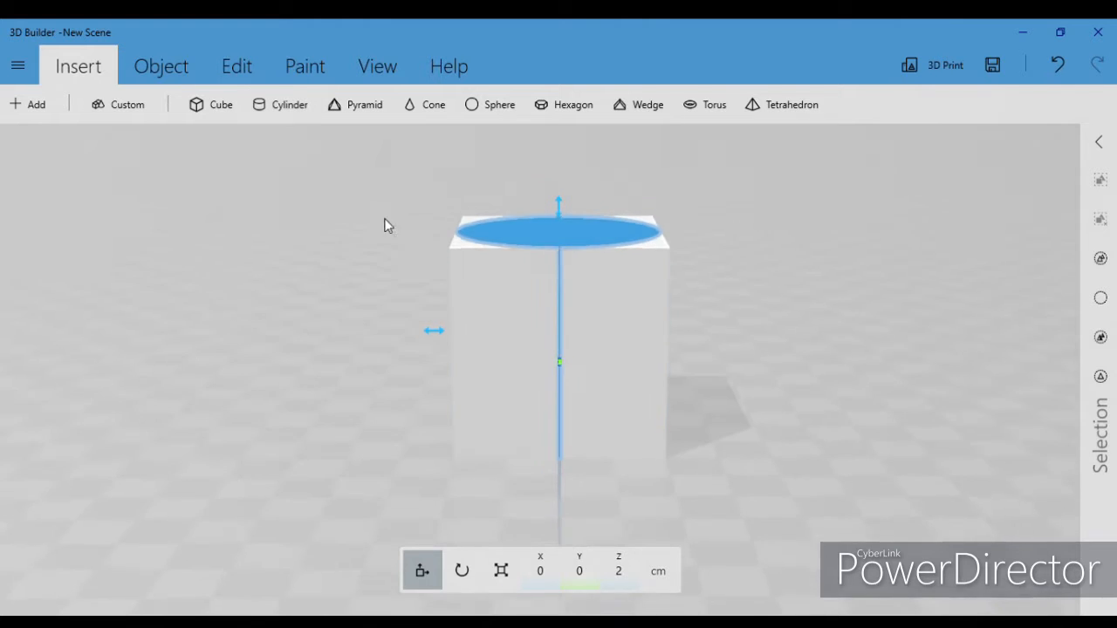
pyautogui.moveTo(564, 254); pyautogui.dragTo(390, 343)
pyautogui.click(462, 571)
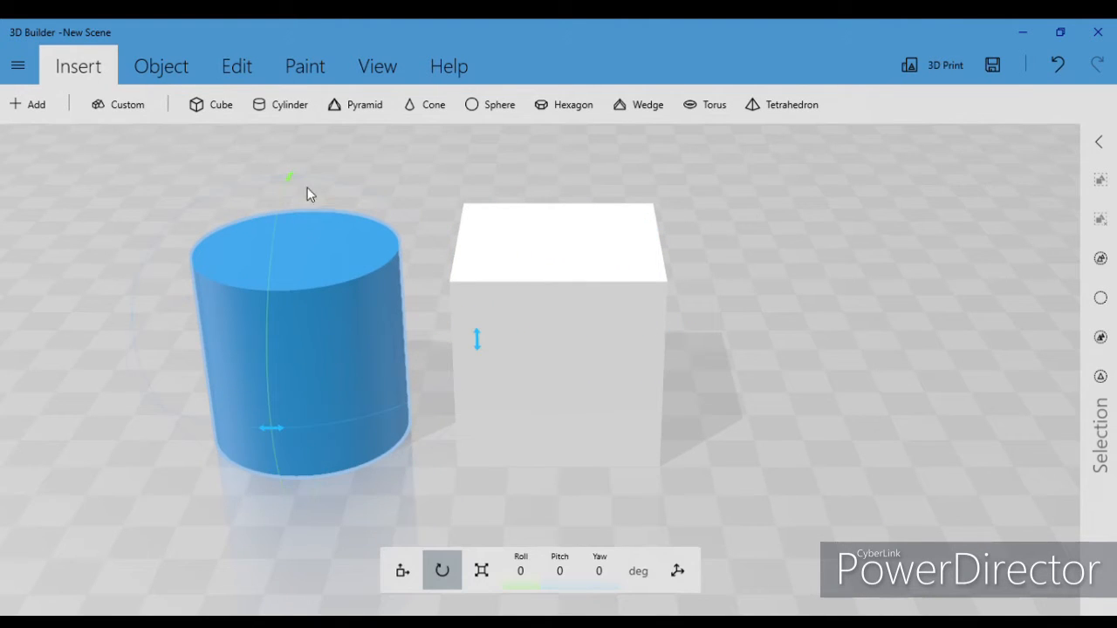
pyautogui.moveTo(293, 181); pyautogui.dragTo(288, 395)
pyautogui.moveTo(504, 493); pyautogui.dragTo(454, 566)
# Scale the cylinder down uniformly to about 1.07 cm and move it over to the cube
pyautogui.click(481, 570)
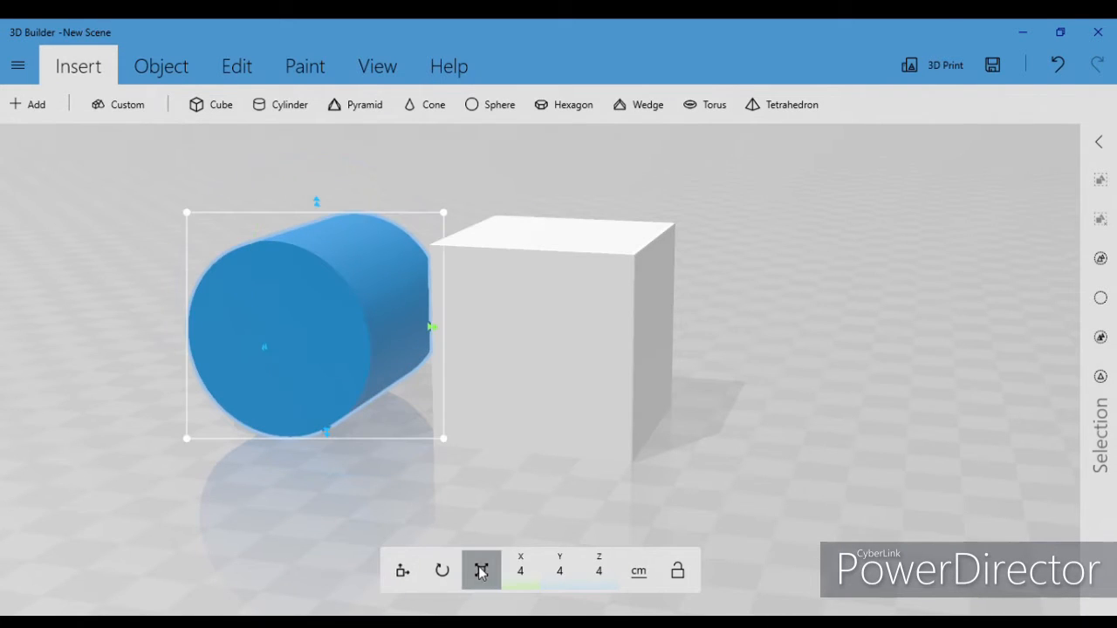
pyautogui.moveTo(447, 214); pyautogui.dragTo(405, 309)
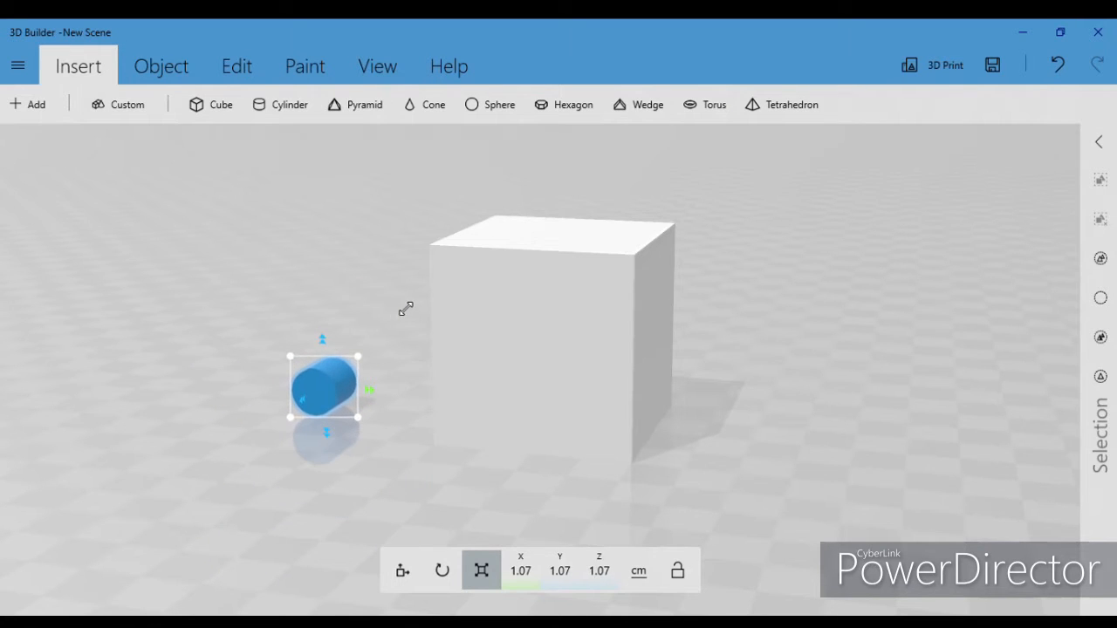
pyautogui.moveTo(336, 385); pyautogui.dragTo(553, 350)
# Position the cylinder near the centre of the cube's front face, mostly embedded, at about X 0, Y -1.64, Z 1.85 cm
pyautogui.click(403, 570)
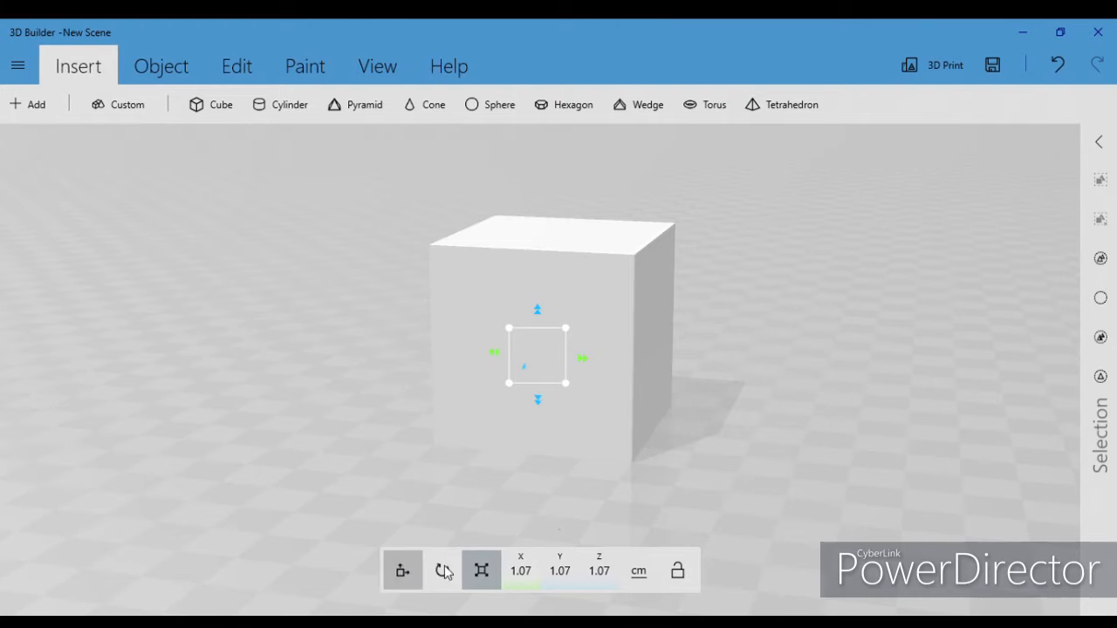
pyautogui.moveTo(741, 477); pyautogui.dragTo(819, 481, button='right')
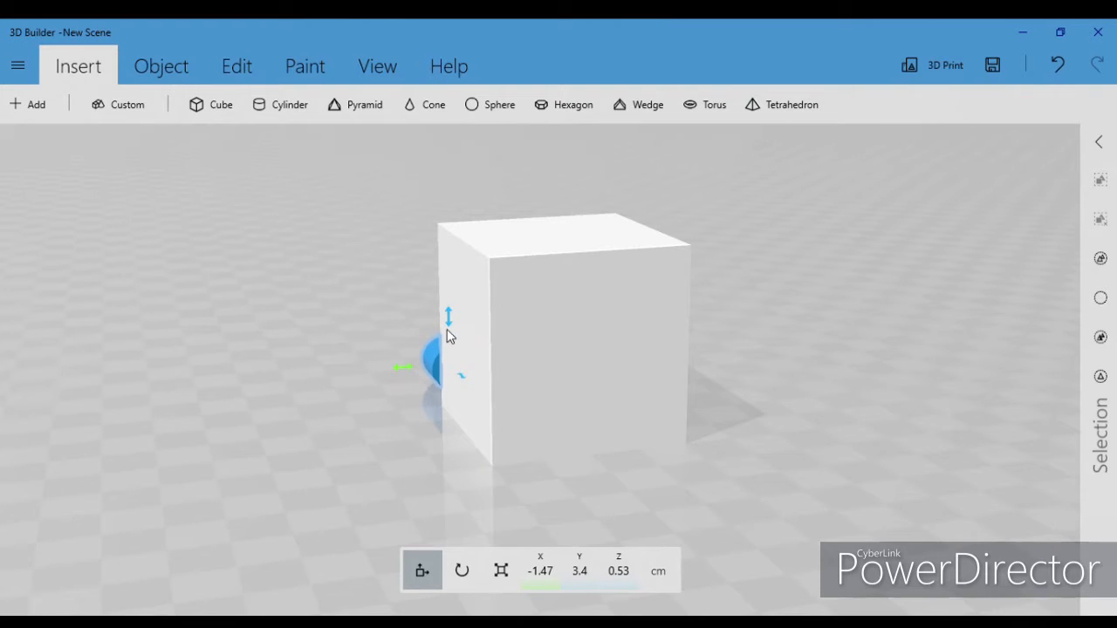
pyautogui.moveTo(455, 312); pyautogui.dragTo(455, 287)
pyautogui.moveTo(502, 329); pyautogui.dragTo(708, 440, button='right')
pyautogui.moveTo(435, 327); pyautogui.dragTo(583, 396)
pyautogui.moveTo(719, 378); pyautogui.dragTo(696, 384)
pyautogui.moveTo(560, 331); pyautogui.dragTo(562, 312)
pyautogui.moveTo(712, 388); pyautogui.dragTo(787, 375)
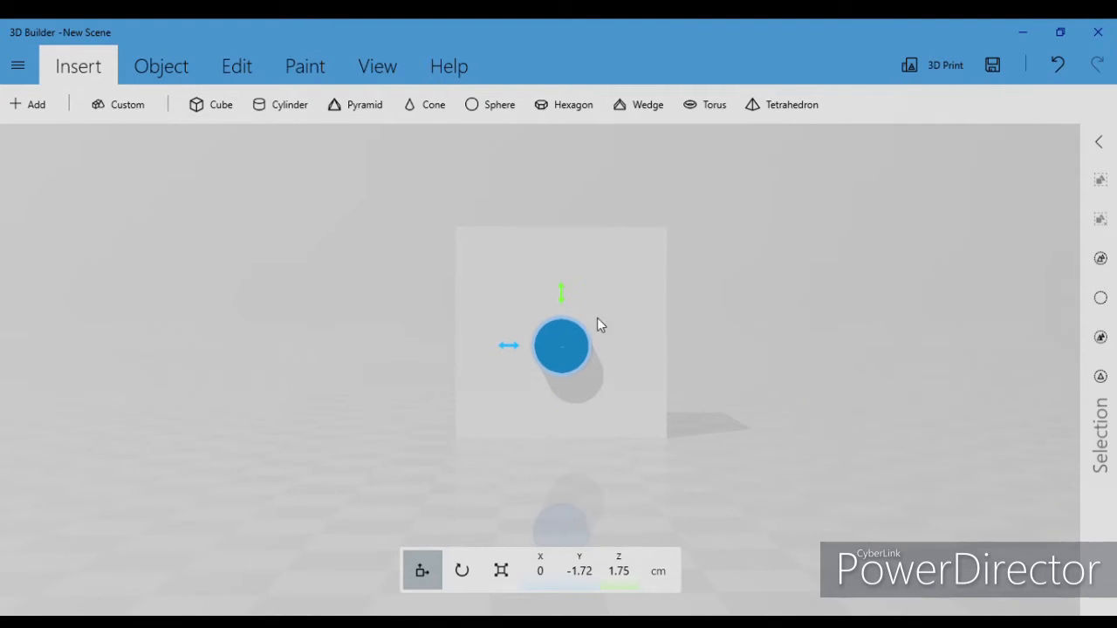
pyautogui.moveTo(566, 300); pyautogui.dragTo(568, 294)
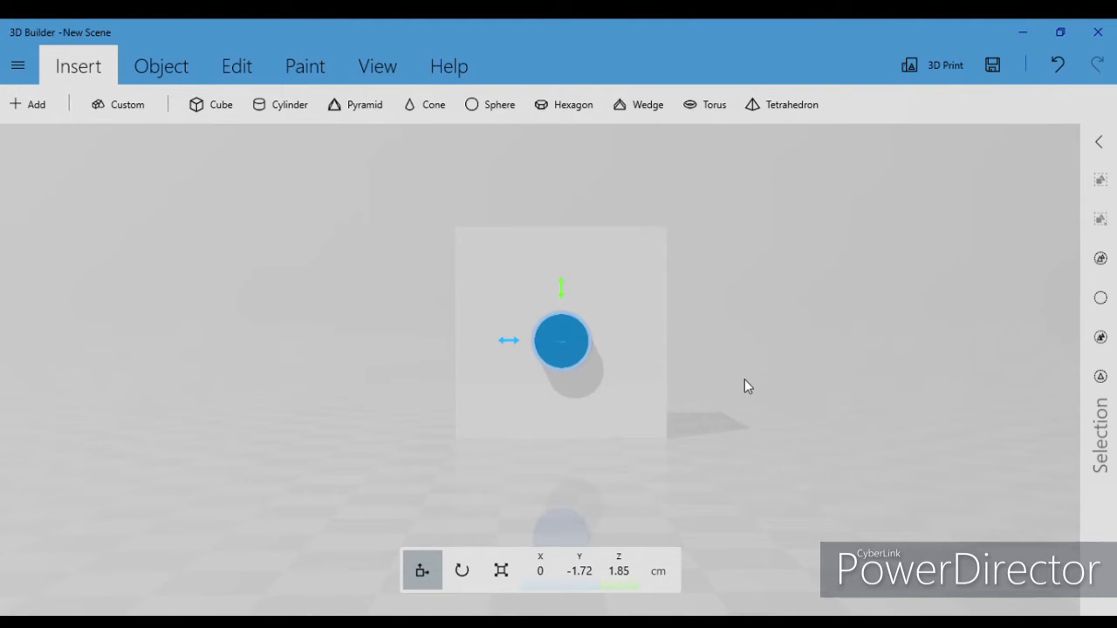
pyautogui.moveTo(746, 387); pyautogui.dragTo(418, 401)
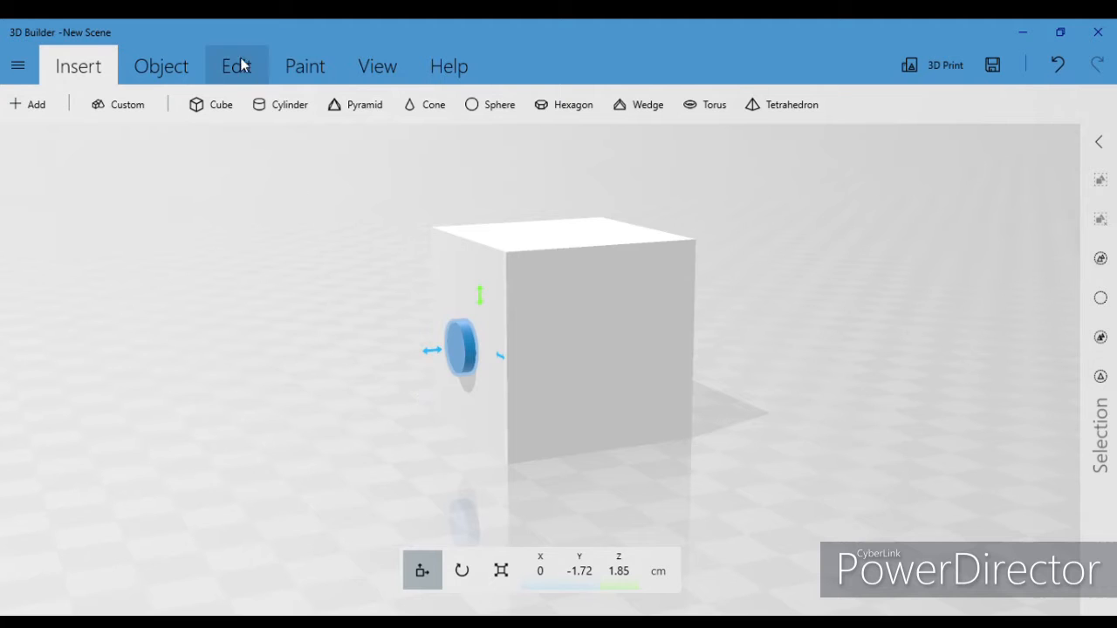
pyautogui.moveTo(441, 352); pyautogui.dragTo(442, 349)
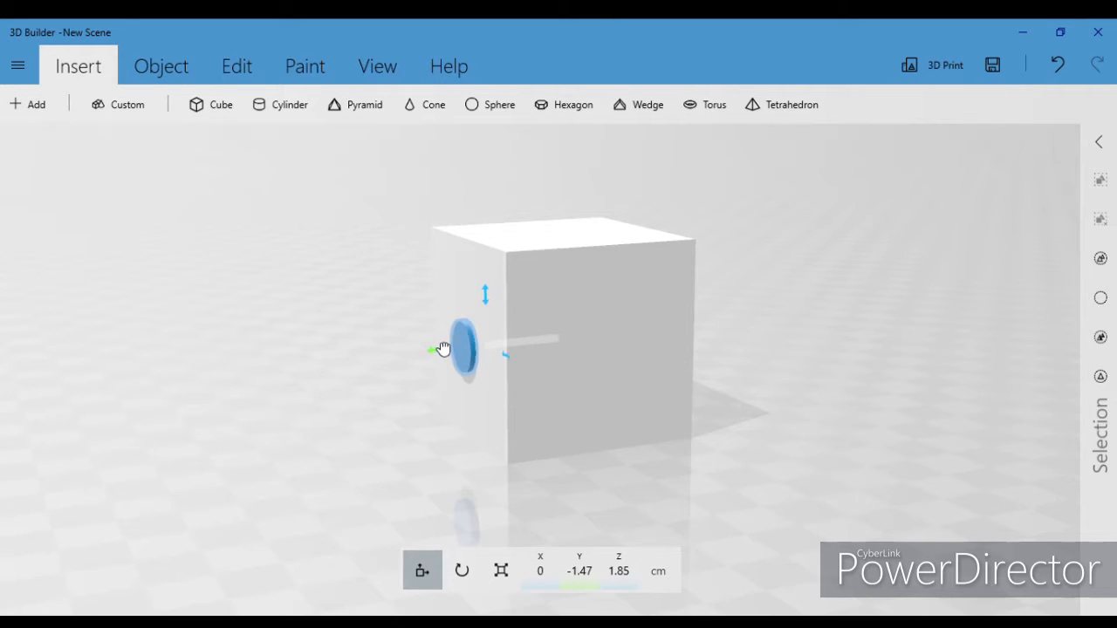
# Colour the small cylinder on the cube's face black
pyautogui.click(316, 75)
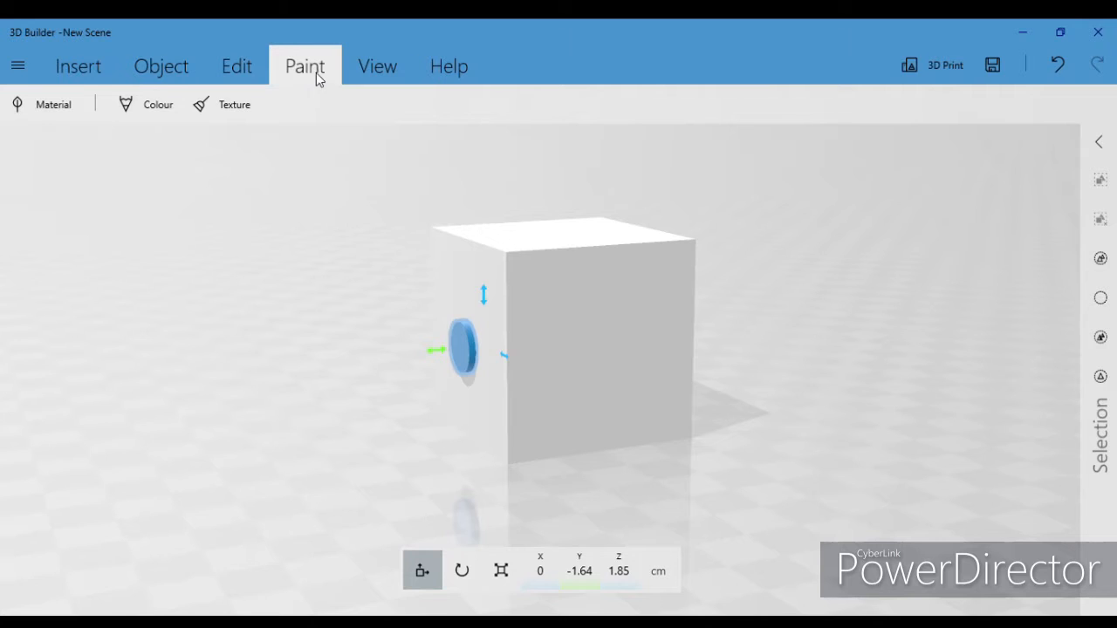
pyautogui.click(160, 106)
pyautogui.click(221, 70)
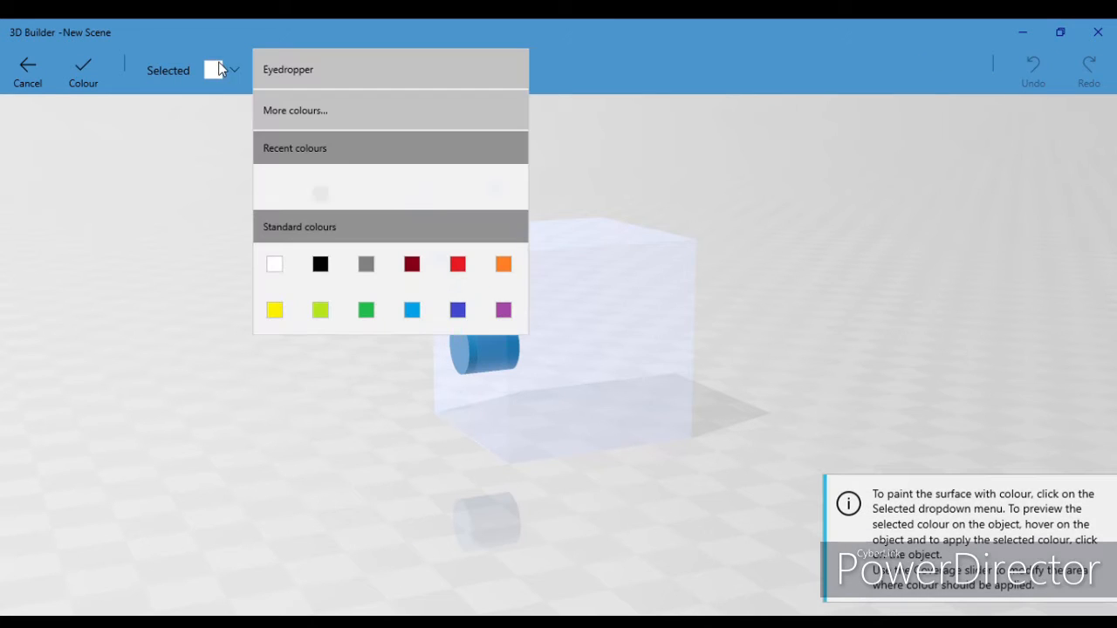
pyautogui.click(320, 186)
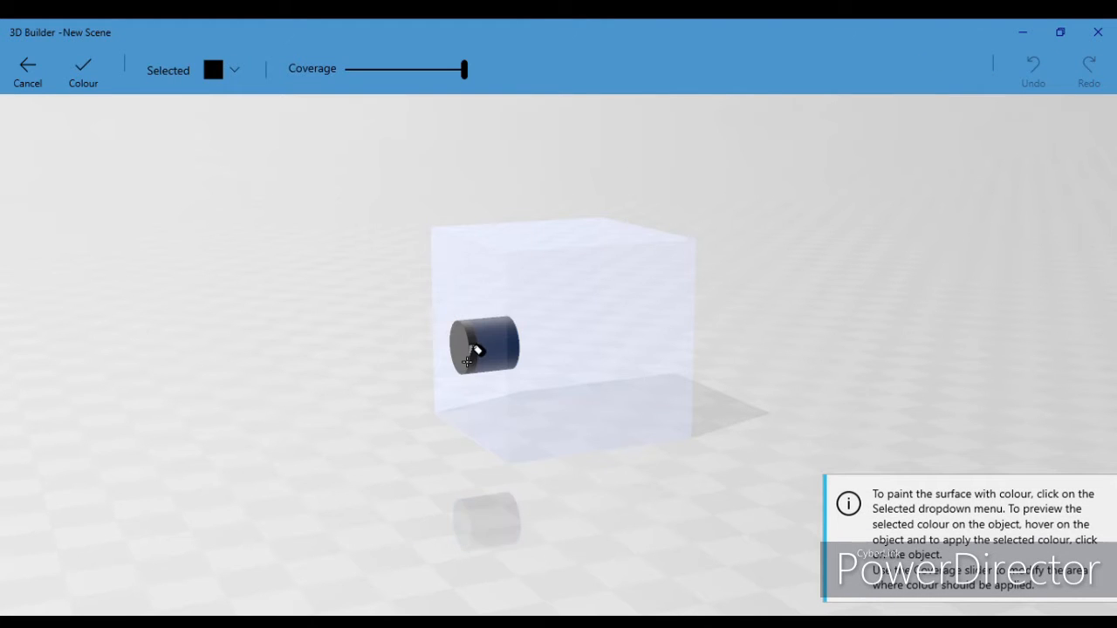
pyautogui.click(471, 358)
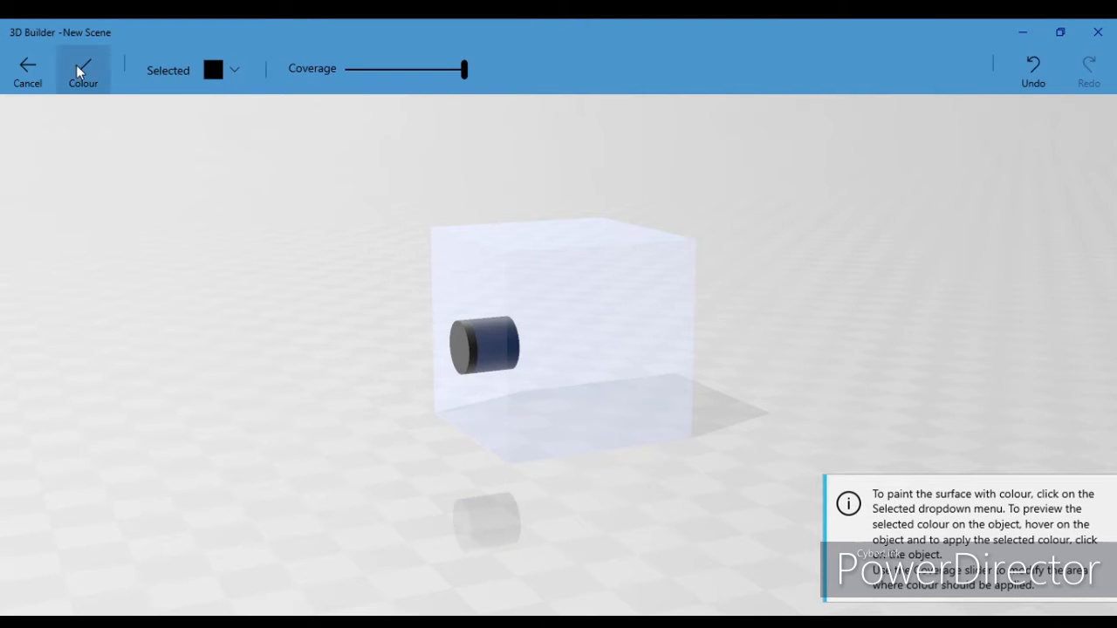
pyautogui.click(83, 72)
# Select both the cube and the black cylinder and group them into one object
pyautogui.moveTo(388, 447); pyautogui.dragTo(229, 446, button='right')
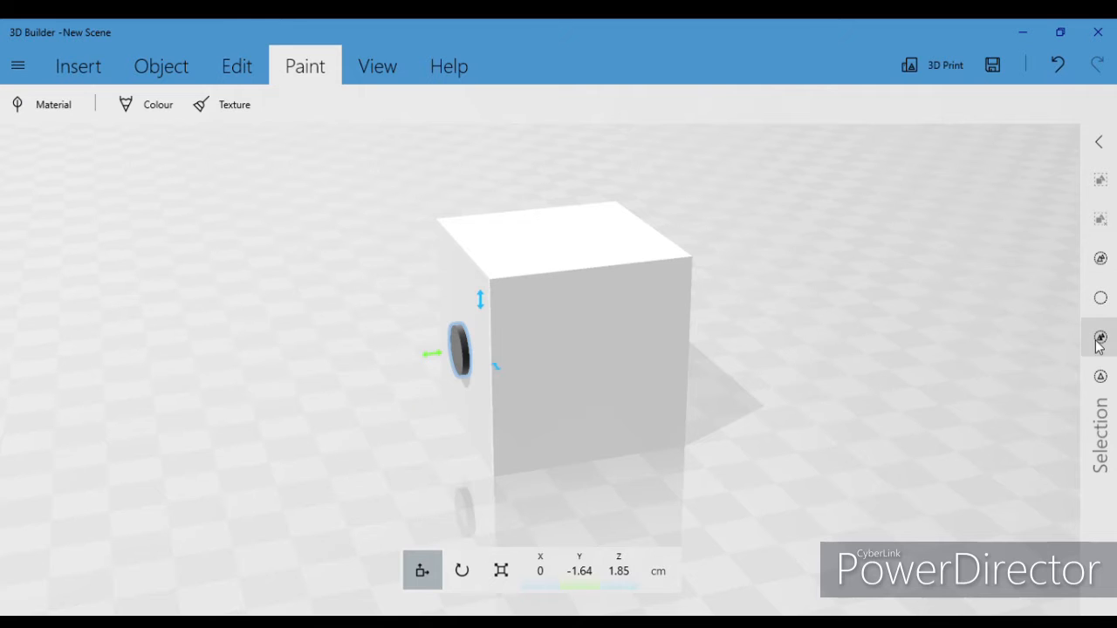
pyautogui.click(1101, 259)
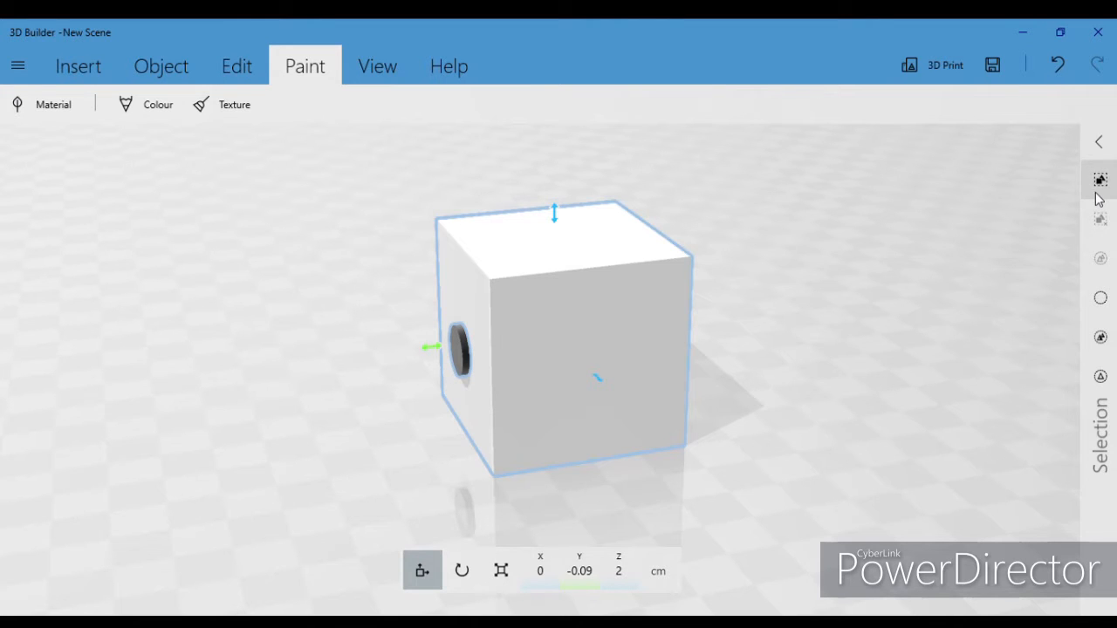
pyautogui.moveTo(702, 488); pyautogui.dragTo(1052, 465)
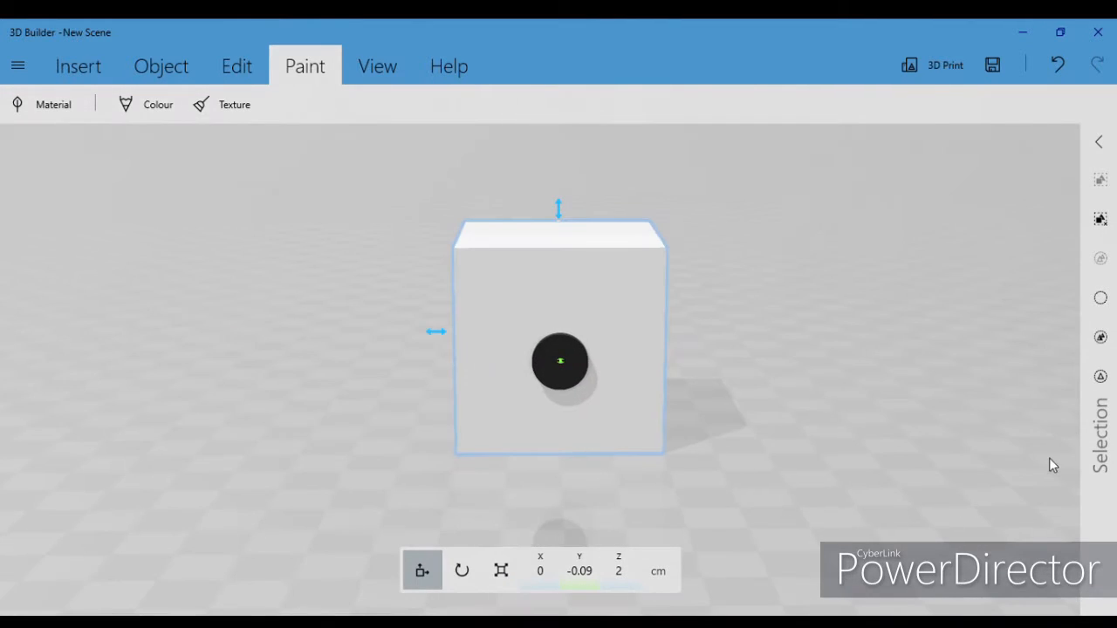
pyautogui.moveTo(786, 459); pyautogui.dragTo(832, 435)
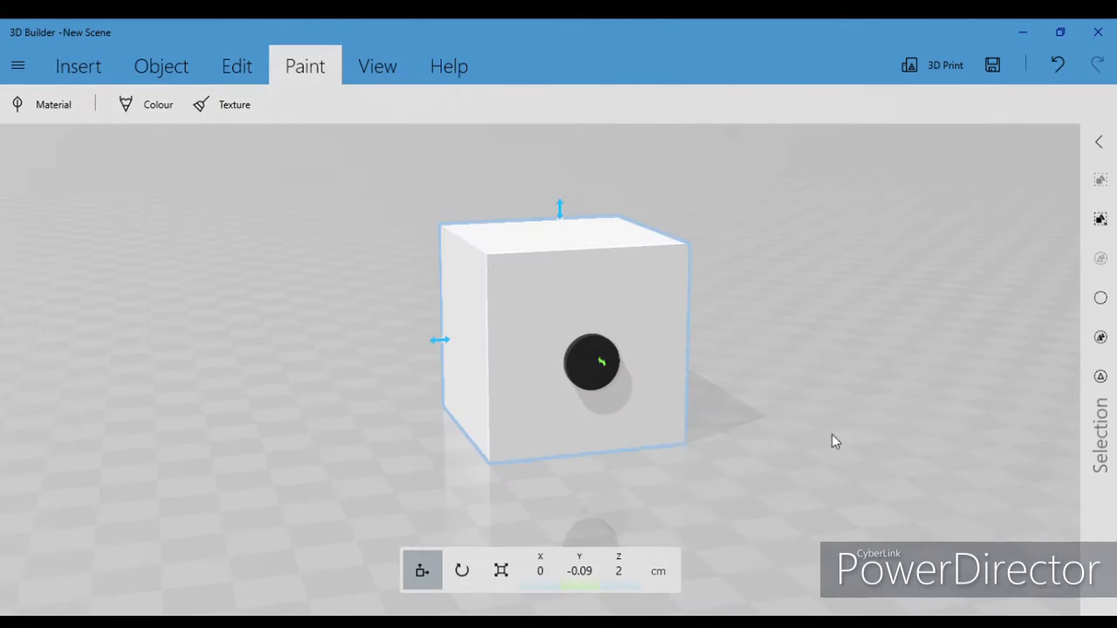
# Try settling the grouped cube and cylinder on the ground with the Settle simulation
pyautogui.click(378, 70)
pyautogui.click(140, 77)
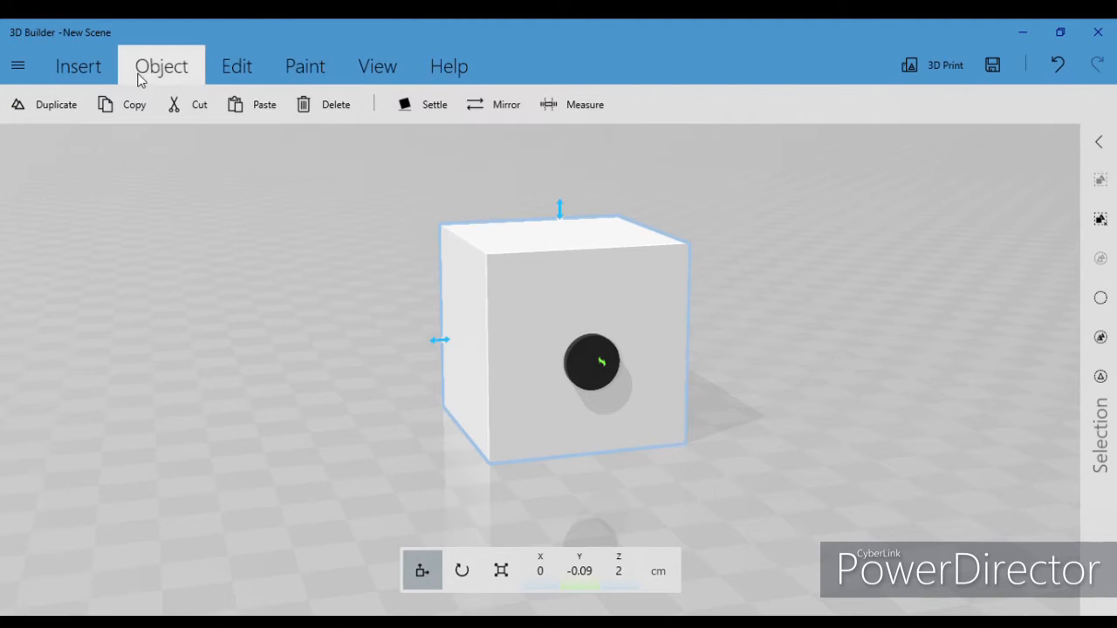
pyautogui.click(430, 119)
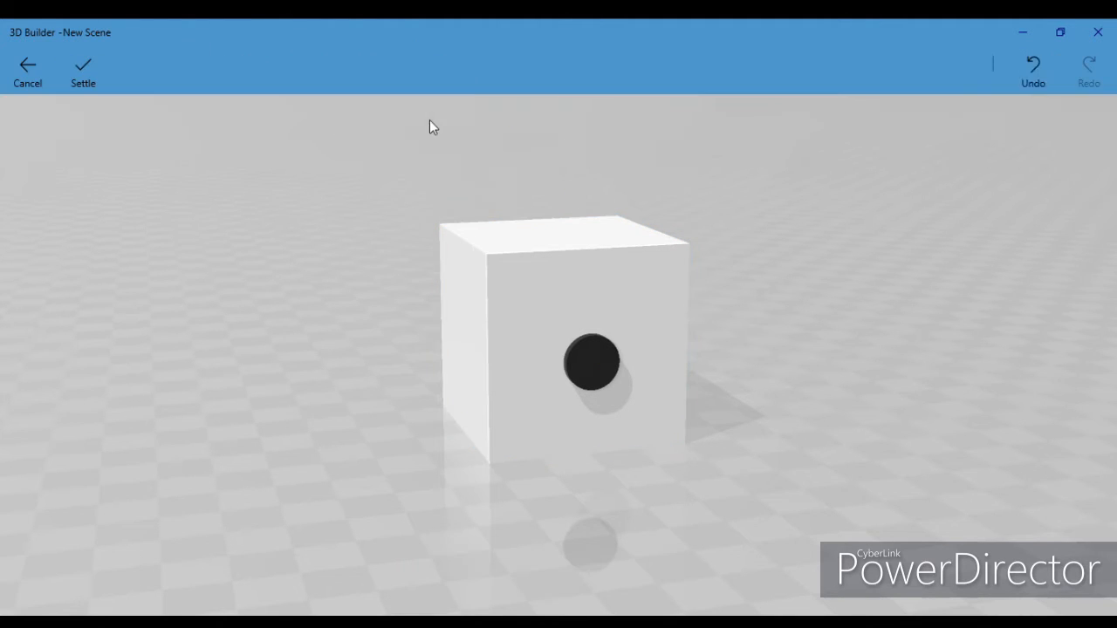
pyautogui.moveTo(635, 303); pyautogui.dragTo(765, 359)
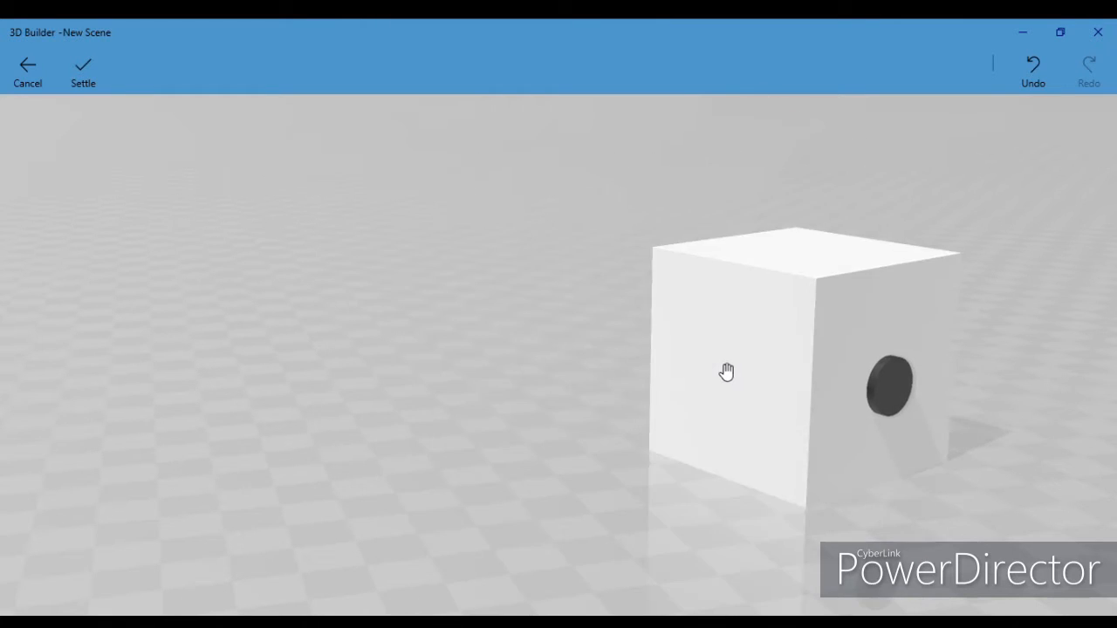
pyautogui.scroll(-5, 725, 373)
pyautogui.moveTo(664, 354); pyautogui.dragTo(546, 29)
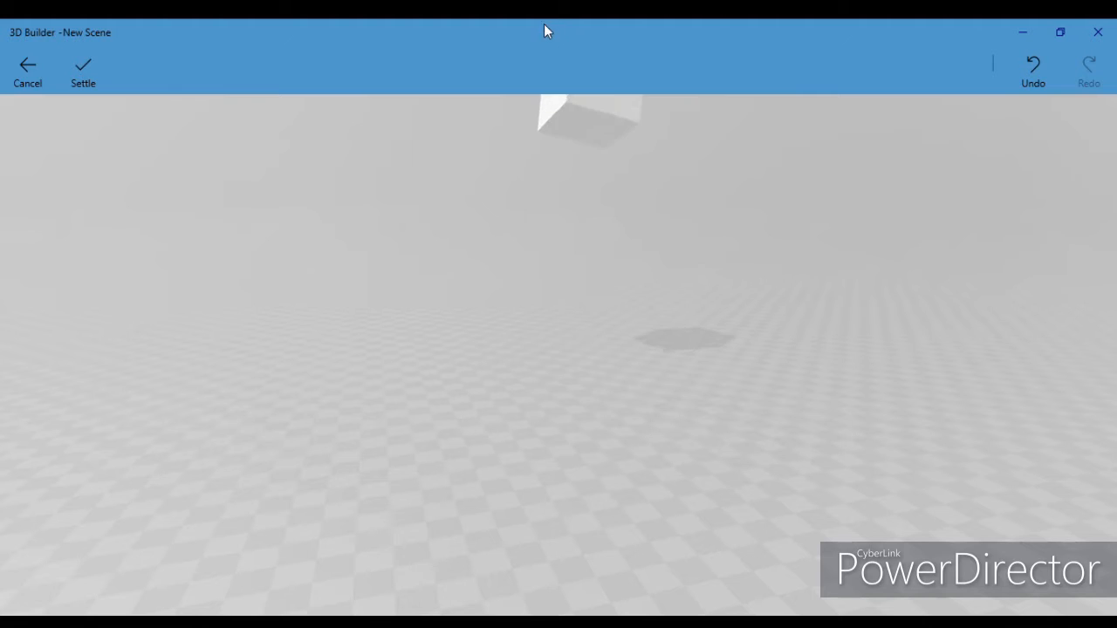
pyautogui.moveTo(592, 365); pyautogui.dragTo(568, 240)
pyautogui.moveTo(503, 311); pyautogui.dragTo(568, 242)
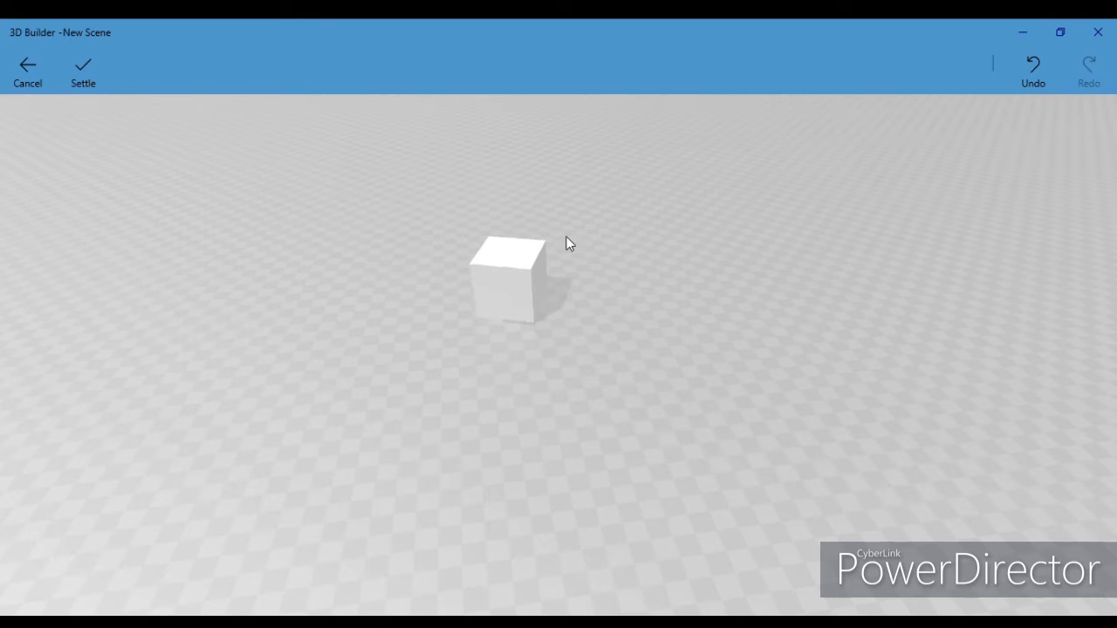
pyautogui.scroll(2, 427, 330)
pyautogui.moveTo(428, 330); pyautogui.dragTo(2, 218)
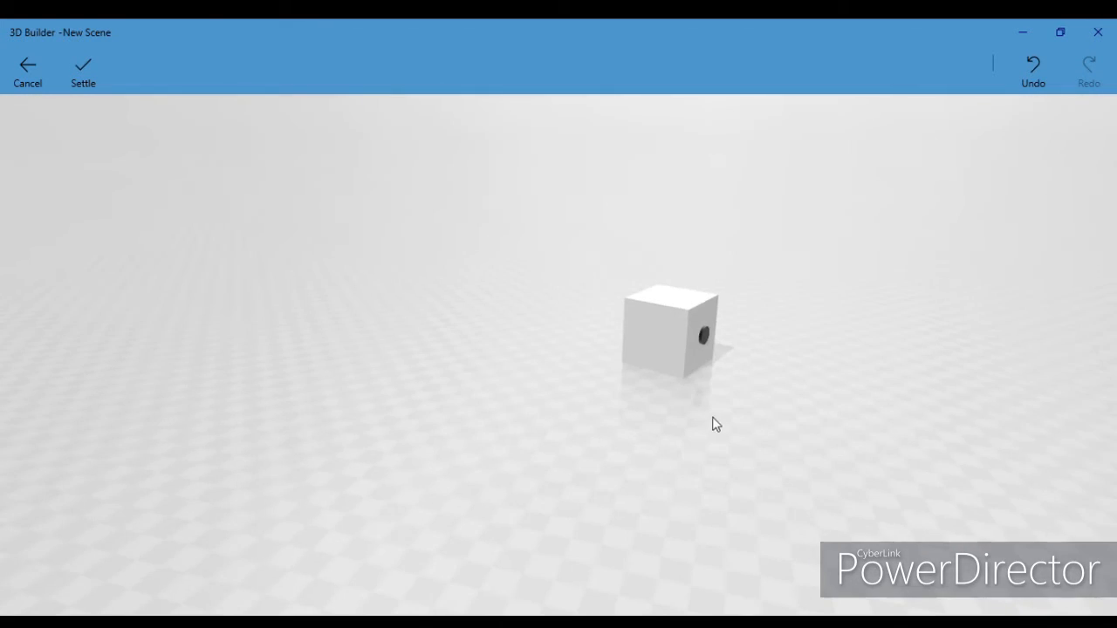
pyautogui.moveTo(713, 424); pyautogui.dragTo(297, 370)
pyautogui.moveTo(611, 340); pyautogui.dragTo(574, 438)
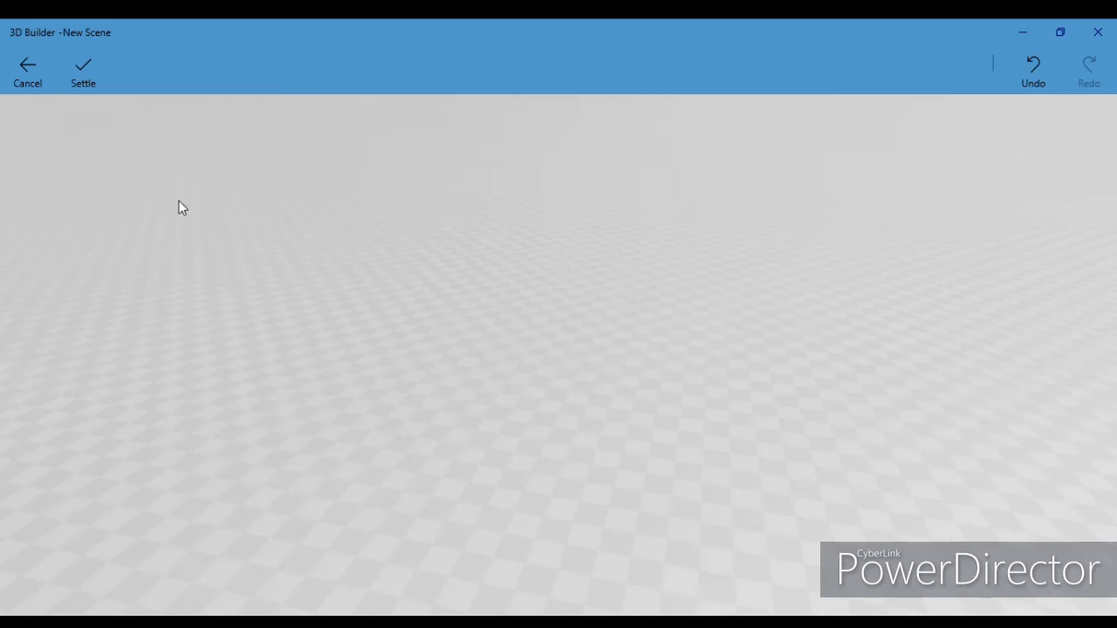
pyautogui.click(31, 68)
pyautogui.moveTo(701, 353); pyautogui.dragTo(54, 349)
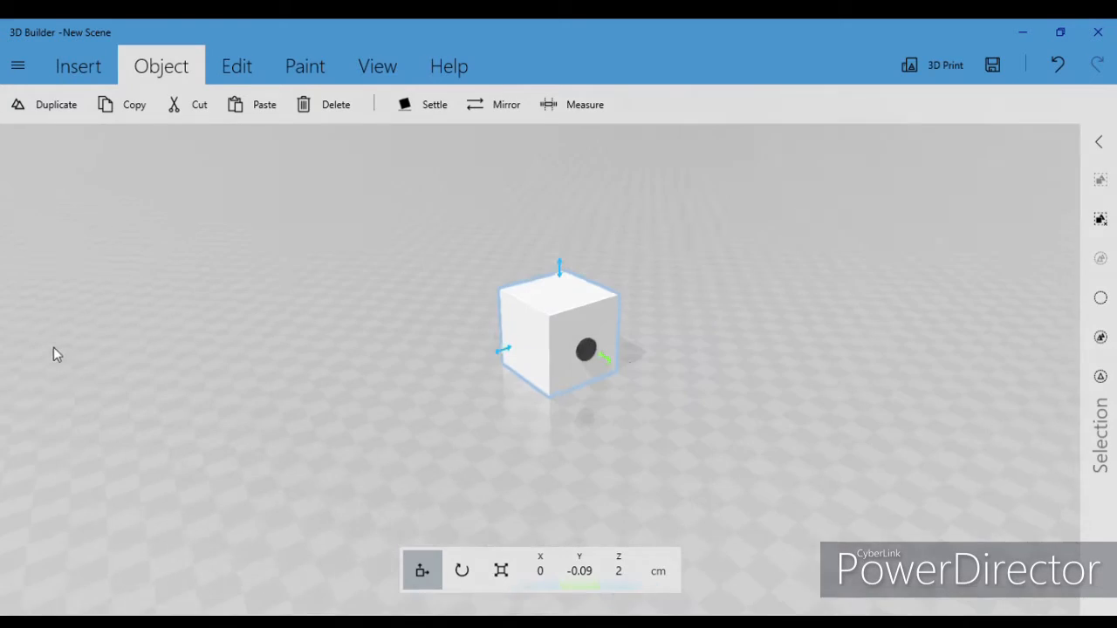
pyautogui.moveTo(615, 363); pyautogui.dragTo(480, 333)
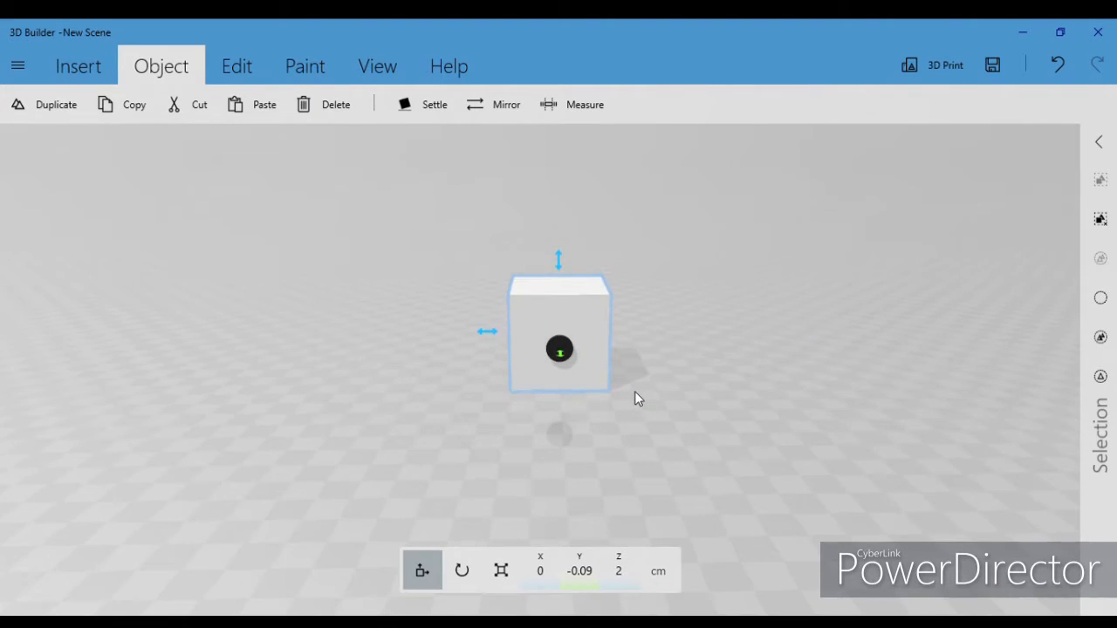
pyautogui.scroll(2, 634, 398)
pyautogui.moveTo(646, 402); pyautogui.dragTo(646, 378)
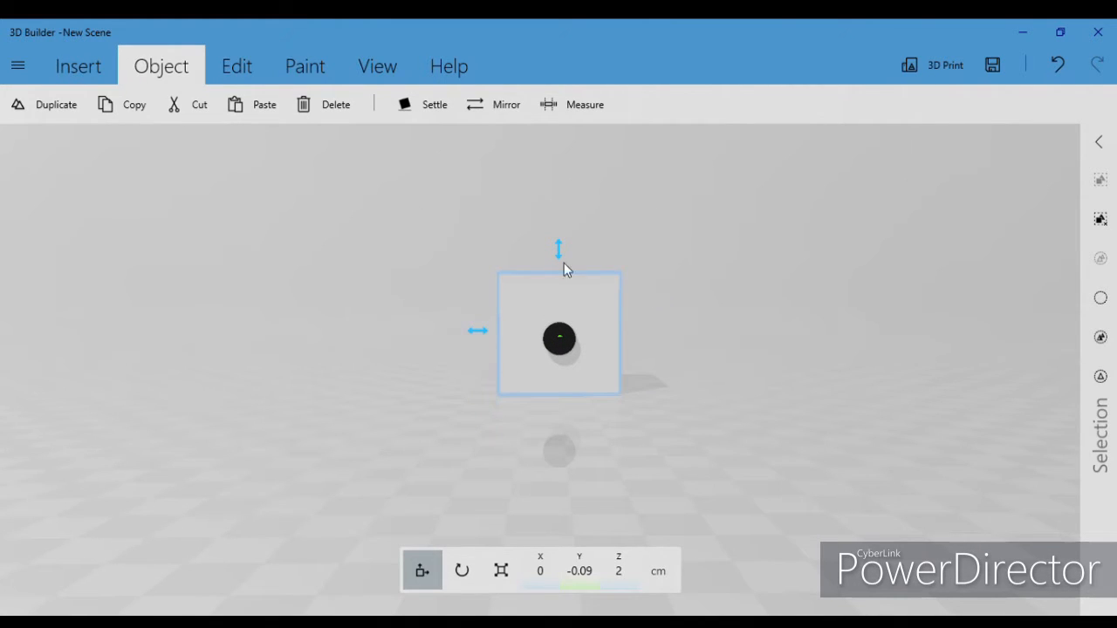
pyautogui.click(81, 69)
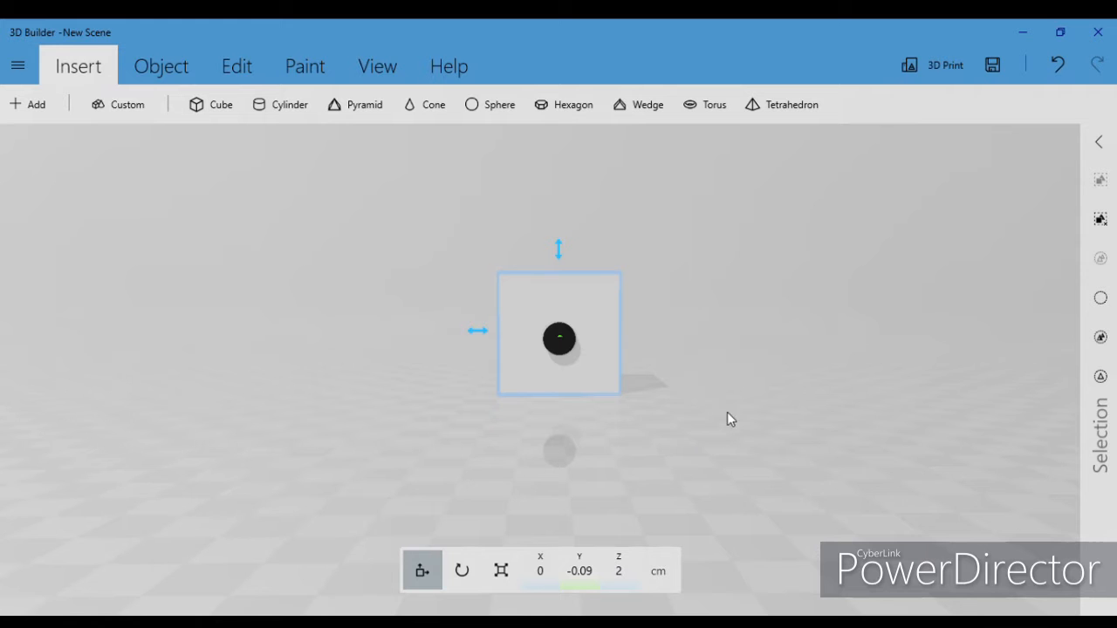
pyautogui.moveTo(748, 377); pyautogui.dragTo(377, 400)
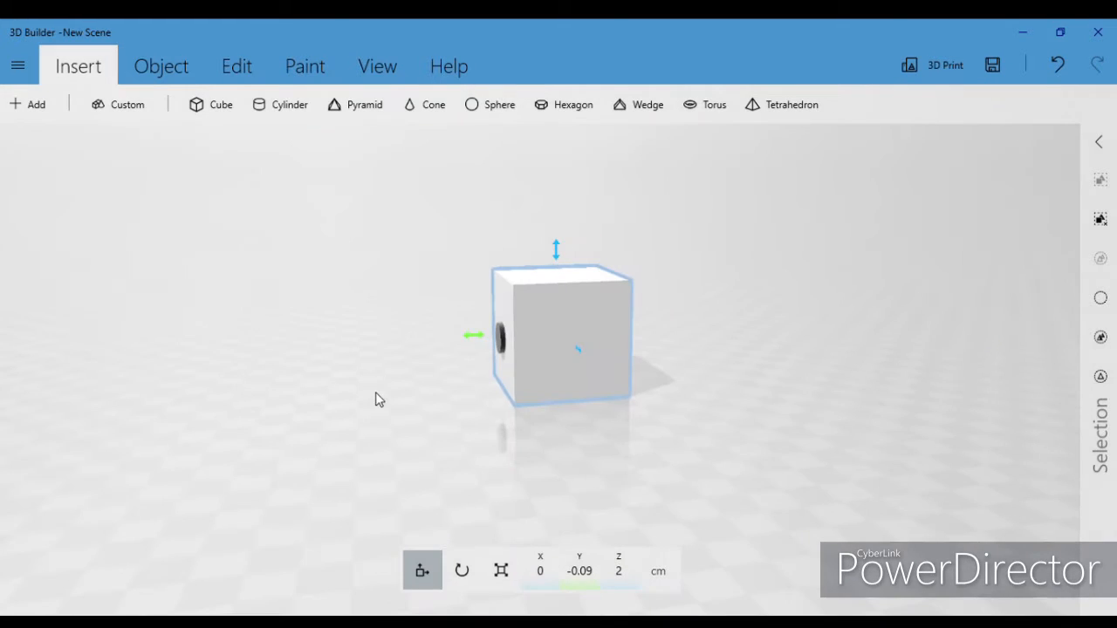
# Select the white cube with all its black dots and group everything into one die
pyautogui.moveTo(683, 411); pyautogui.dragTo(603, 416)
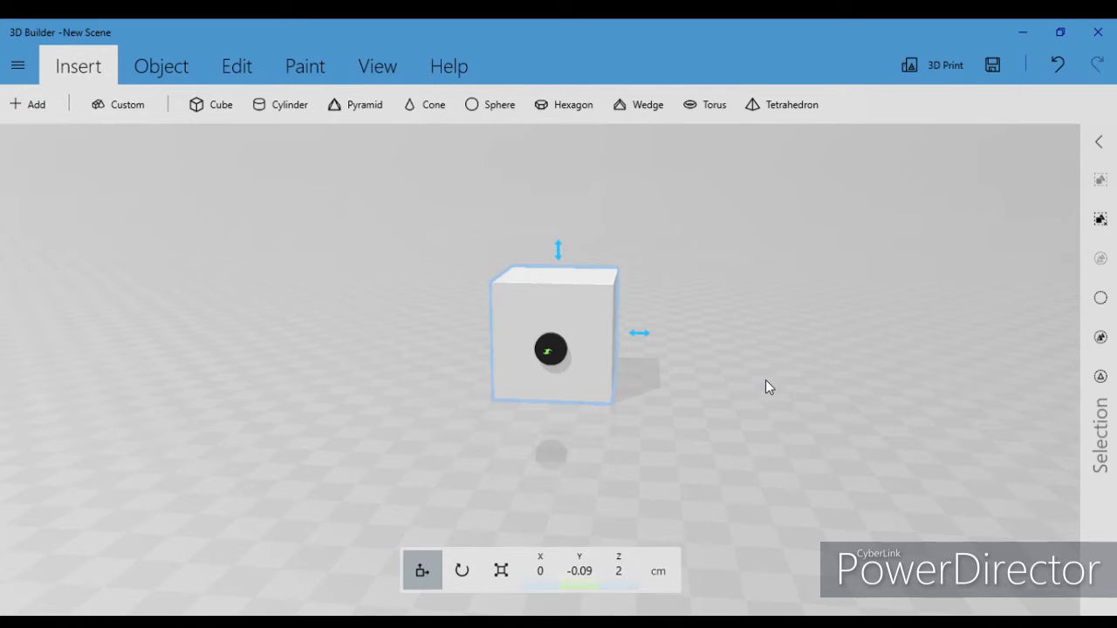
pyautogui.moveTo(786, 347); pyautogui.dragTo(864, 299)
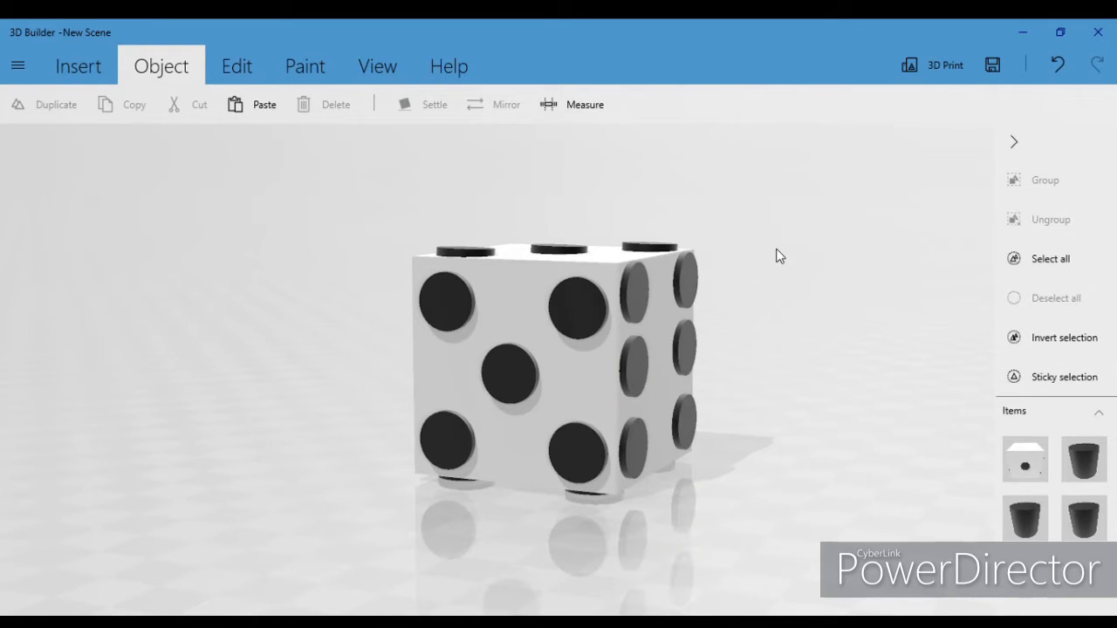
pyautogui.moveTo(780, 253); pyautogui.dragTo(294, 402)
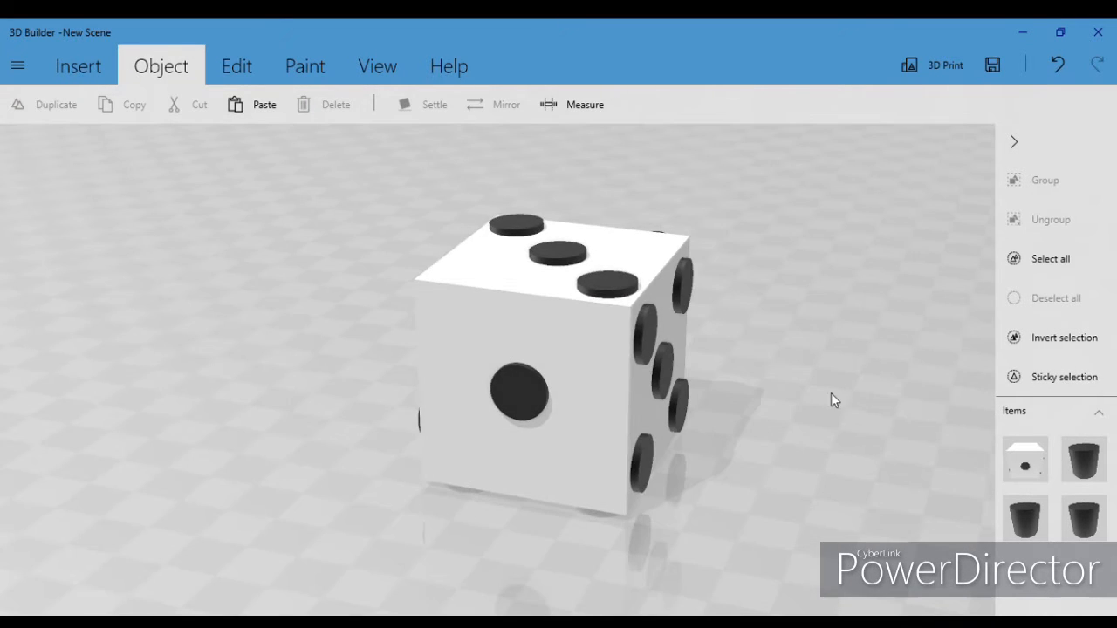
pyautogui.moveTo(831, 400); pyautogui.dragTo(424, 392)
pyautogui.click(77, 72)
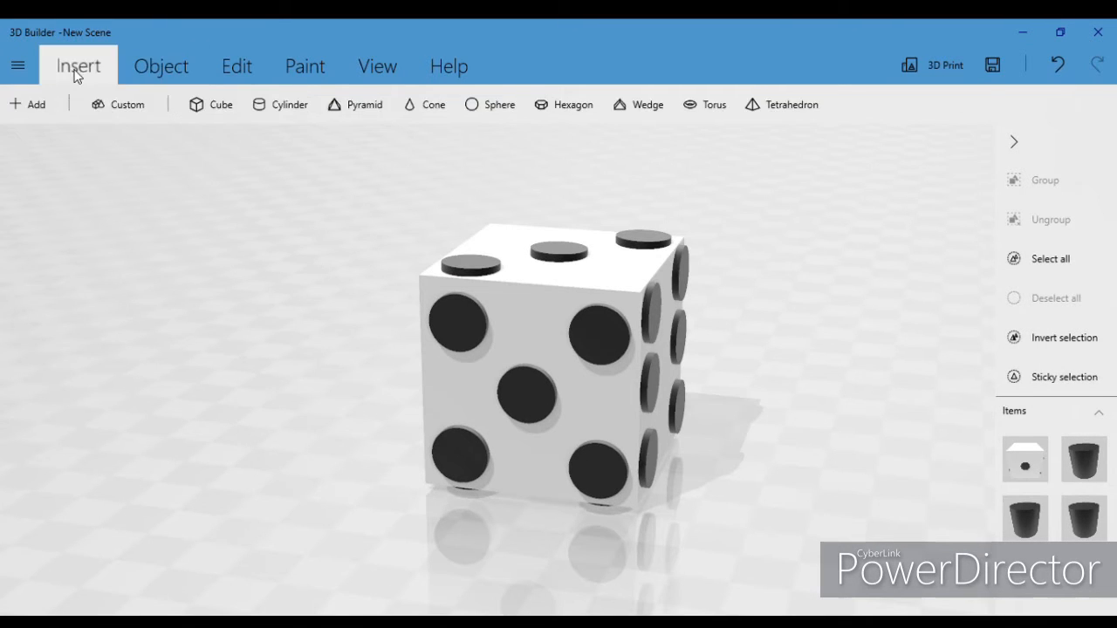
pyautogui.click(77, 73)
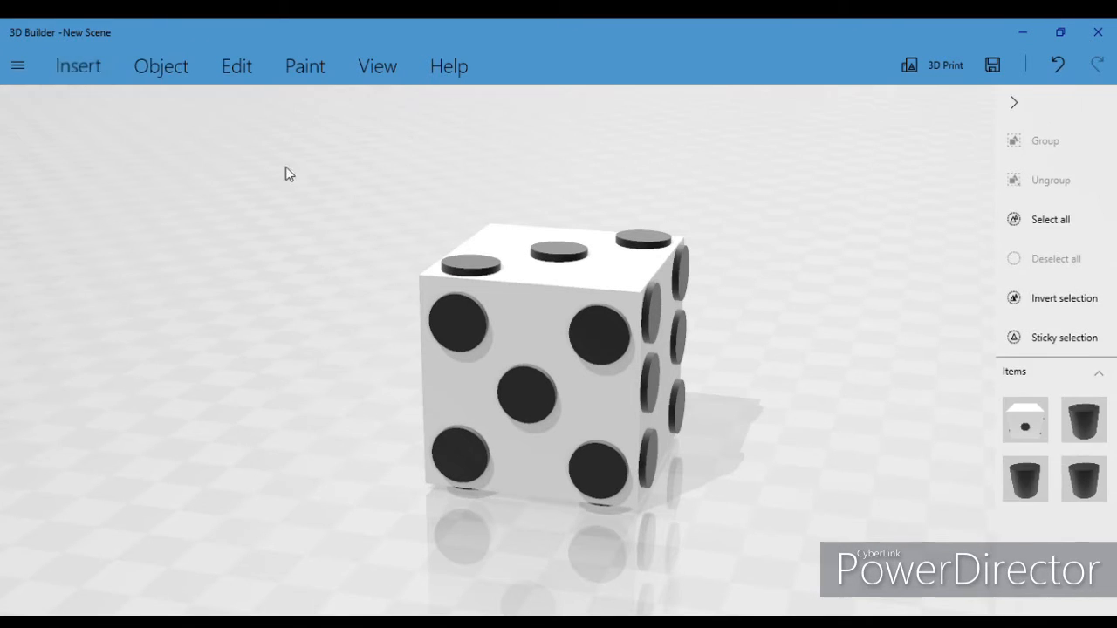
pyautogui.click(1040, 235)
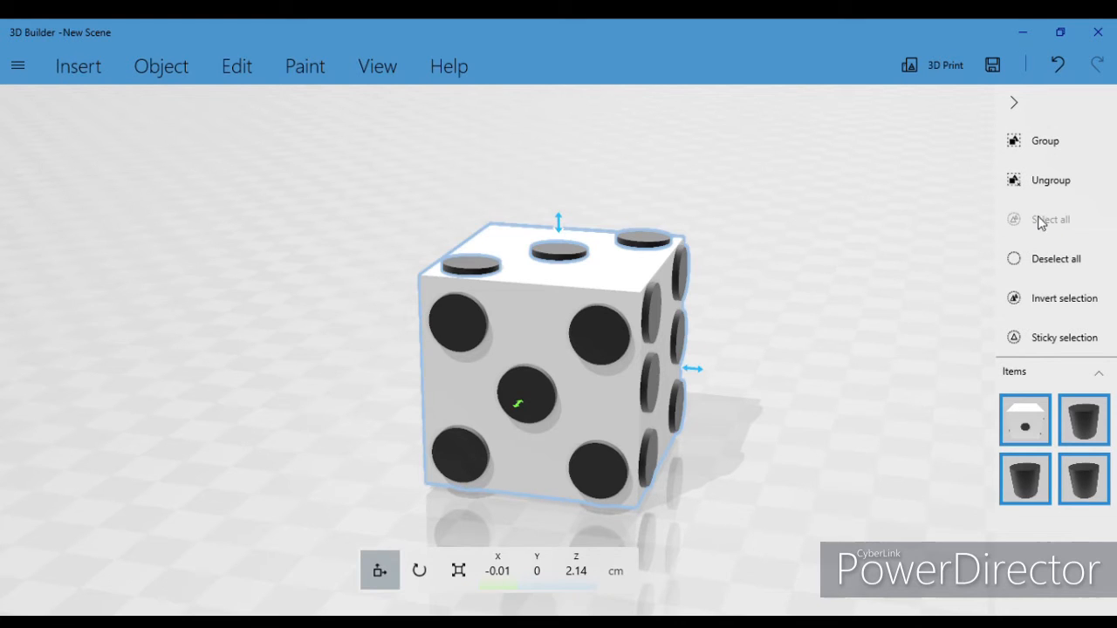
pyautogui.click(1037, 148)
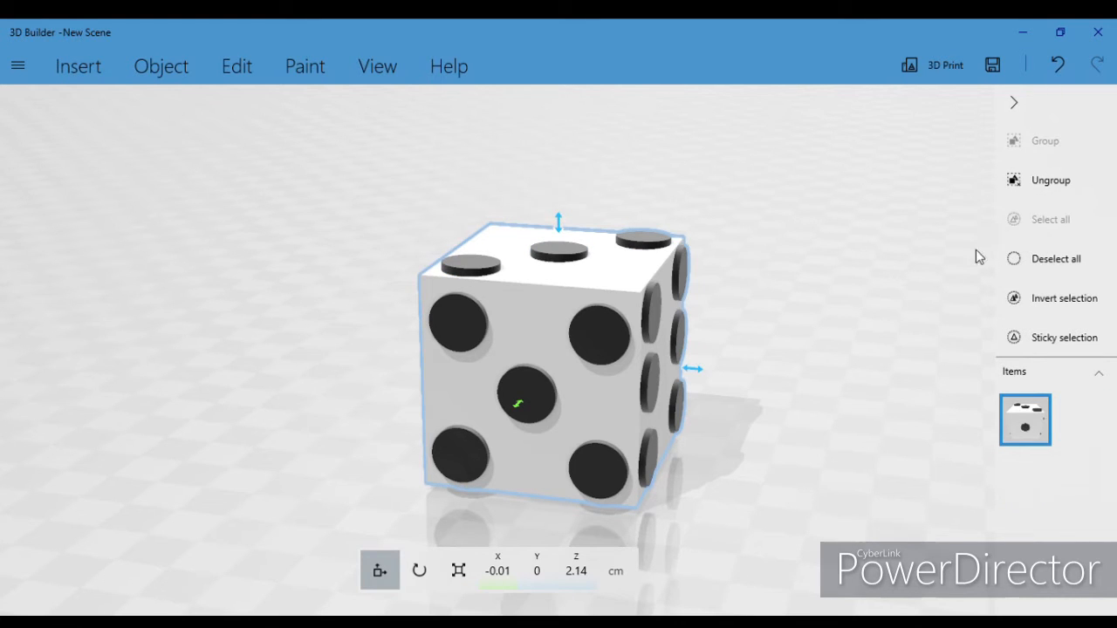
# Roll the grouped die across the ground several times in the Settle simulation
pyautogui.moveTo(860, 416); pyautogui.dragTo(667, 437, button='right')
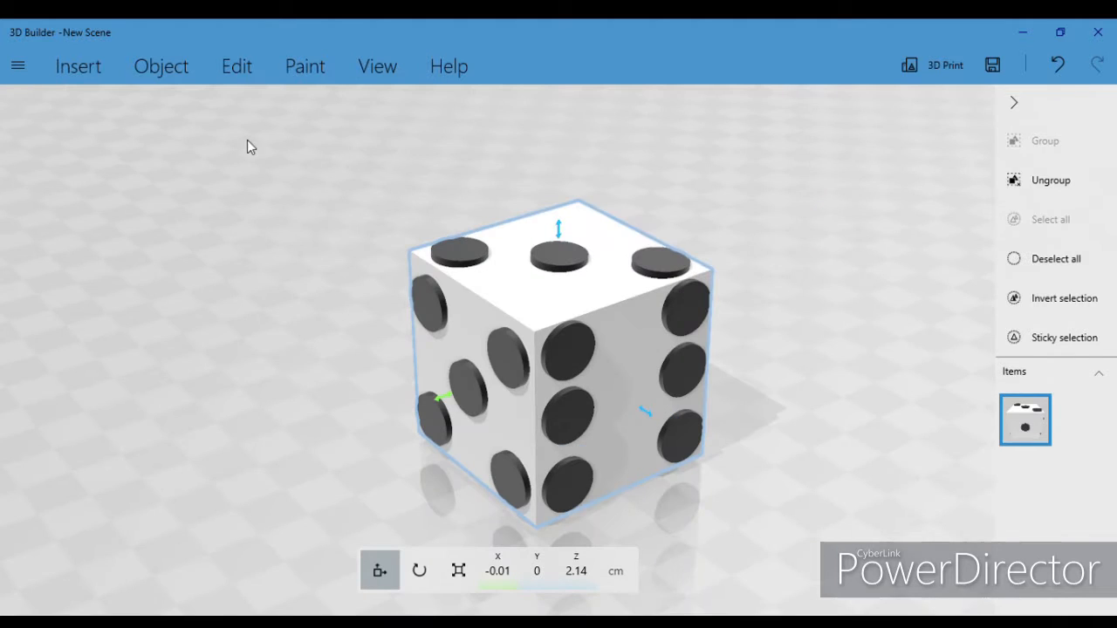
pyautogui.click(178, 69)
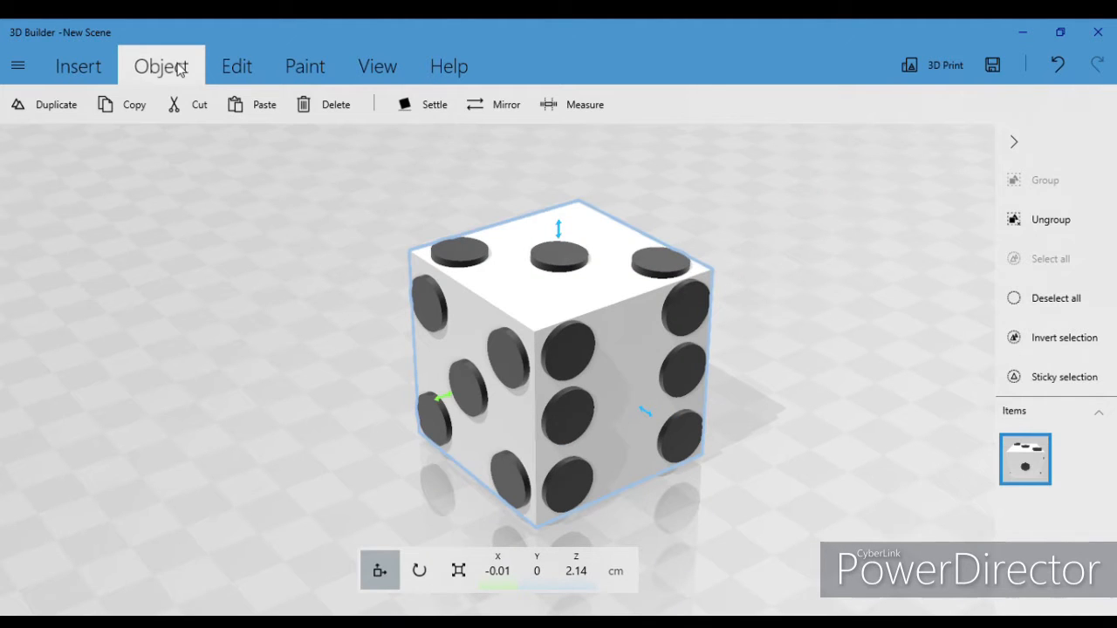
pyautogui.click(434, 104)
pyautogui.scroll(-1, 645, 336)
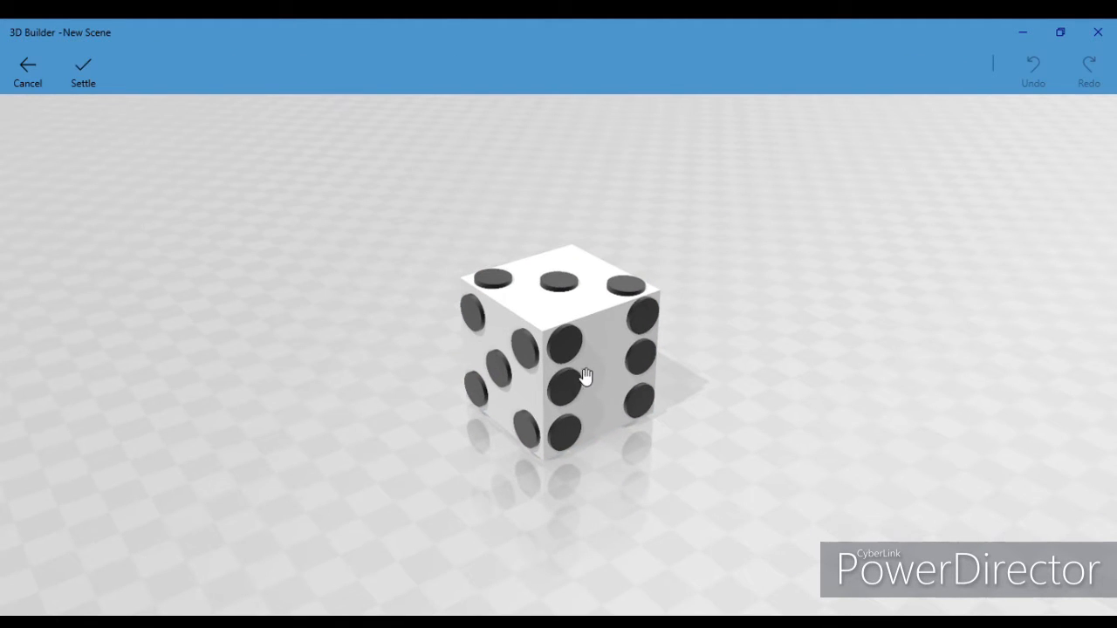
pyautogui.moveTo(586, 312); pyautogui.dragTo(570, 195)
pyautogui.moveTo(529, 379); pyautogui.dragTo(578, 129)
pyautogui.moveTo(579, 292); pyautogui.dragTo(561, 123)
pyautogui.moveTo(659, 305); pyautogui.dragTo(613, 376)
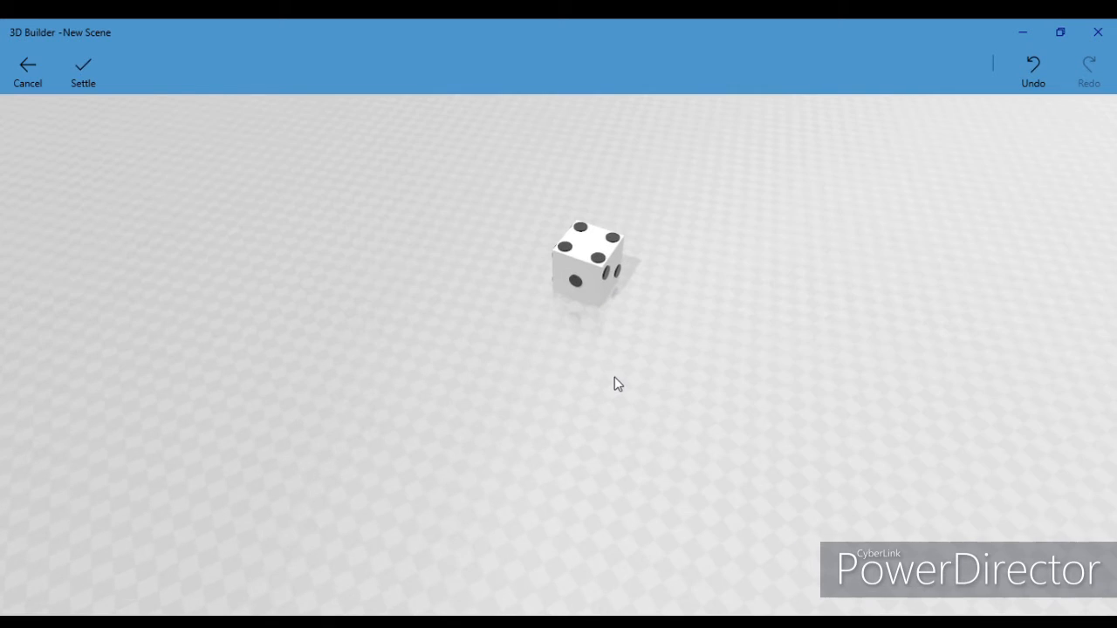
# Examine the rolled die up close from above and from its sides
pyautogui.scroll(3, 646, 301)
pyautogui.scroll(2, 647, 302)
pyautogui.moveTo(707, 230); pyautogui.dragTo(699, 249)
pyautogui.moveTo(698, 230); pyautogui.dragTo(695, 384, button='right')
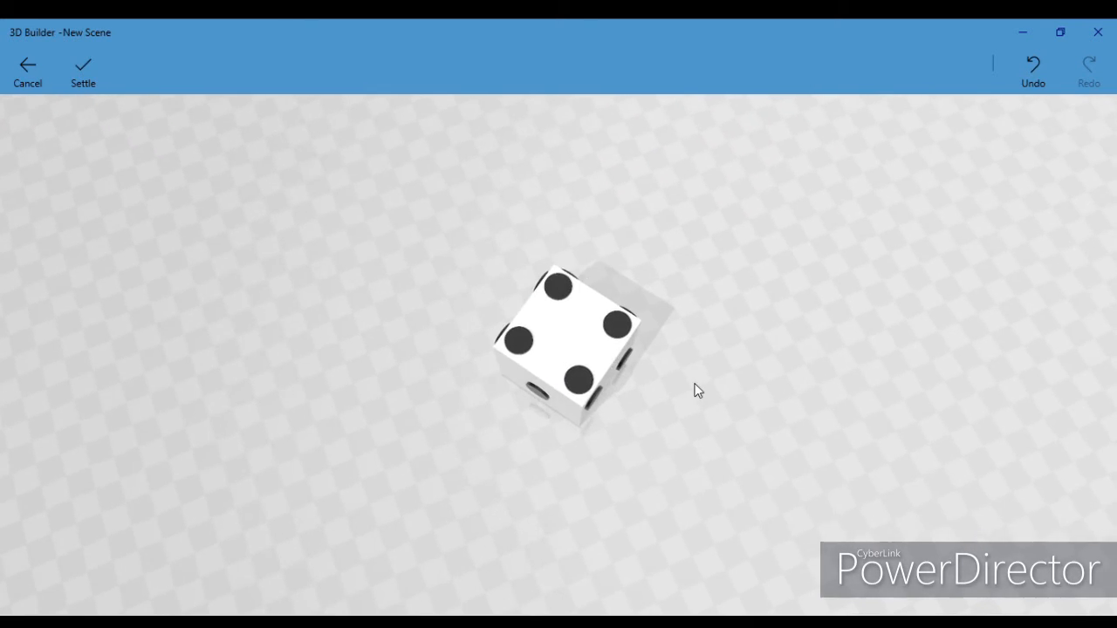
pyautogui.scroll(2, 698, 391)
pyautogui.scroll(-3, 698, 391)
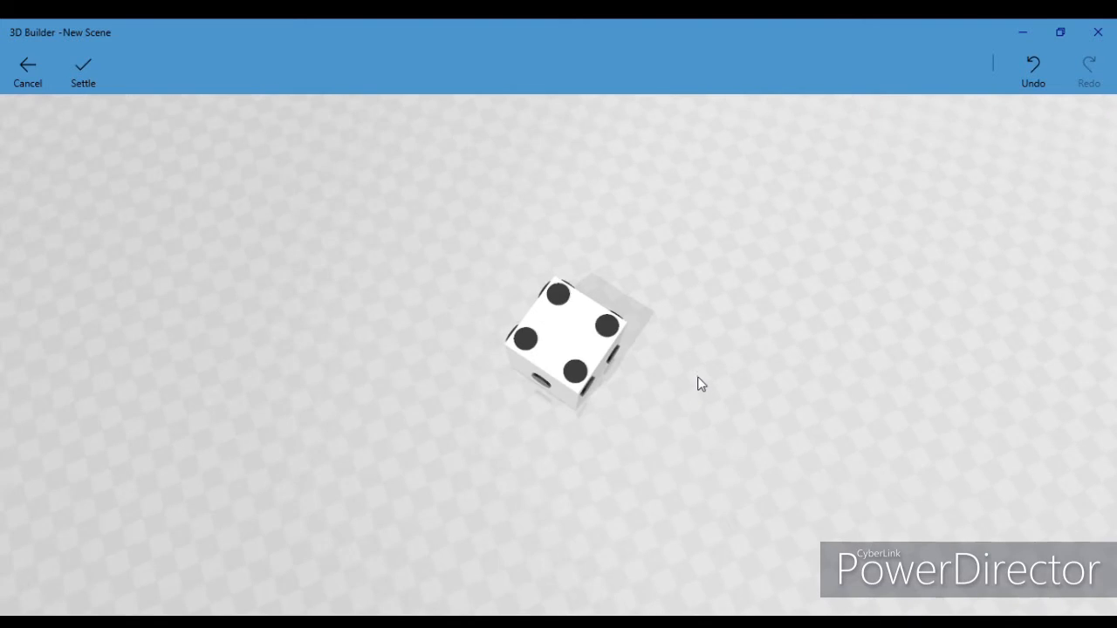
pyautogui.moveTo(698, 377); pyautogui.dragTo(832, 193)
pyautogui.scroll(4, 789, 400)
pyautogui.moveTo(731, 488); pyautogui.dragTo(493, 429)
pyautogui.moveTo(724, 434); pyautogui.dragTo(548, 445)
pyautogui.scroll(4, 725, 489)
pyautogui.moveTo(808, 444); pyautogui.dragTo(757, 430)
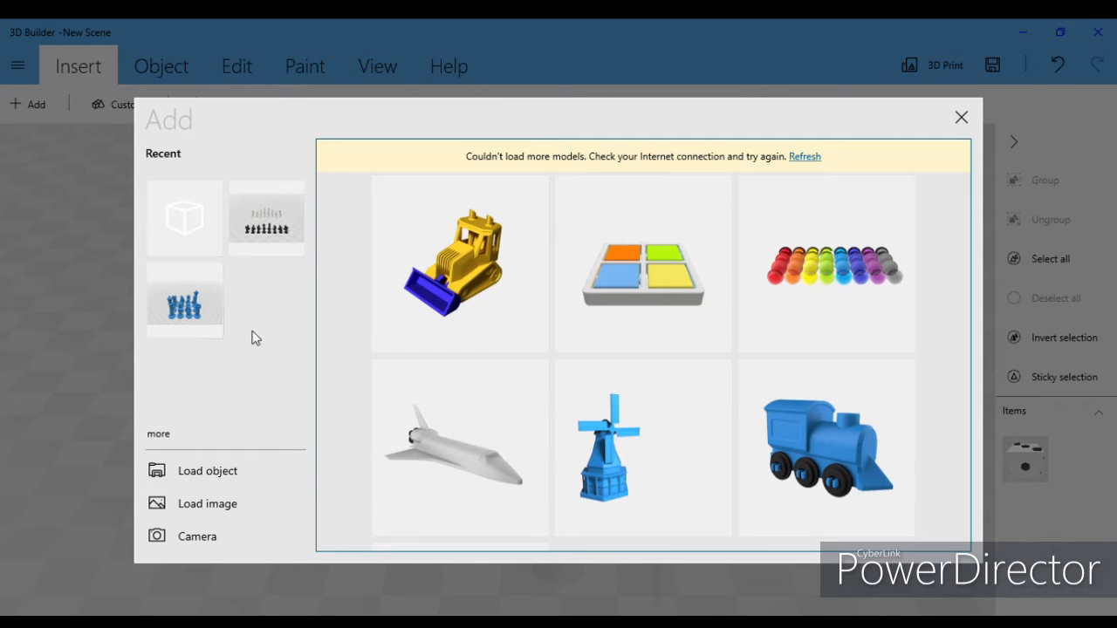
# Insert the blue chess set from the model library, move it clear of the die and deselect it
pyautogui.scroll(-2, 321, 330)
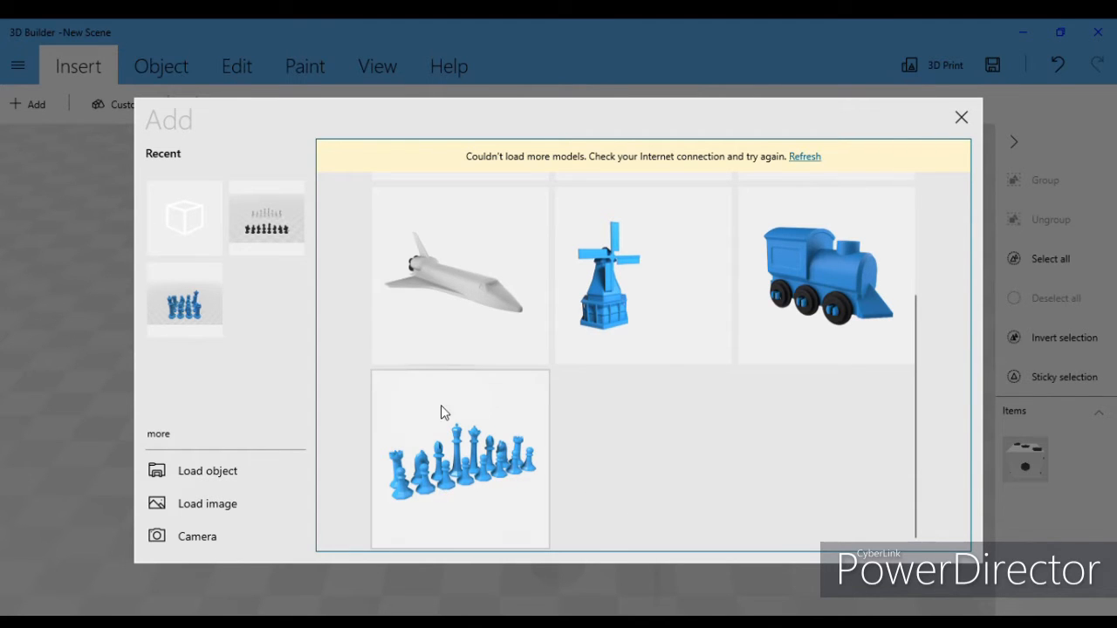
pyautogui.click(461, 480)
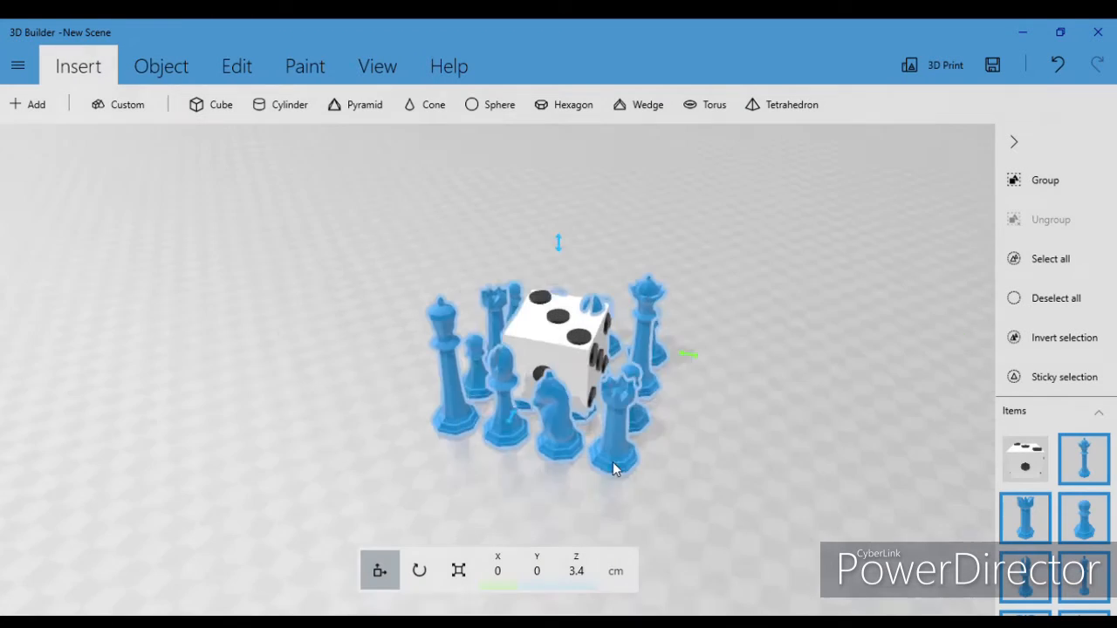
pyautogui.moveTo(613, 468); pyautogui.dragTo(379, 486, button='right')
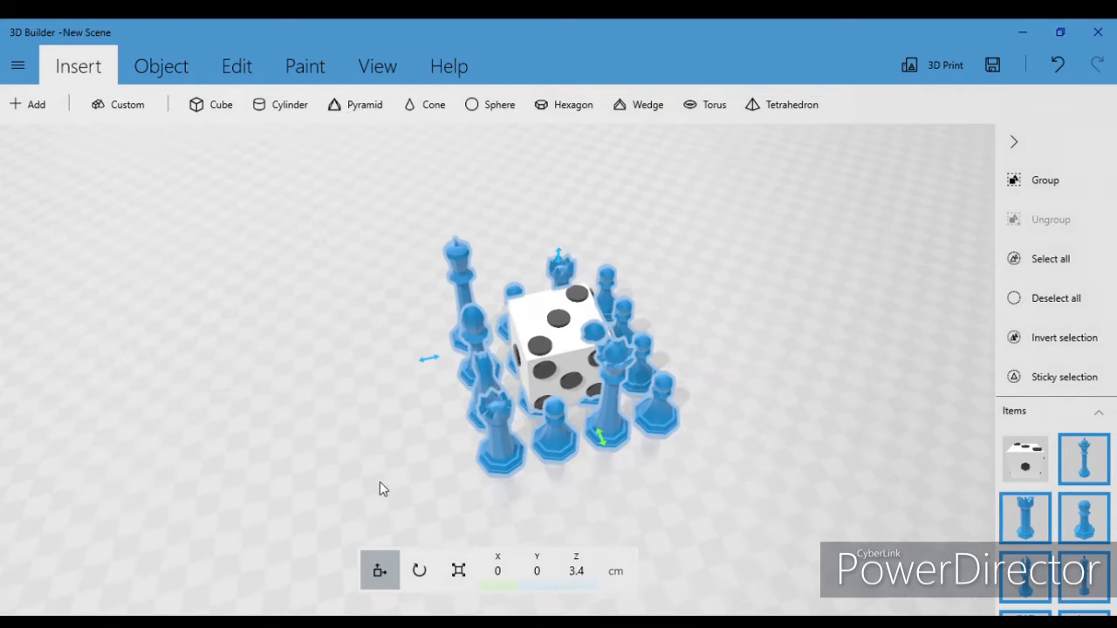
pyautogui.moveTo(437, 363); pyautogui.dragTo(222, 382)
pyautogui.click(1069, 300)
# Use sticky selection to pick every chess piece except the four pawns nearest the die, and delete the selected pieces
pyautogui.moveTo(673, 407); pyautogui.dragTo(606, 533, button='right')
pyautogui.click(1064, 377)
pyautogui.click(436, 463)
pyautogui.click(428, 419)
pyautogui.click(415, 375)
pyautogui.click(389, 337)
pyautogui.click(350, 337)
pyautogui.click(364, 388)
pyautogui.click(362, 498)
pyautogui.click(324, 452)
pyautogui.click(281, 354)
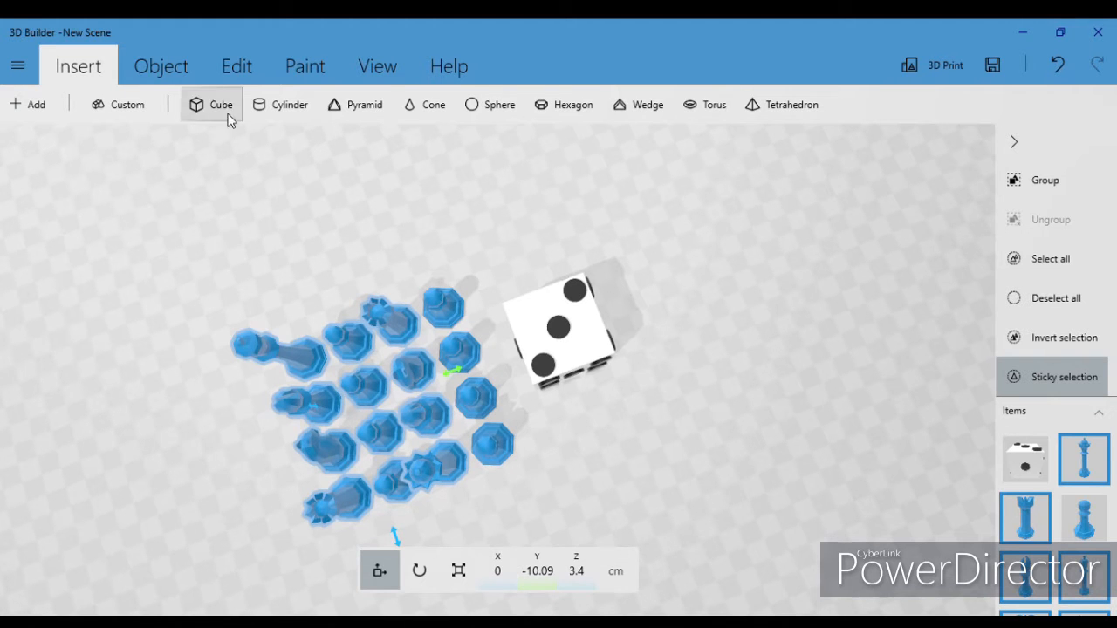
pyautogui.click(160, 70)
pyautogui.click(335, 105)
# Turn off sticky selection so that only one piece is selected at a time
pyautogui.moveTo(698, 466); pyautogui.dragTo(796, 478)
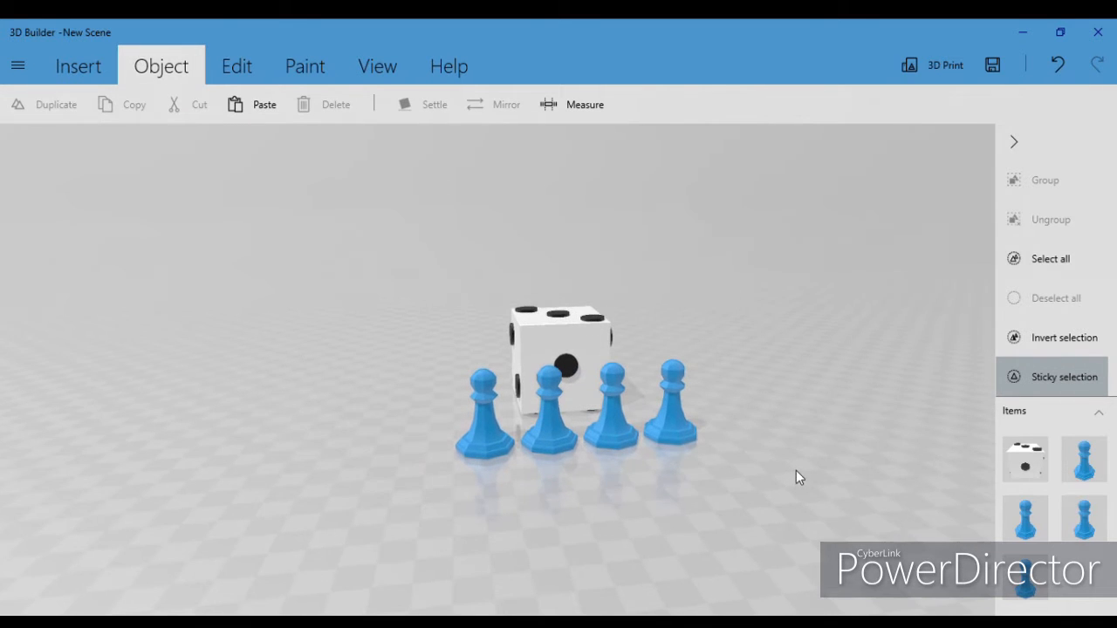
pyautogui.click(71, 77)
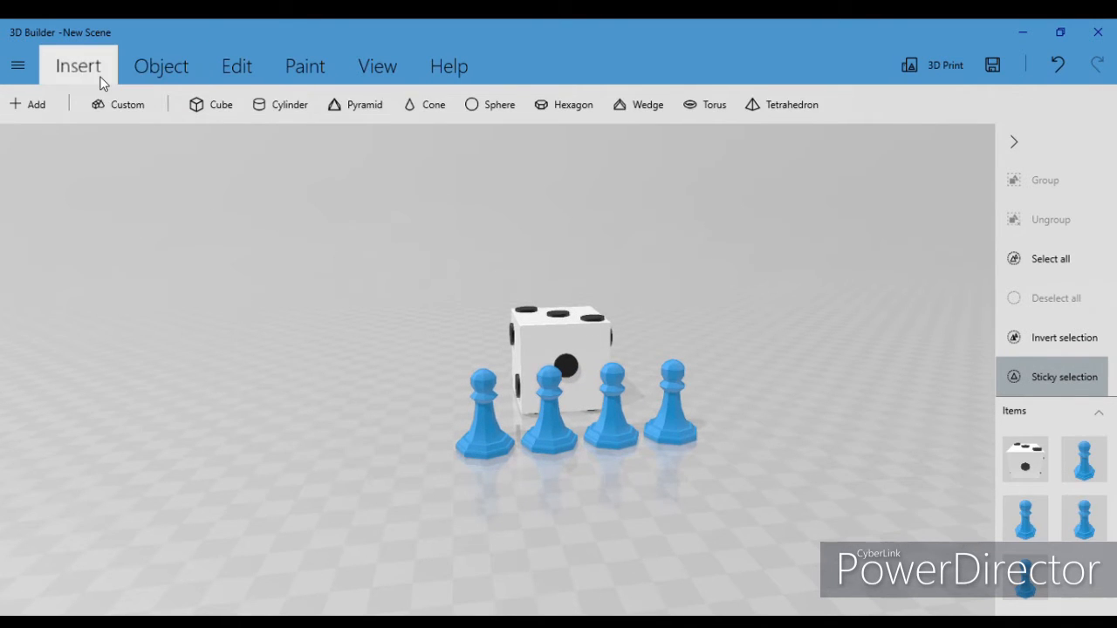
pyautogui.click(98, 78)
pyautogui.click(1069, 340)
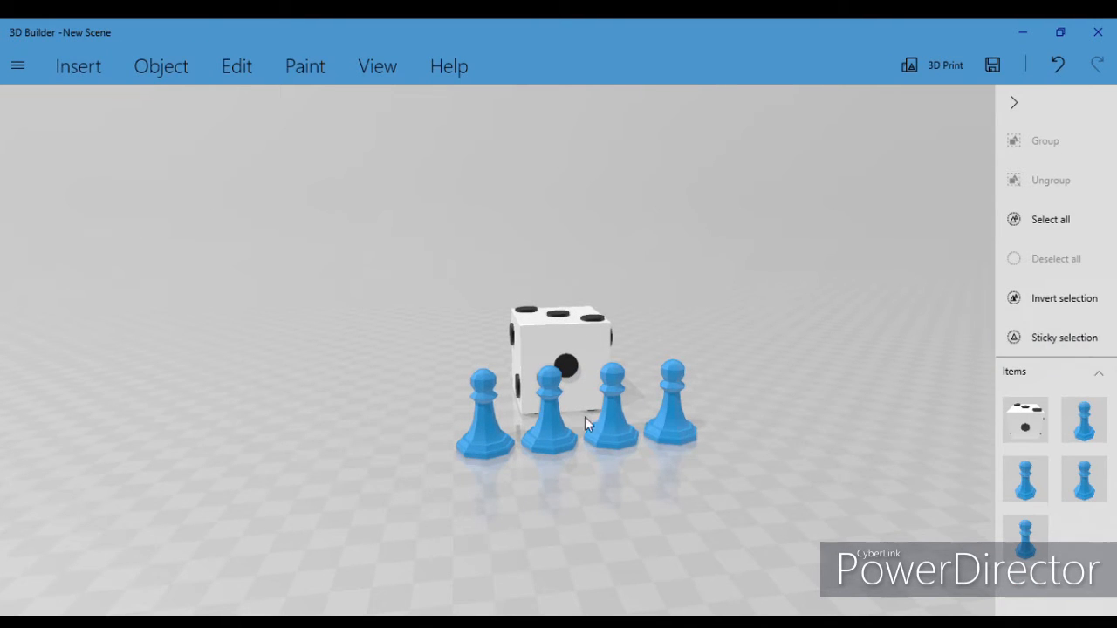
# Colour the leftmost pawn in the row in front of the die red
pyautogui.click(498, 436)
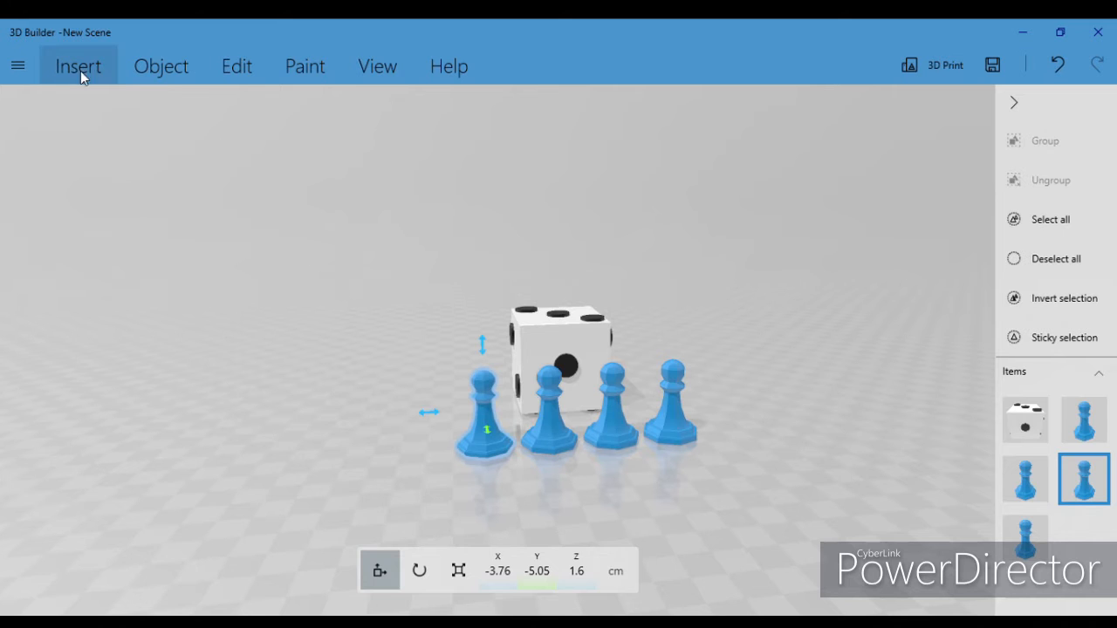
pyautogui.click(314, 73)
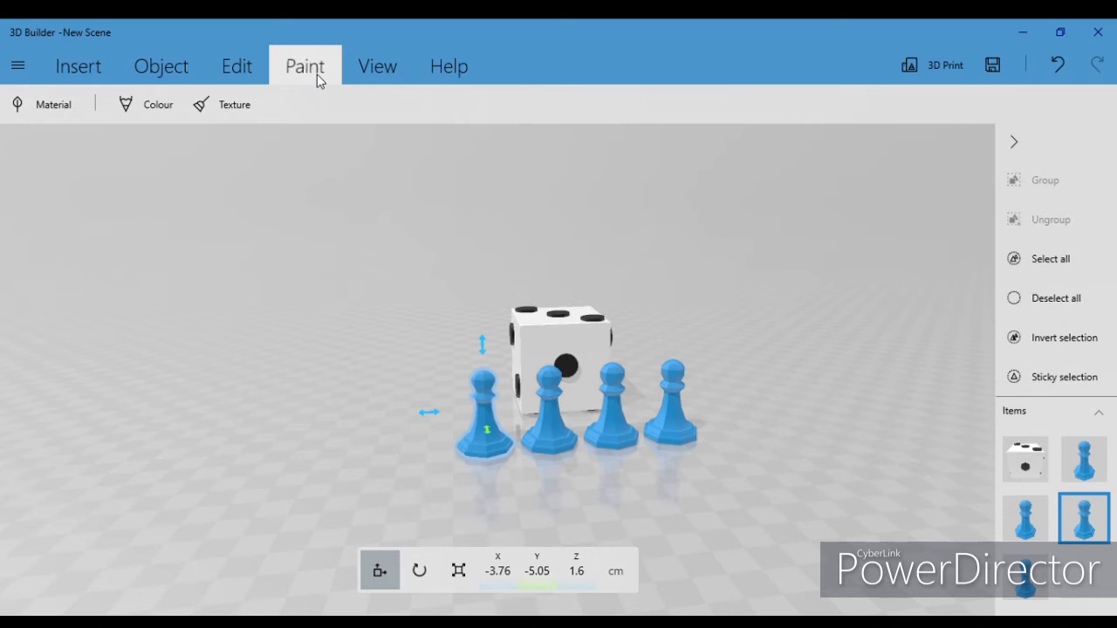
pyautogui.click(156, 109)
pyautogui.click(221, 77)
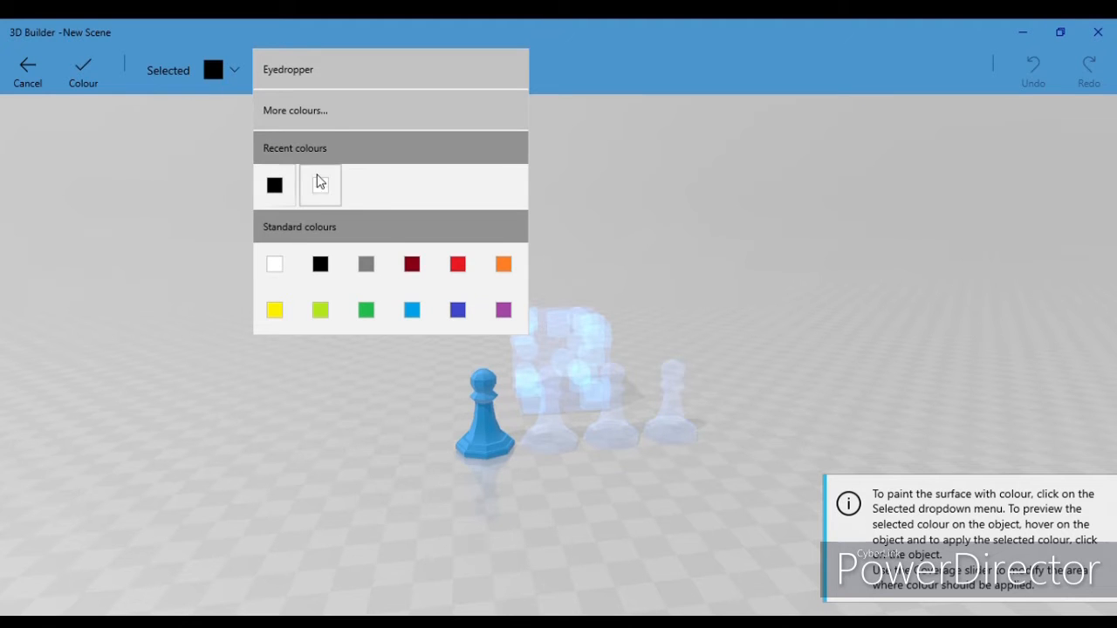
pyautogui.click(469, 275)
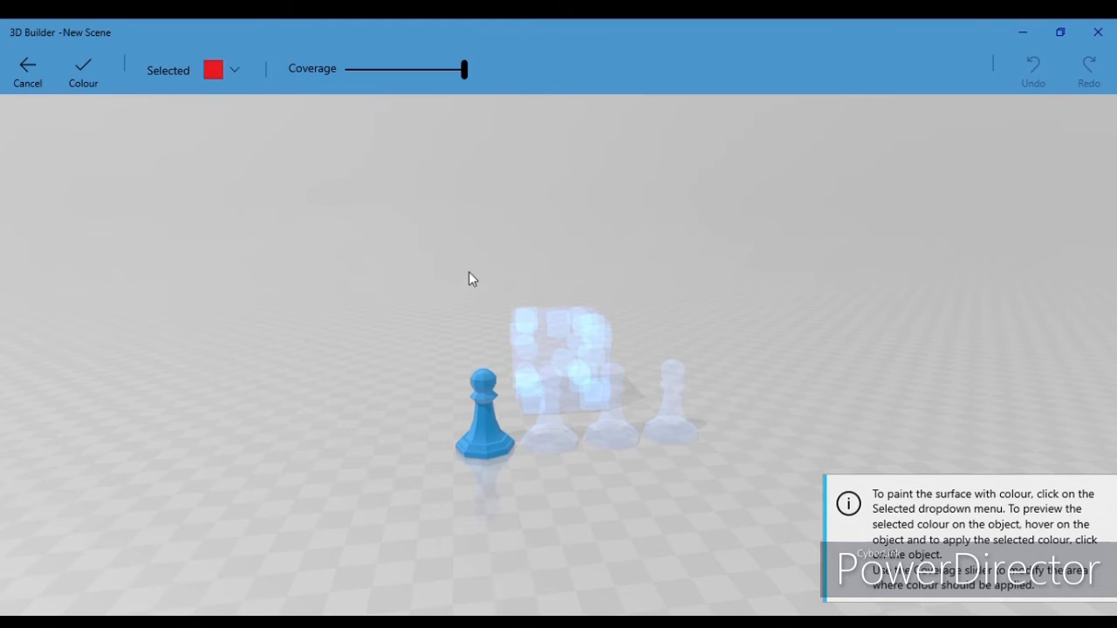
pyautogui.click(485, 426)
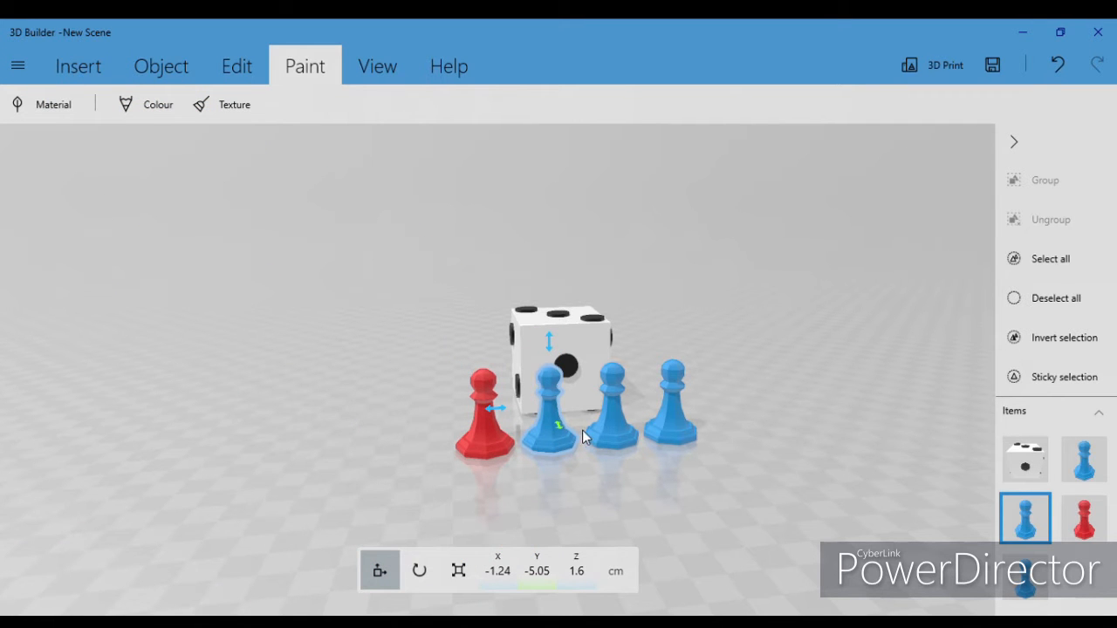
# Colour the third pawn from the left green and apply the colour
pyautogui.click(602, 411)
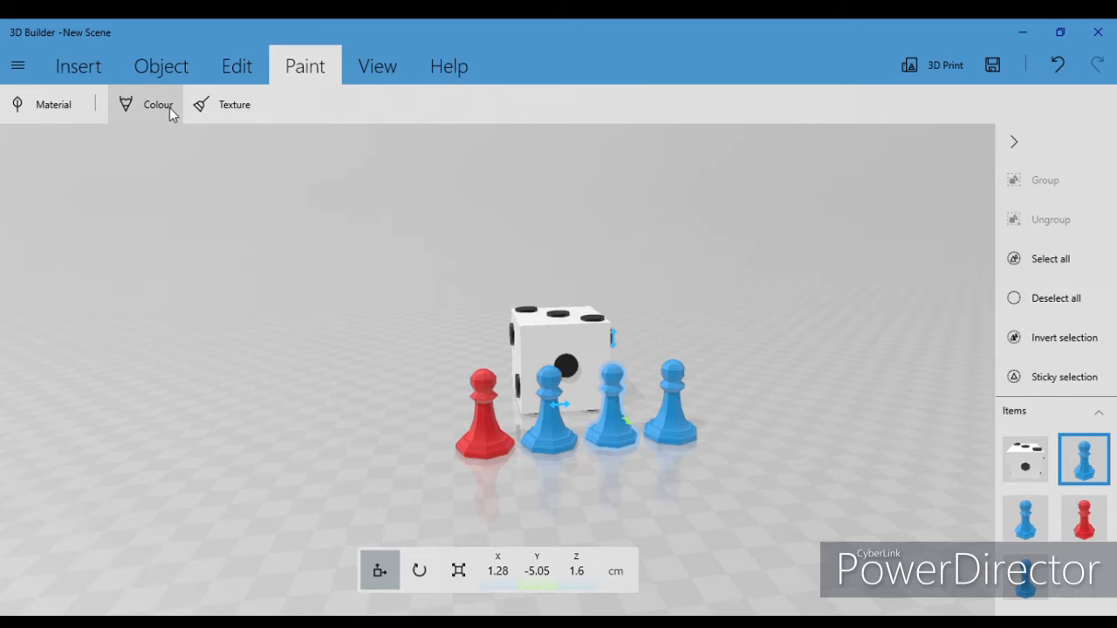
pyautogui.click(169, 107)
pyautogui.click(191, 84)
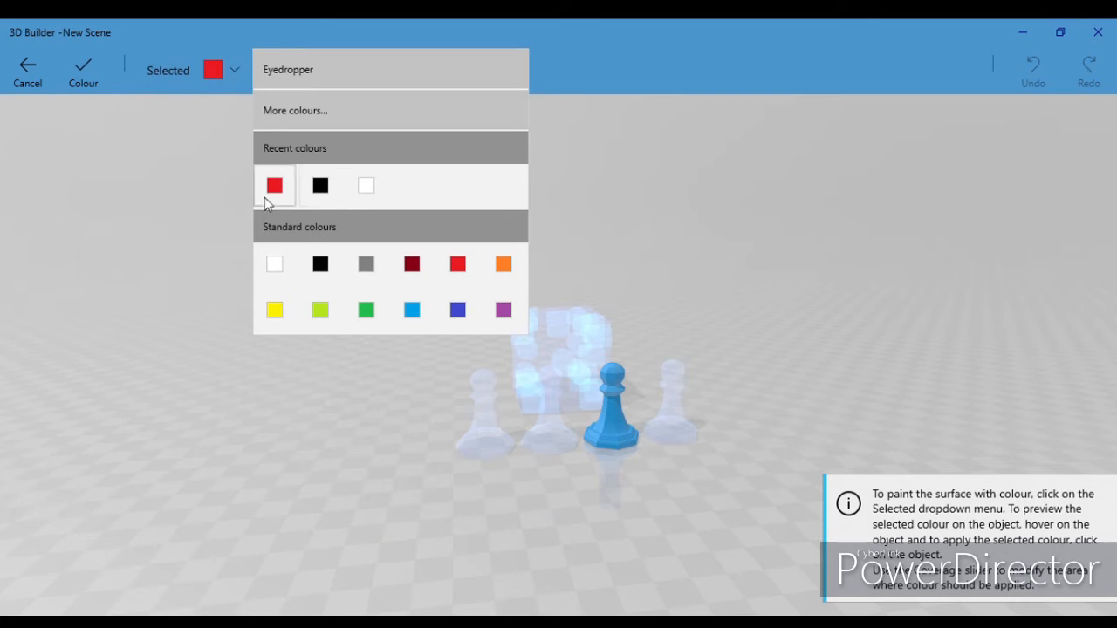
pyautogui.click(365, 312)
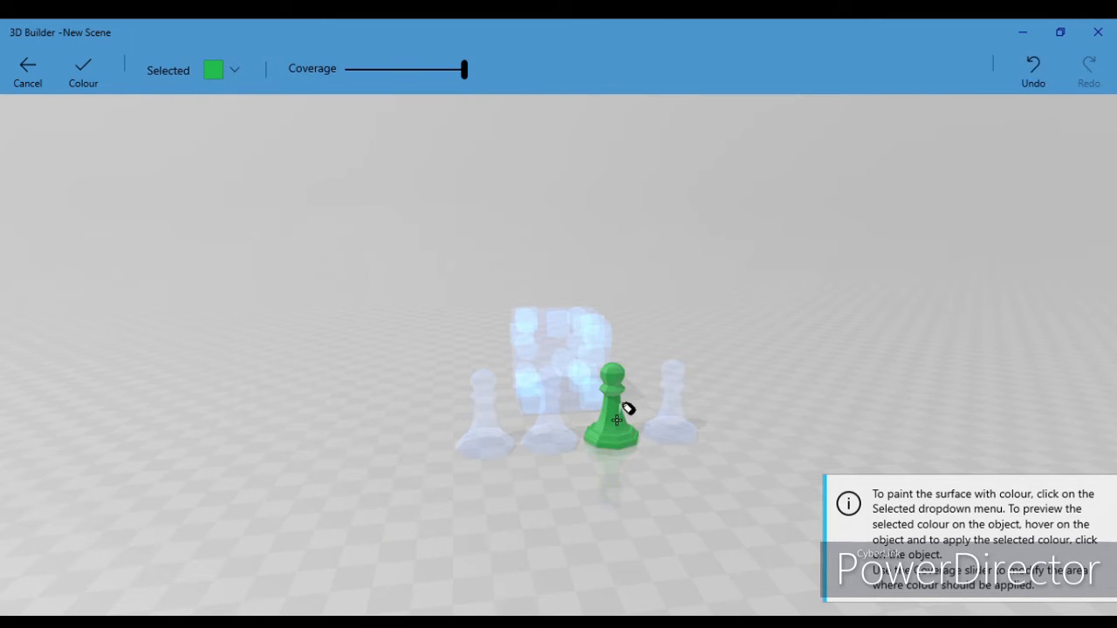
pyautogui.click(82, 75)
# Colour the rightmost pawn in the row yellow and apply the colour
pyautogui.click(681, 430)
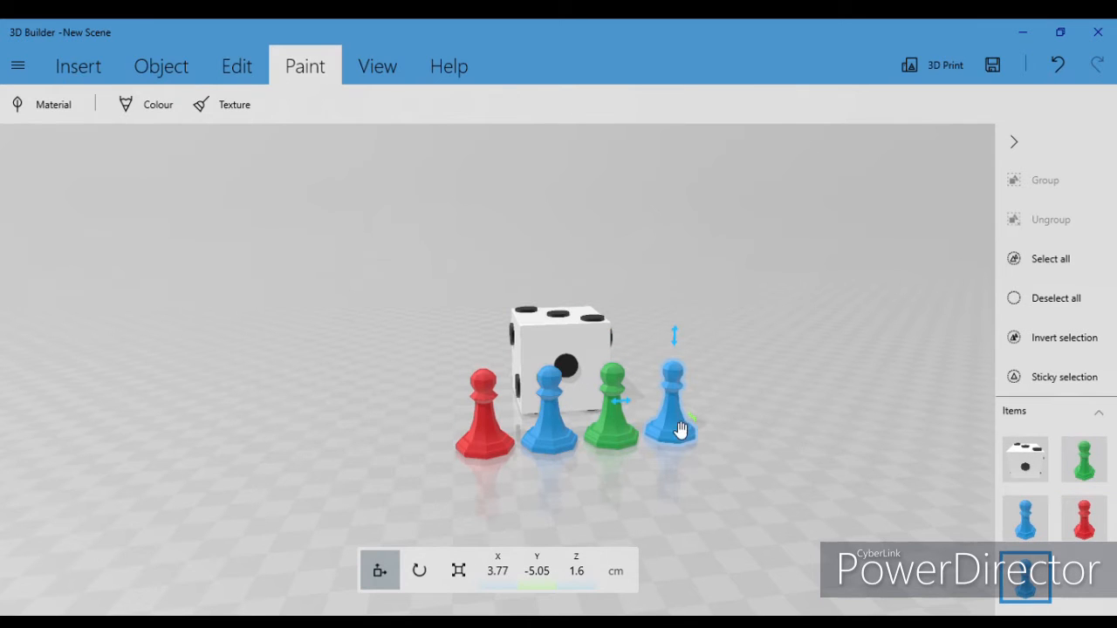
pyautogui.click(173, 104)
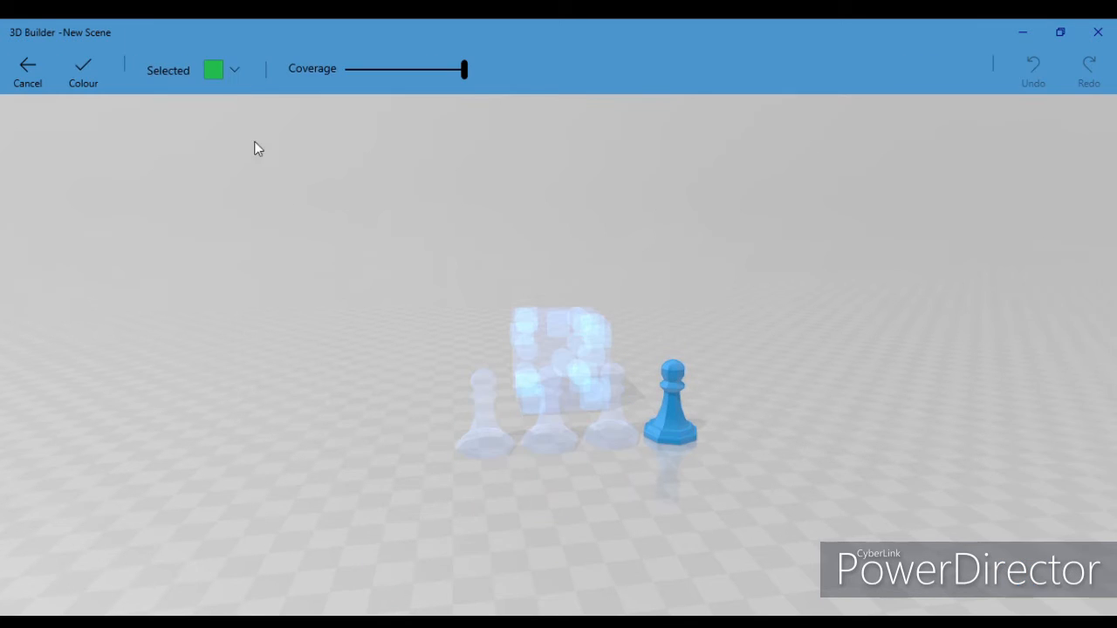
pyautogui.click(214, 72)
pyautogui.click(274, 309)
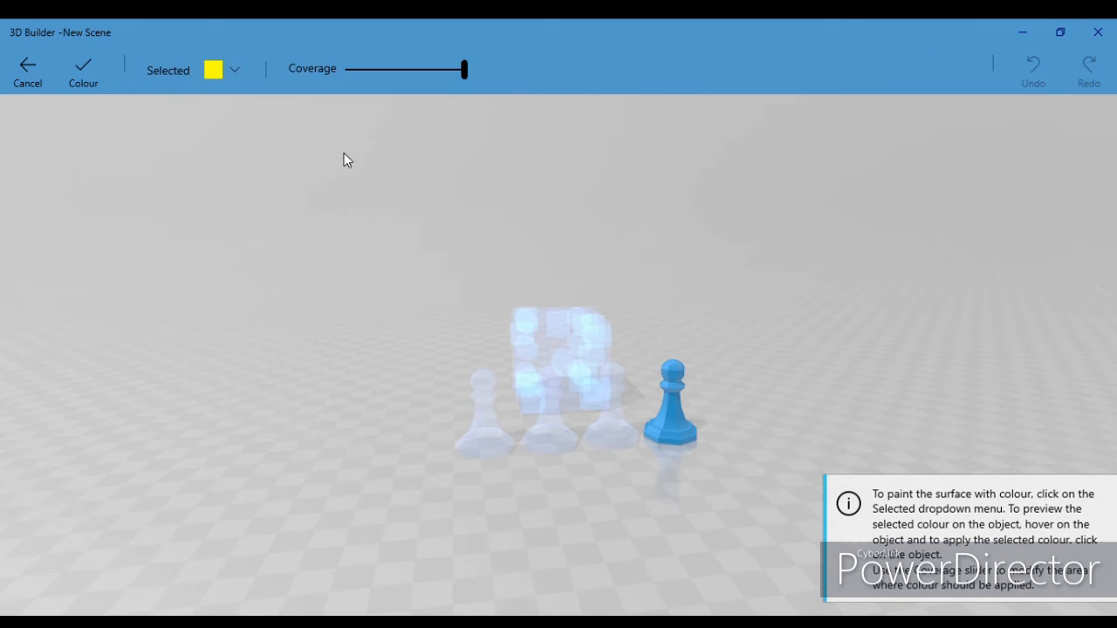
pyautogui.click(682, 420)
pyautogui.click(93, 79)
# Examine the die and the row of coloured pawns from all sides
pyautogui.moveTo(688, 392); pyautogui.dragTo(171, 411)
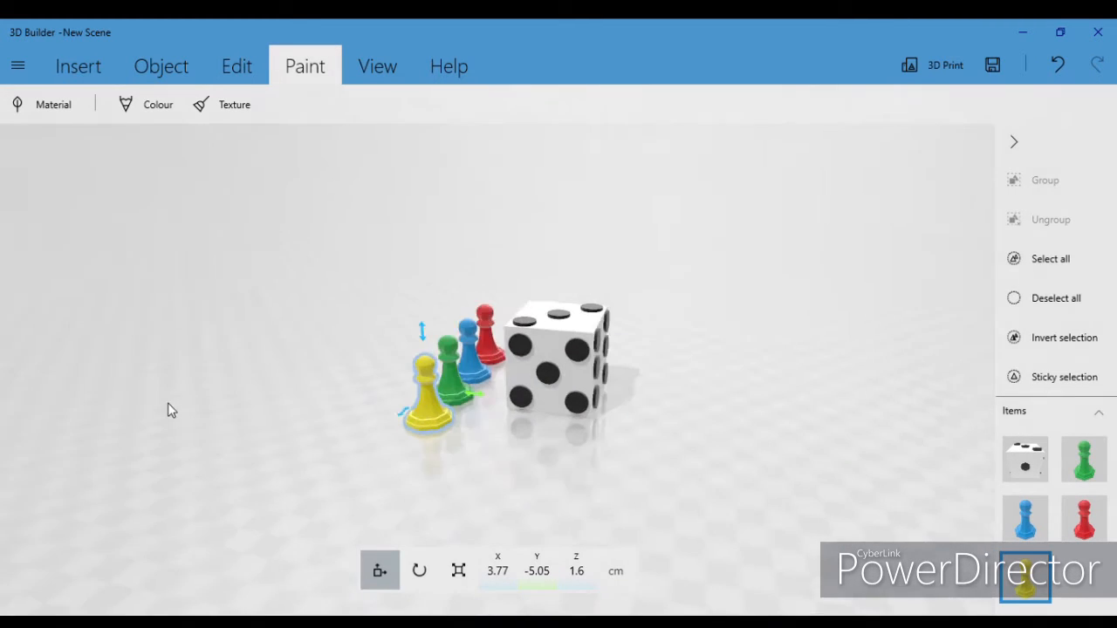
pyautogui.moveTo(678, 416); pyautogui.dragTo(317, 404)
pyautogui.moveTo(788, 404); pyautogui.dragTo(297, 411)
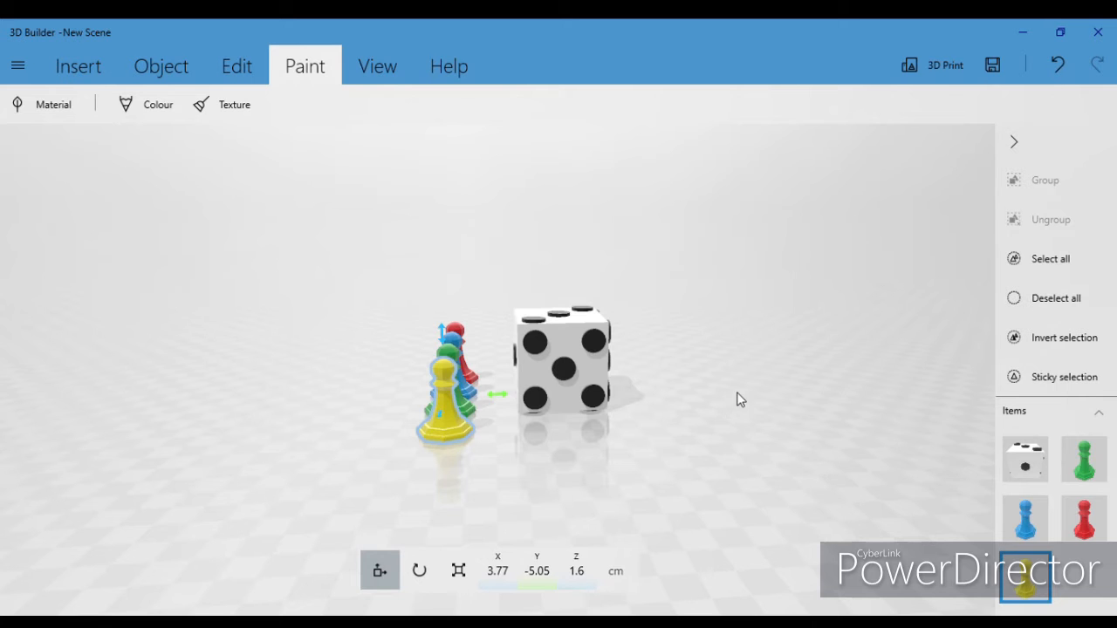
pyautogui.moveTo(728, 381); pyautogui.dragTo(690, 398)
pyautogui.moveTo(780, 362); pyautogui.dragTo(475, 352)
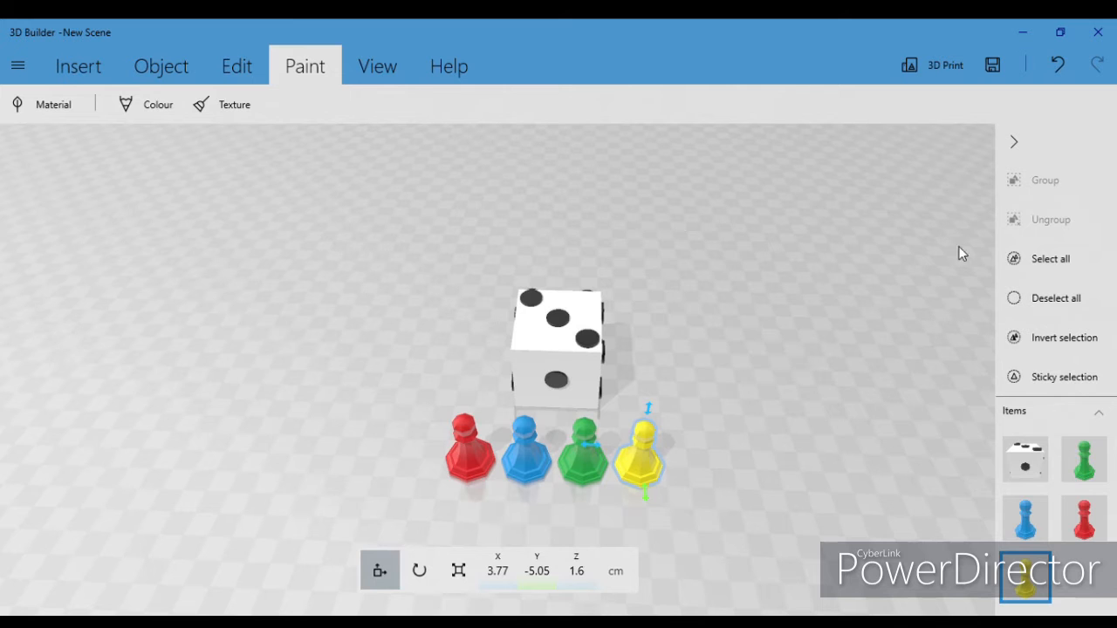
# With sticky selection on, select the die and all four pawns, move them together to about Y -13.96 cm, and deselect everything
pyautogui.click(1027, 378)
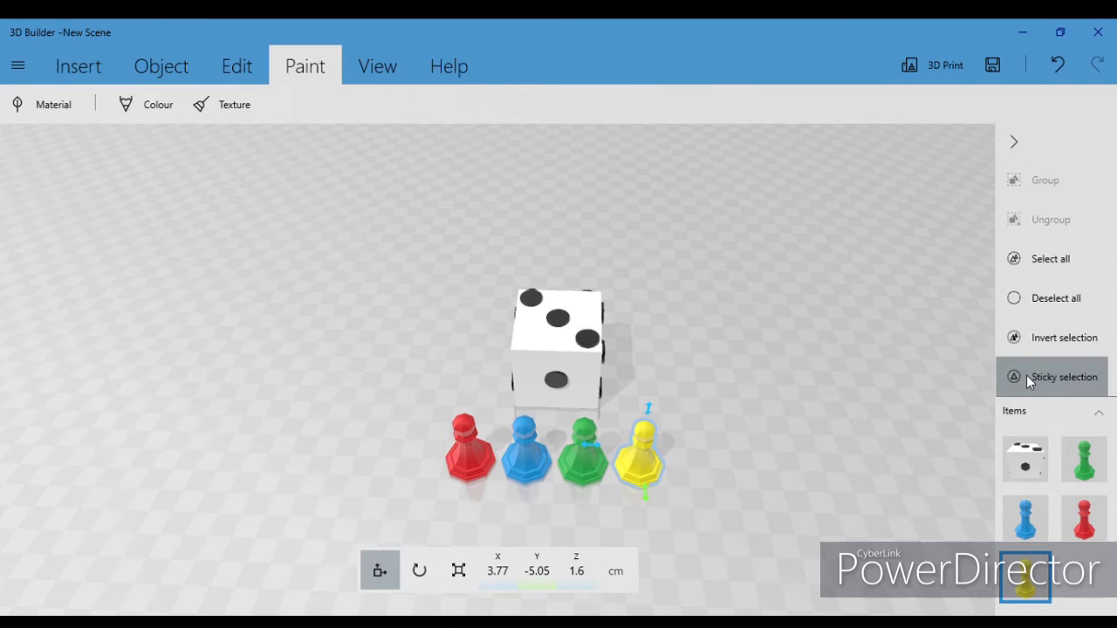
pyautogui.click(643, 461)
pyautogui.moveTo(752, 499); pyautogui.dragTo(582, 394)
pyautogui.click(562, 384)
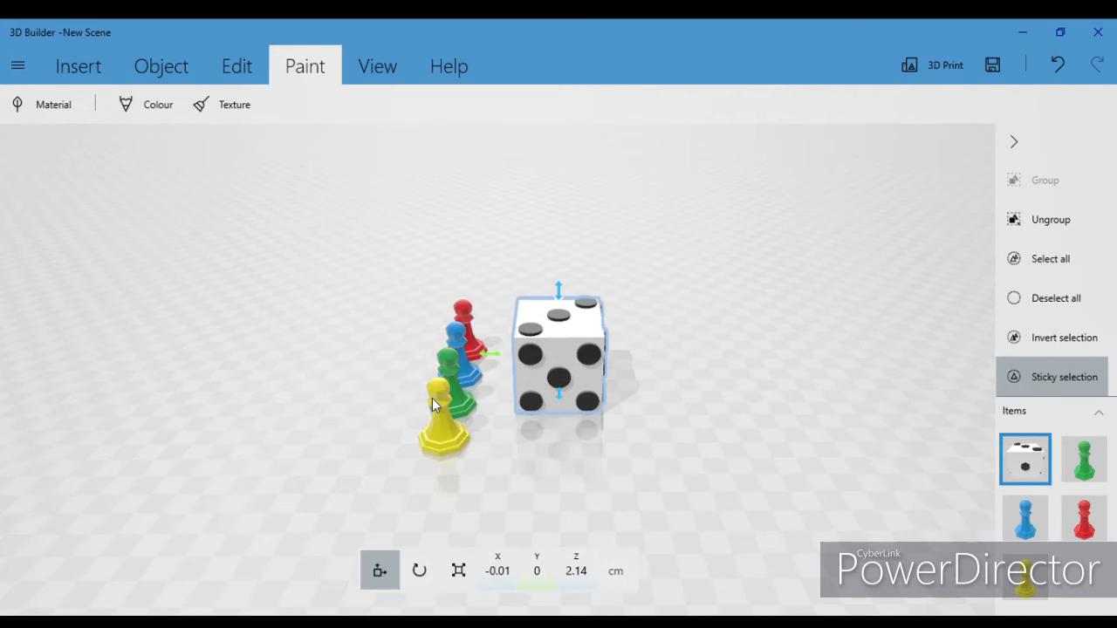
pyautogui.click(435, 421)
pyautogui.click(459, 398)
pyautogui.click(466, 362)
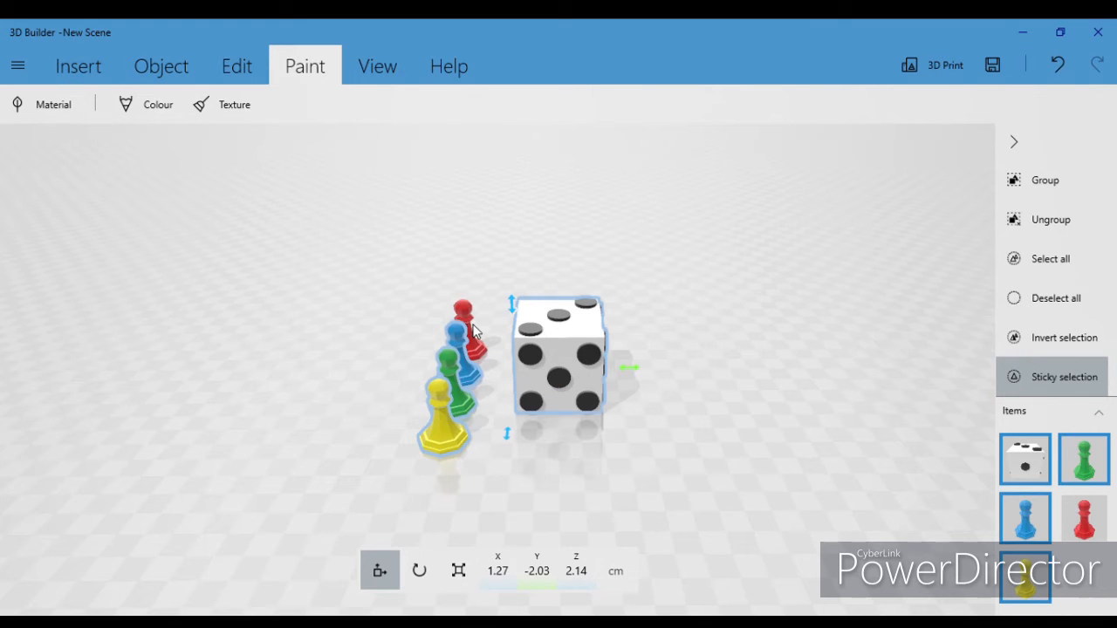
pyautogui.click(462, 313)
pyautogui.moveTo(631, 365); pyautogui.dragTo(378, 351)
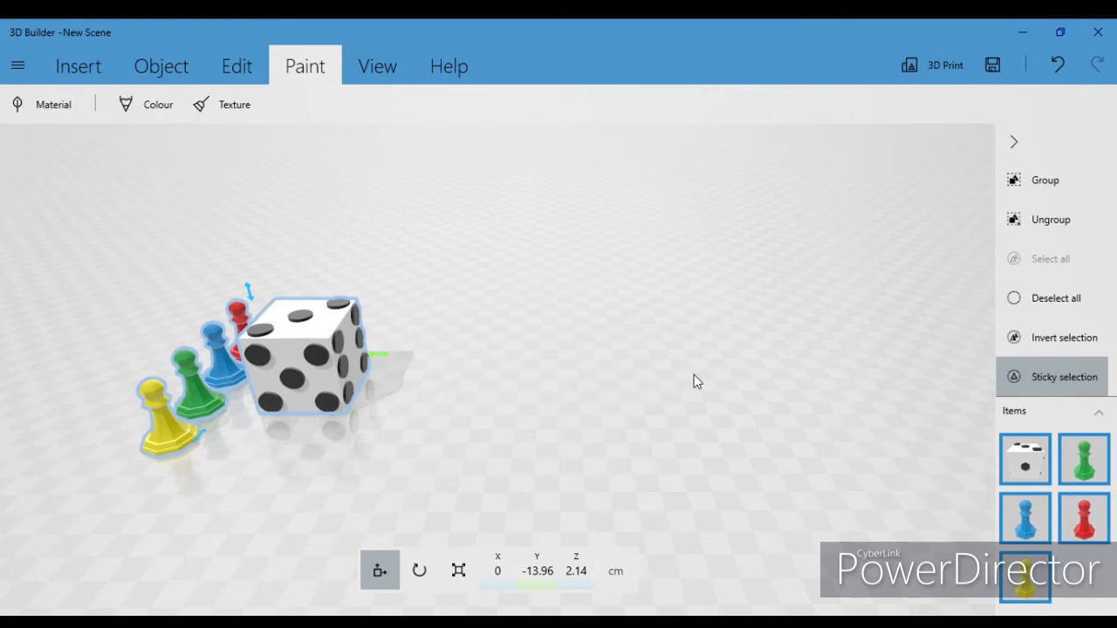
pyautogui.click(1039, 298)
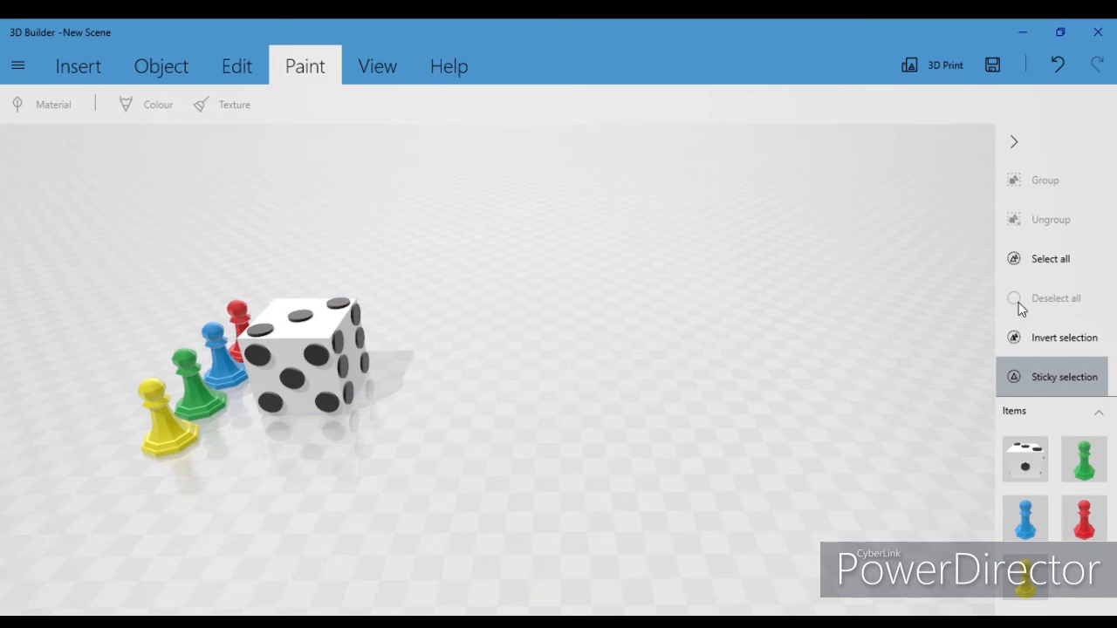
# Insert a cube and flatten it into a 4 × 4 cm plate about 0.09 cm high
pyautogui.click(93, 81)
pyautogui.click(217, 113)
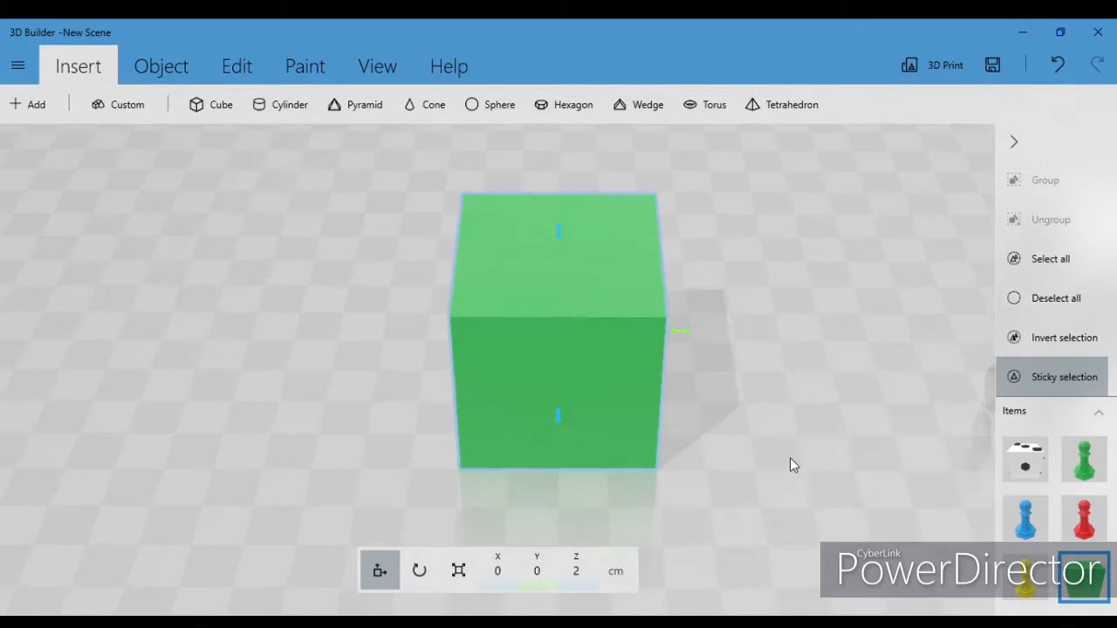
pyautogui.scroll(-3, 790, 466)
pyautogui.click(458, 570)
pyautogui.moveTo(582, 243)
pyautogui.mouseDown()
pyautogui.moveTo(581, 277)
pyautogui.moveTo(581, 253)
pyautogui.mouseUp()
pyautogui.moveTo(725, 437); pyautogui.dragTo(635, 320)
pyautogui.moveTo(563, 252); pyautogui.dragTo(564, 378)
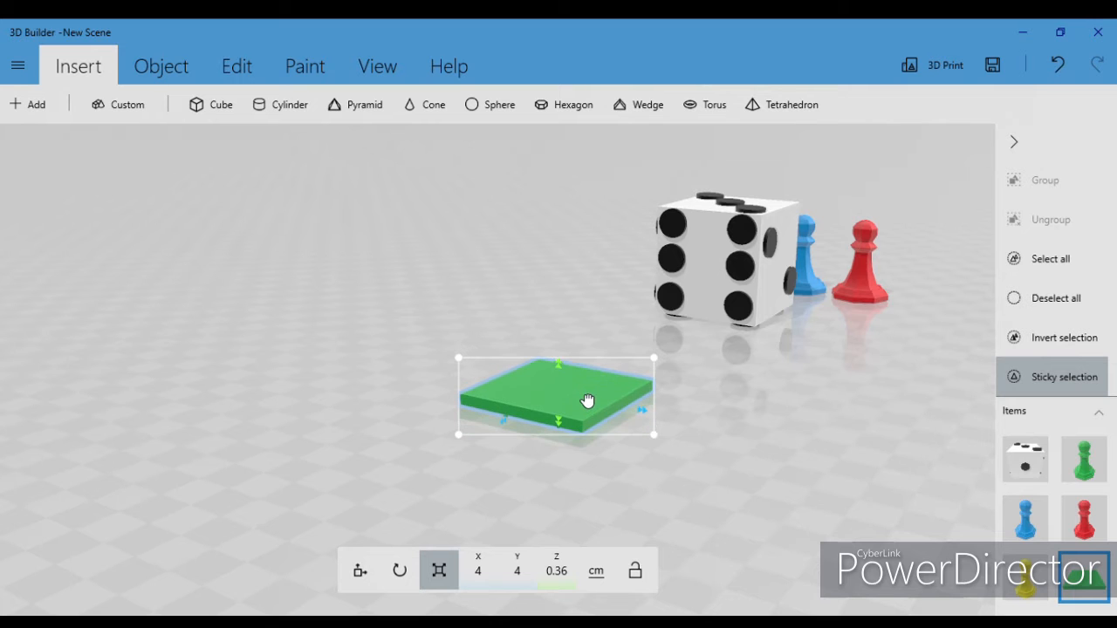
pyautogui.moveTo(669, 471); pyautogui.dragTo(453, 431, button='right')
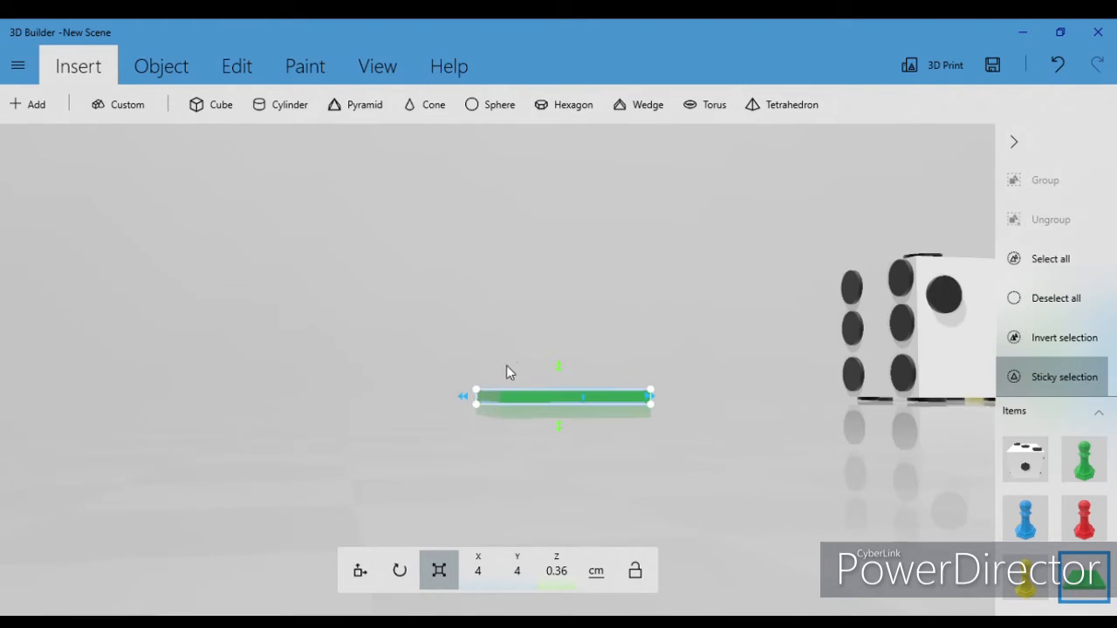
pyautogui.moveTo(563, 370); pyautogui.dragTo(561, 379)
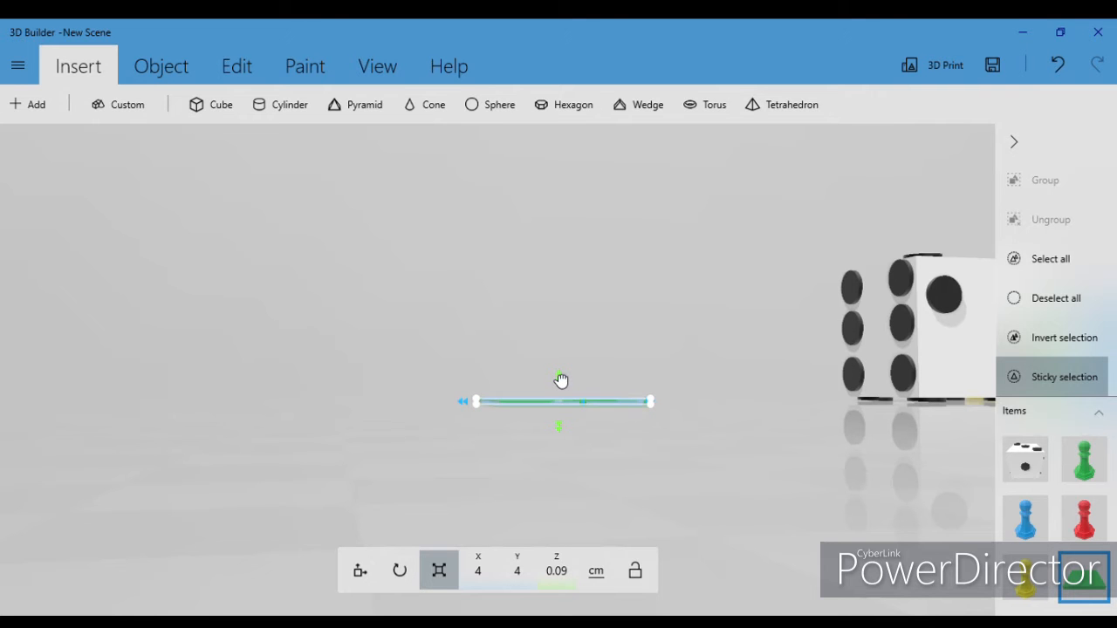
# Raise the thin green plate above the floor and scale it uniformly to about 22.47 cm square and 0.52 cm thick
pyautogui.moveTo(673, 413); pyautogui.dragTo(202, 513, button='right')
pyautogui.click(359, 570)
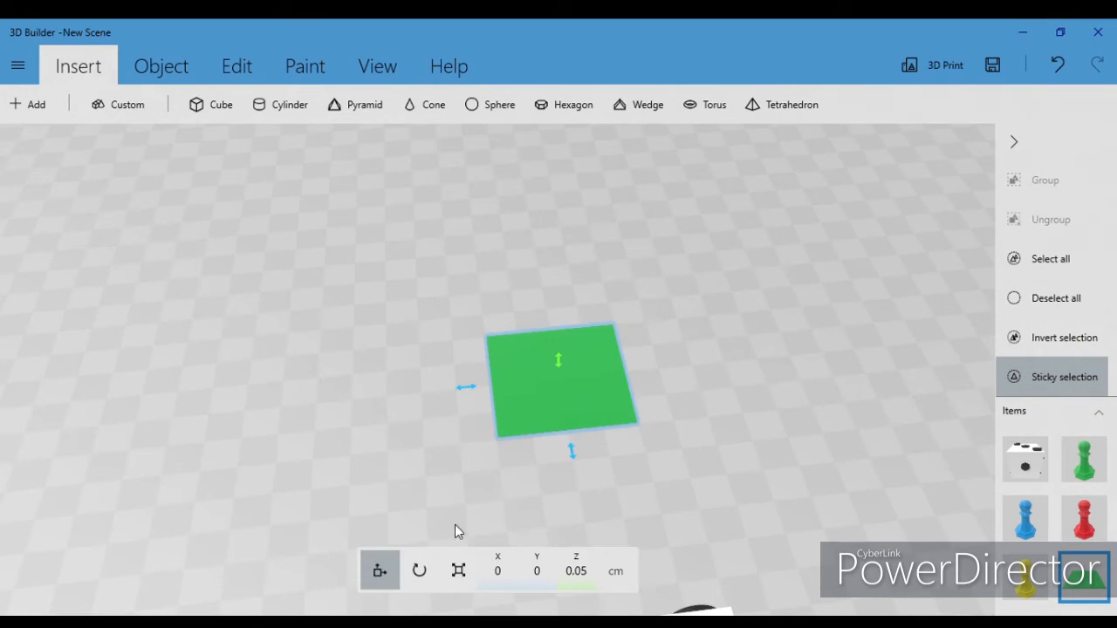
pyautogui.moveTo(603, 399); pyautogui.dragTo(605, 336)
pyautogui.moveTo(645, 417); pyautogui.dragTo(967, 359, button='right')
pyautogui.moveTo(725, 364); pyautogui.dragTo(615, 399, button='right')
pyautogui.click(458, 567)
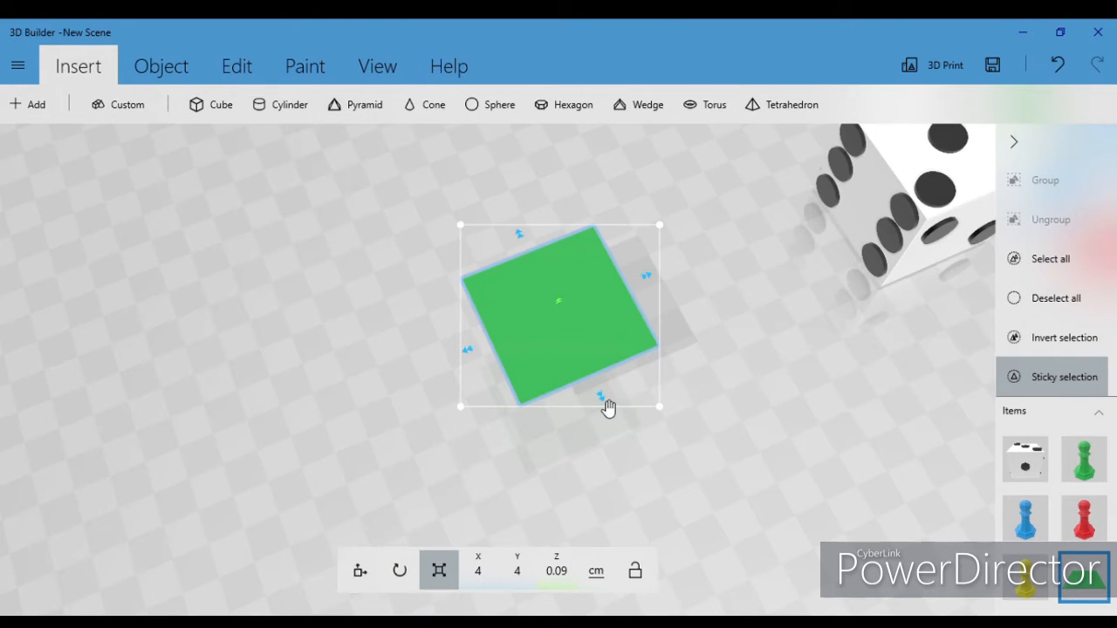
pyautogui.moveTo(603, 399)
pyautogui.mouseDown()
pyautogui.moveTo(655, 468)
pyautogui.moveTo(618, 399)
pyautogui.moveTo(609, 403)
pyautogui.mouseUp()
pyautogui.click(1056, 64)
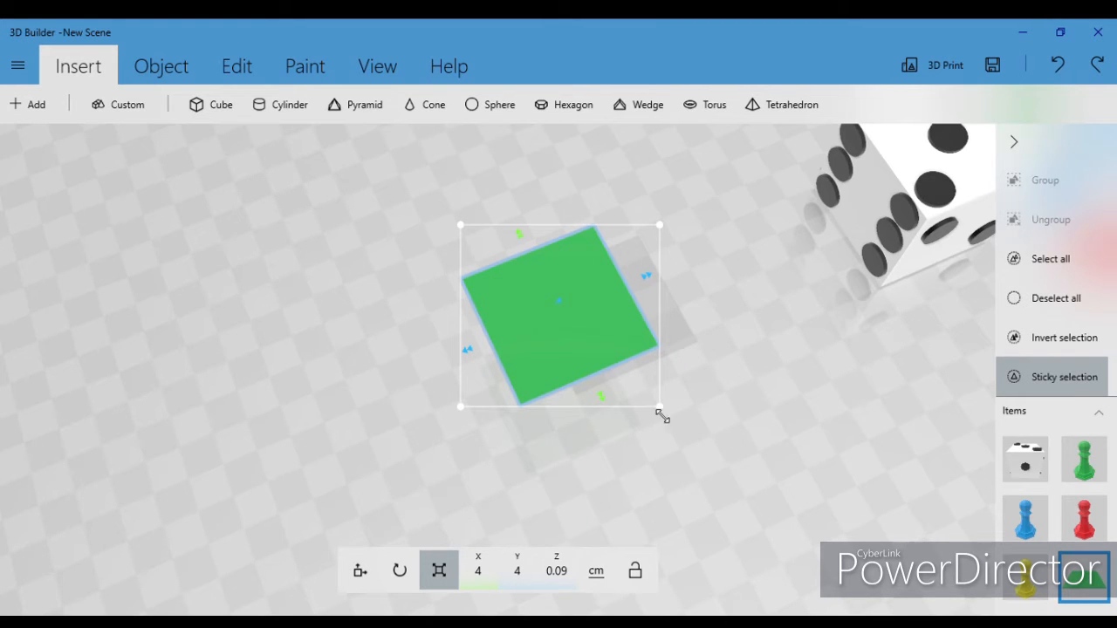
pyautogui.moveTo(658, 404)
pyautogui.mouseDown()
pyautogui.moveTo(731, 451)
pyautogui.moveTo(661, 396)
pyautogui.mouseUp()
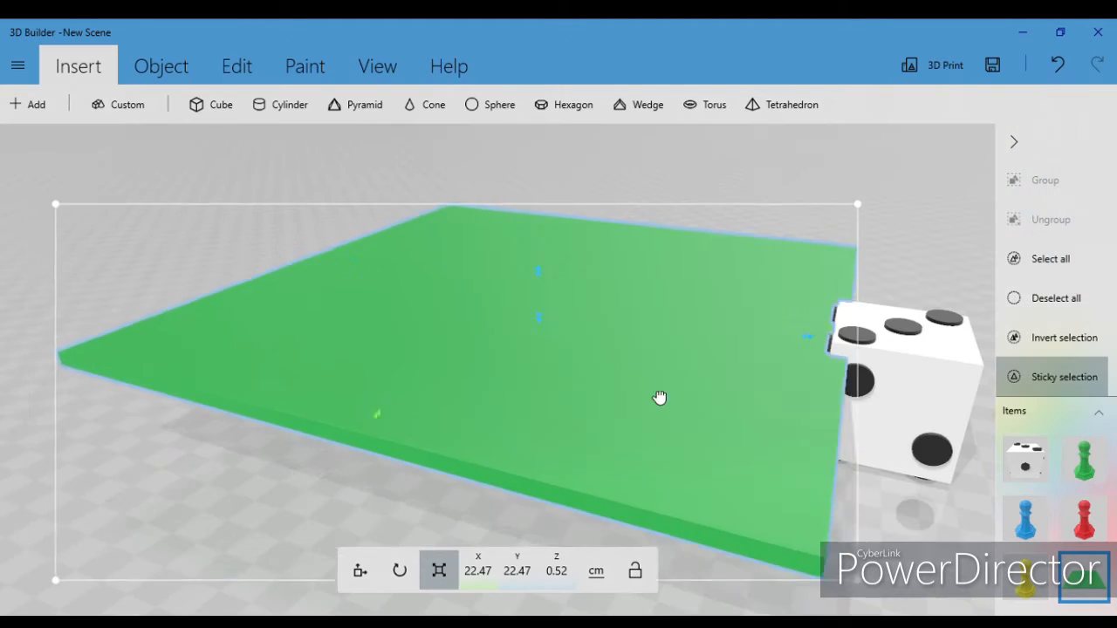
# Lower the large green plate to Z 0 so it lies on the floor
pyautogui.click(360, 571)
pyautogui.moveTo(535, 509); pyautogui.dragTo(719, 463)
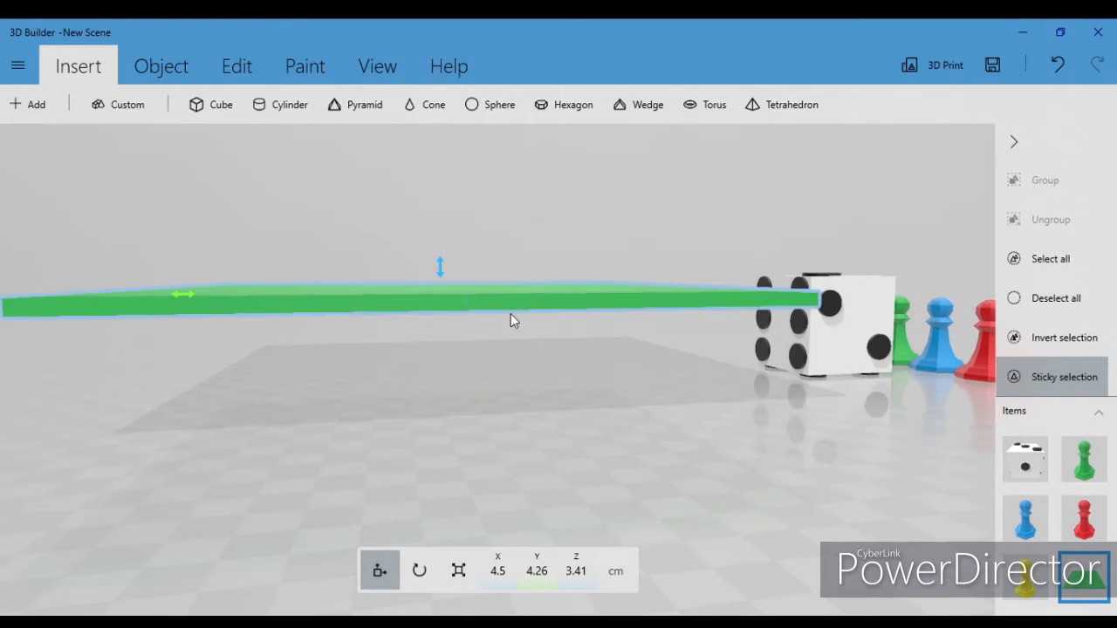
pyautogui.moveTo(441, 267); pyautogui.dragTo(446, 346)
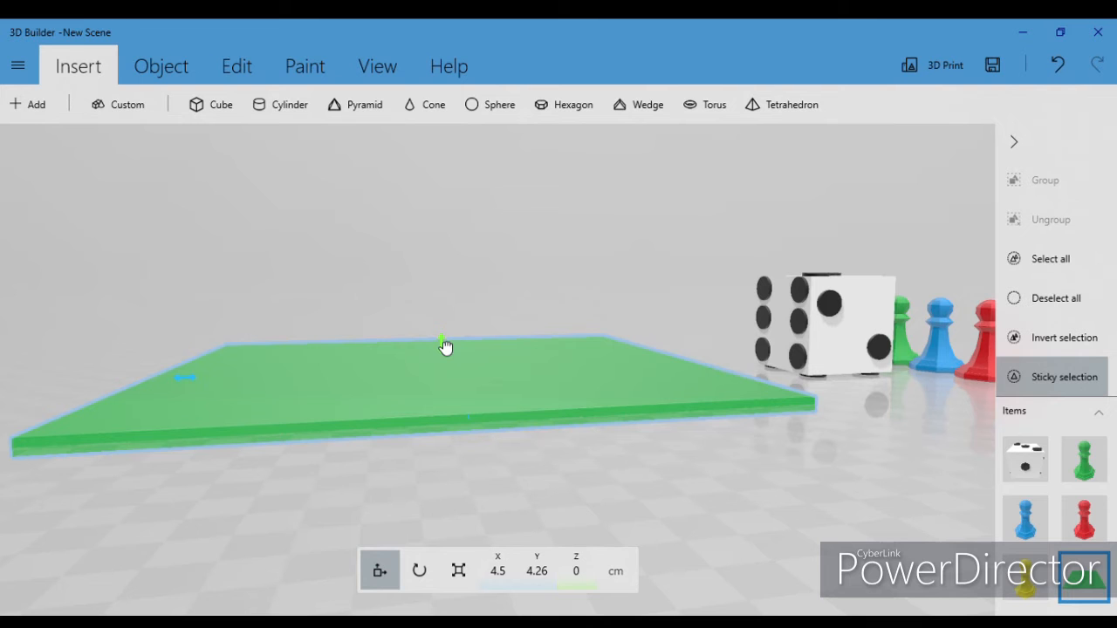
pyautogui.moveTo(454, 452); pyautogui.dragTo(483, 467)
pyautogui.moveTo(704, 481); pyautogui.dragTo(714, 528)
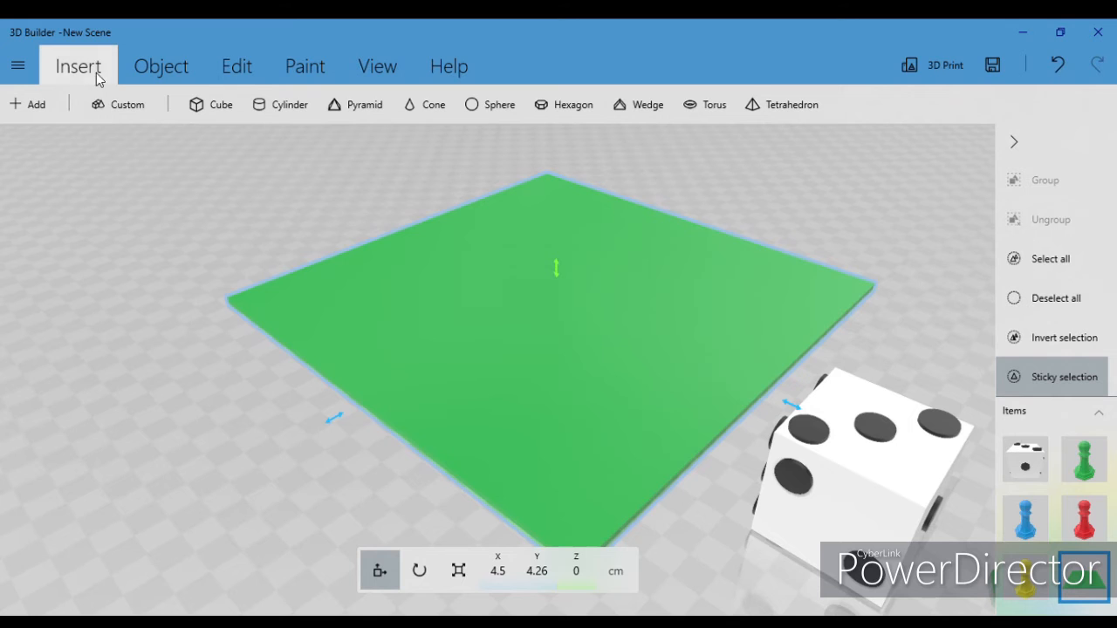
# Copy and paste the large green plate and place the copy above the original at about Y 3.15, Z 6.53 cm
pyautogui.click(159, 73)
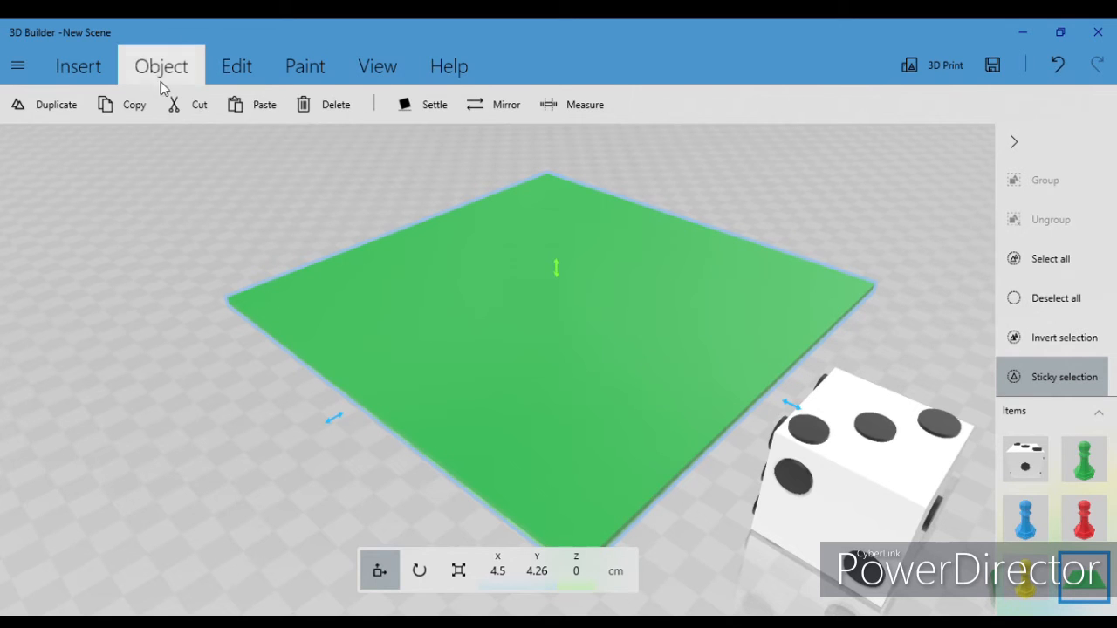
pyautogui.click(161, 114)
pyautogui.click(265, 112)
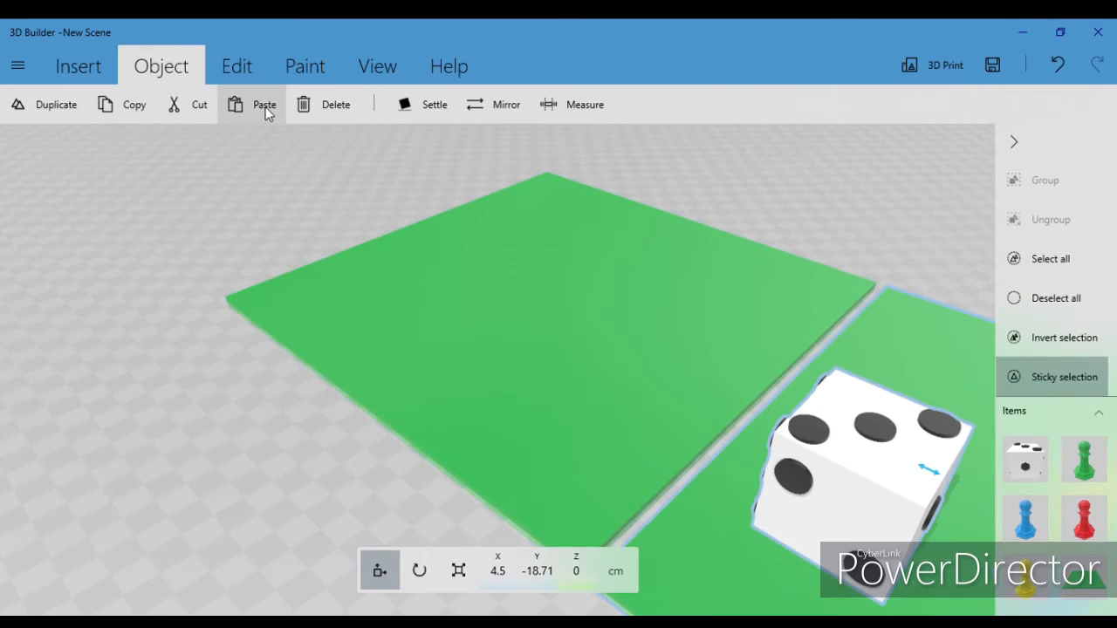
pyautogui.moveTo(727, 514); pyautogui.dragTo(701, 326)
pyautogui.moveTo(375, 444); pyautogui.dragTo(731, 351)
pyautogui.moveTo(604, 206); pyautogui.dragTo(262, 345)
pyautogui.moveTo(718, 437); pyautogui.dragTo(571, 408)
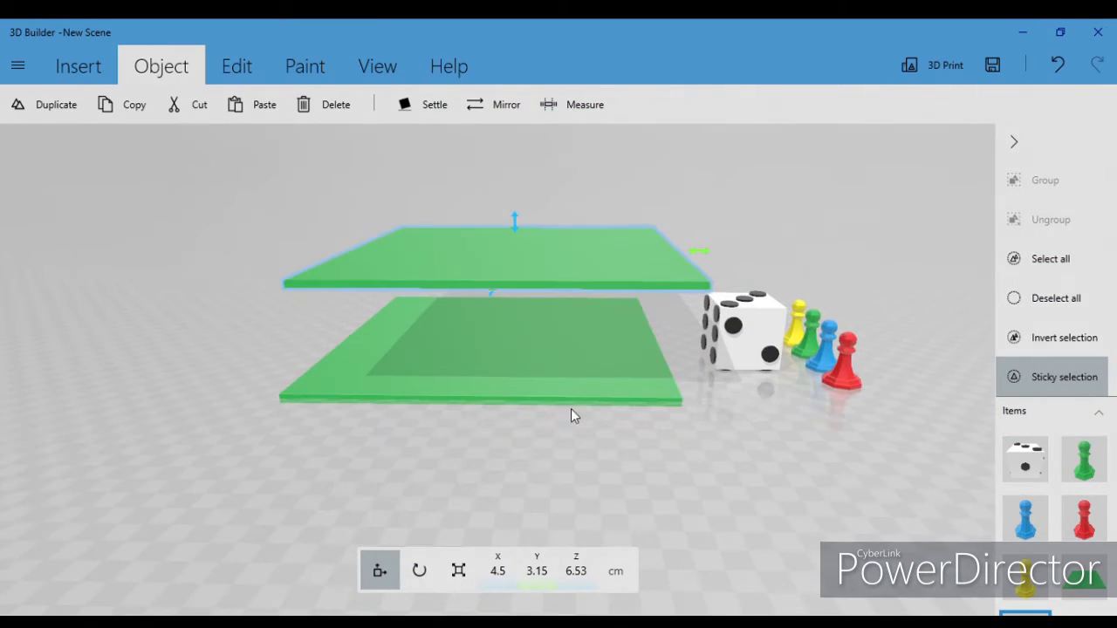
# Scale the copied plate uniformly to about 4.69 cm square and move it above the die to about Y -11.44 cm
pyautogui.click(450, 580)
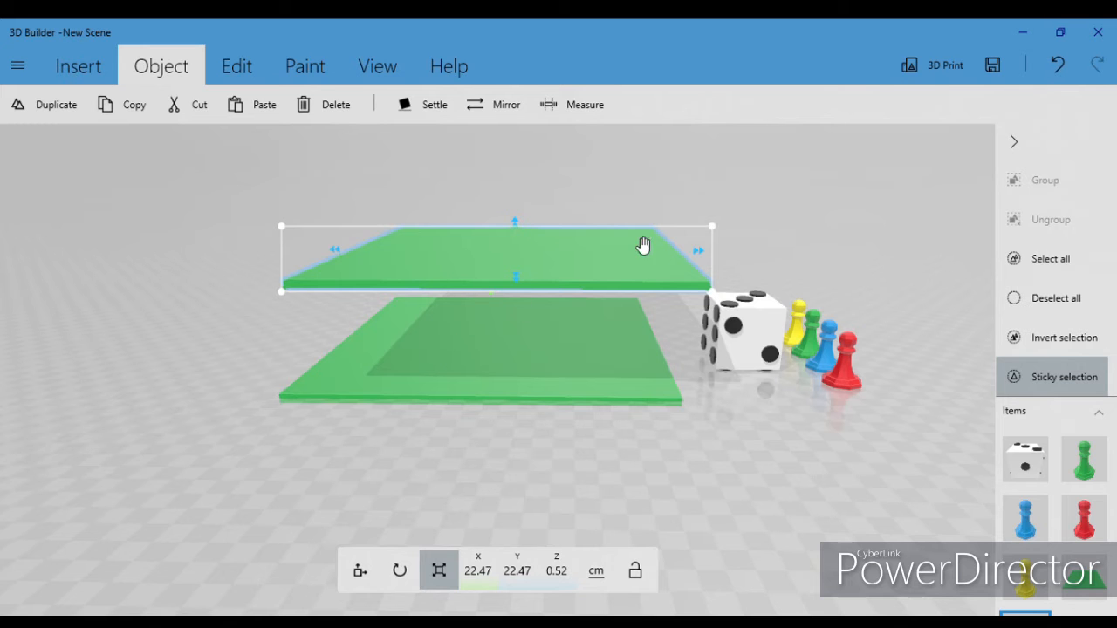
pyautogui.moveTo(721, 232); pyautogui.dragTo(769, 432)
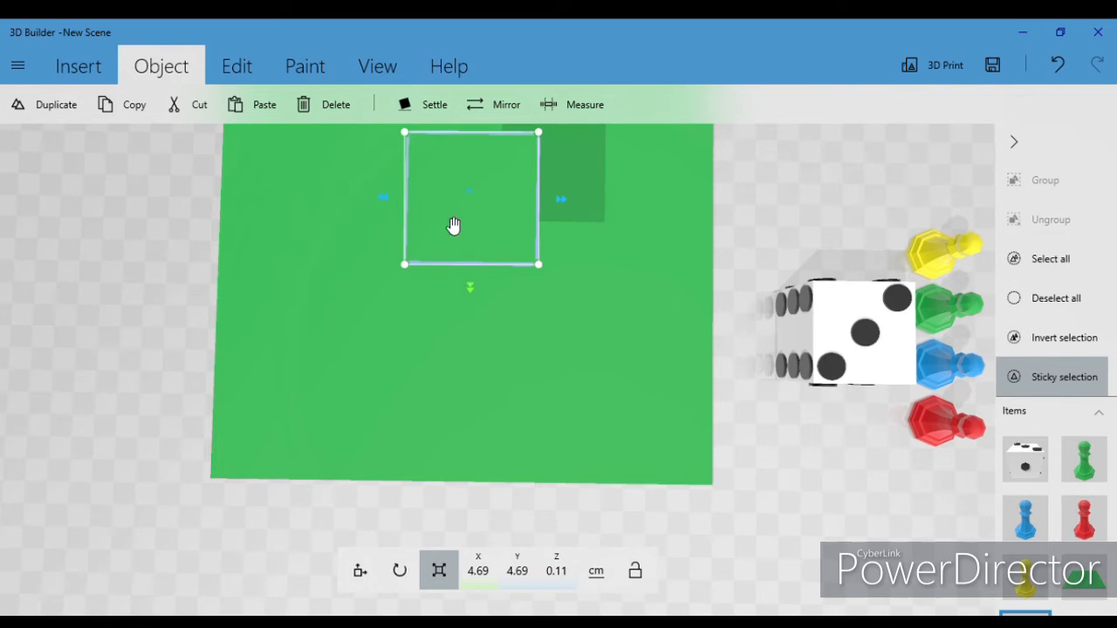
pyautogui.click(369, 571)
pyautogui.moveTo(546, 185); pyautogui.dragTo(950, 176)
pyautogui.moveTo(835, 565); pyautogui.dragTo(669, 378)
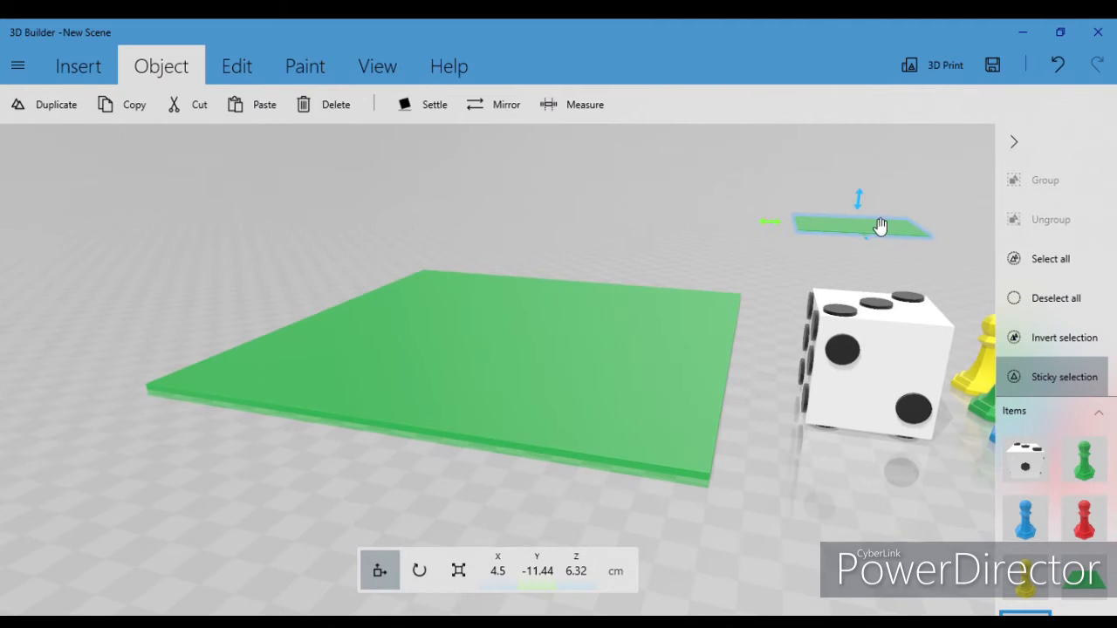
# Lower the small green tile to about Z 1.55 cm and move it over the board to about Y -2.35 cm
pyautogui.moveTo(856, 206); pyautogui.dragTo(882, 239)
pyautogui.moveTo(790, 253); pyautogui.dragTo(576, 242)
pyautogui.moveTo(650, 204); pyautogui.dragTo(636, 280)
# Select only the red pawn and move it from beside the die onto the green board
pyautogui.moveTo(780, 510); pyautogui.dragTo(964, 489)
pyautogui.click(959, 347)
pyautogui.click(588, 321)
pyautogui.moveTo(905, 339); pyautogui.dragTo(547, 391)
pyautogui.moveTo(756, 452); pyautogui.dragTo(615, 252)
# Move the small green tile along the X direction to line it up with the red pawn
pyautogui.click(615, 252)
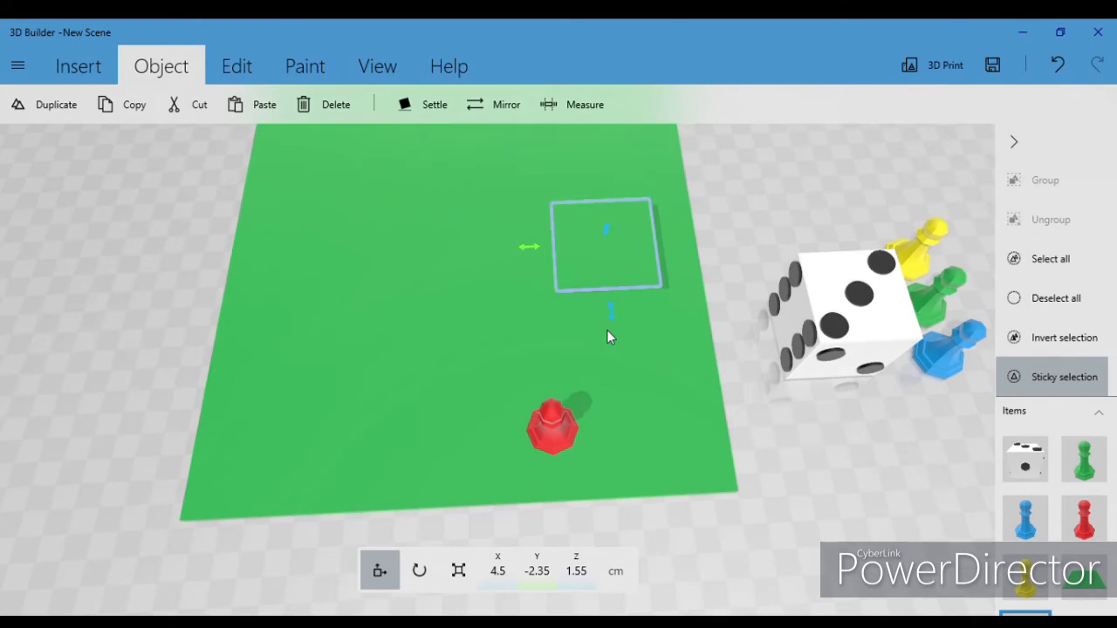
pyautogui.moveTo(621, 314); pyautogui.dragTo(644, 412)
pyautogui.click(583, 337)
# Place the red pawn over the small green tile at about X -0.09, Y -2.35, Z 3.2 cm
pyautogui.click(548, 410)
pyautogui.moveTo(609, 457); pyautogui.dragTo(553, 222)
pyautogui.moveTo(636, 436); pyautogui.dragTo(988, 432)
pyautogui.moveTo(711, 288); pyautogui.dragTo(544, 311)
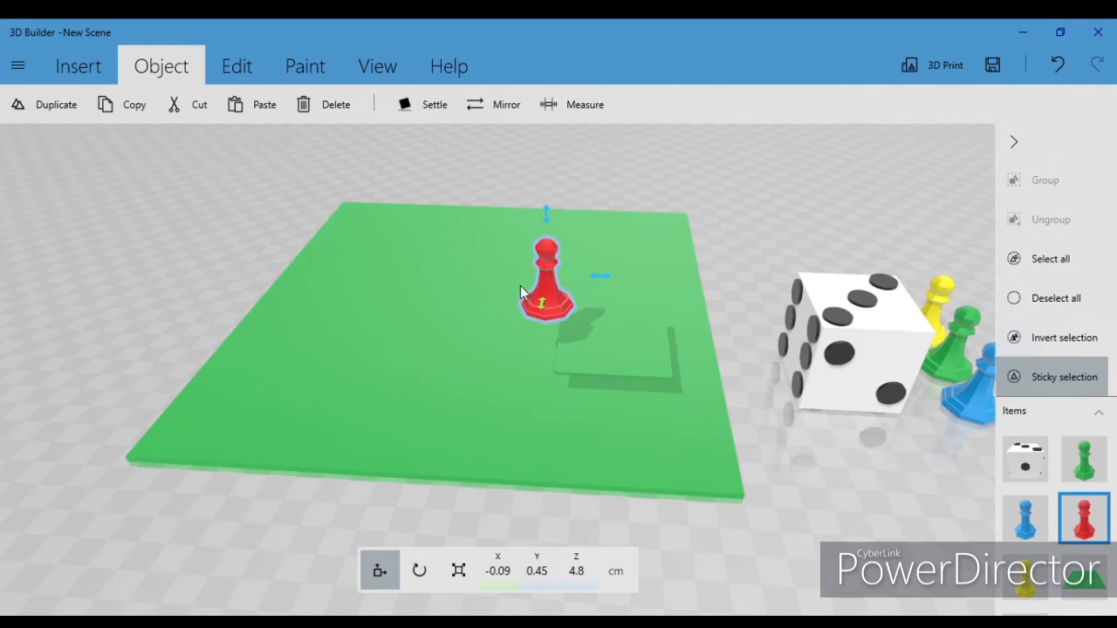
pyautogui.moveTo(590, 273); pyautogui.dragTo(676, 279)
pyautogui.moveTo(728, 317); pyautogui.dragTo(471, 355)
pyautogui.moveTo(563, 321)
pyautogui.mouseDown()
pyautogui.moveTo(567, 352)
pyautogui.moveTo(568, 336)
pyautogui.mouseUp()
pyautogui.moveTo(619, 400); pyautogui.dragTo(675, 400)
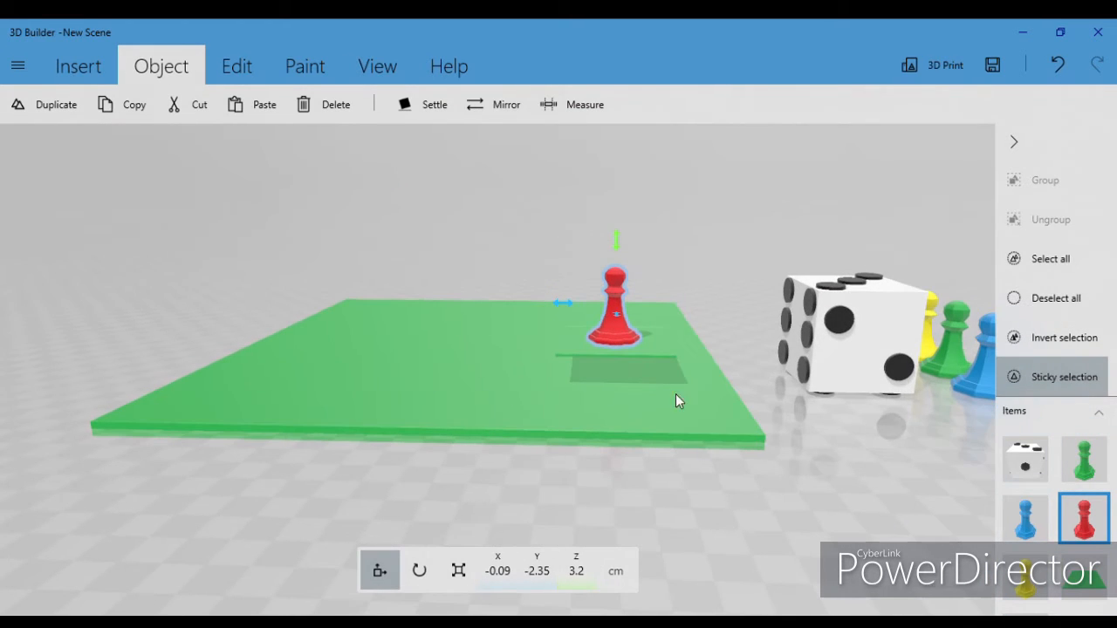
# Shrink the small tile under the red pawn uniformly to about 2.65 cm square and 0.06 cm thick
pyautogui.click(618, 299)
pyautogui.click(630, 351)
pyautogui.moveTo(706, 350); pyautogui.dragTo(704, 484)
pyautogui.click(456, 569)
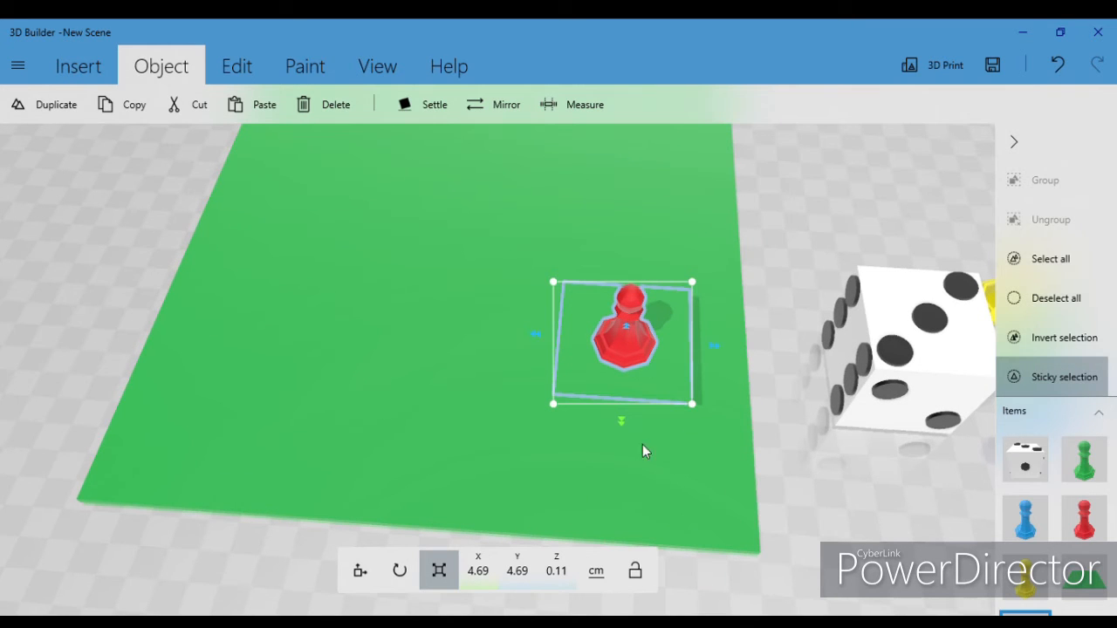
pyautogui.moveTo(696, 403); pyautogui.dragTo(676, 385)
pyautogui.moveTo(800, 463); pyautogui.dragTo(788, 533)
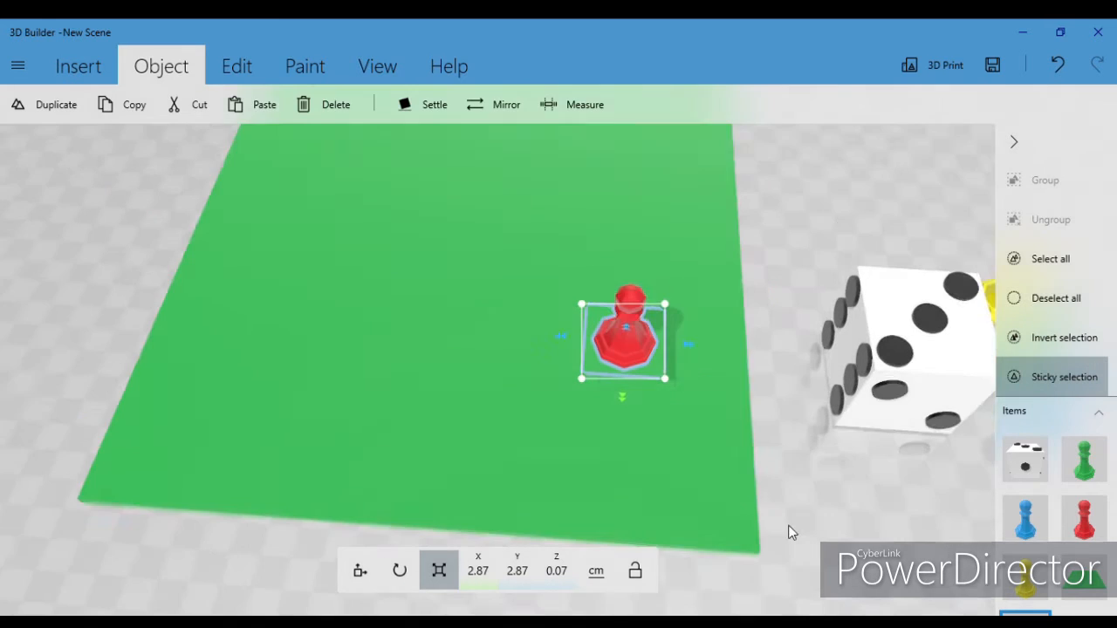
pyautogui.moveTo(670, 385); pyautogui.dragTo(421, 419)
pyautogui.moveTo(493, 430); pyautogui.dragTo(398, 382)
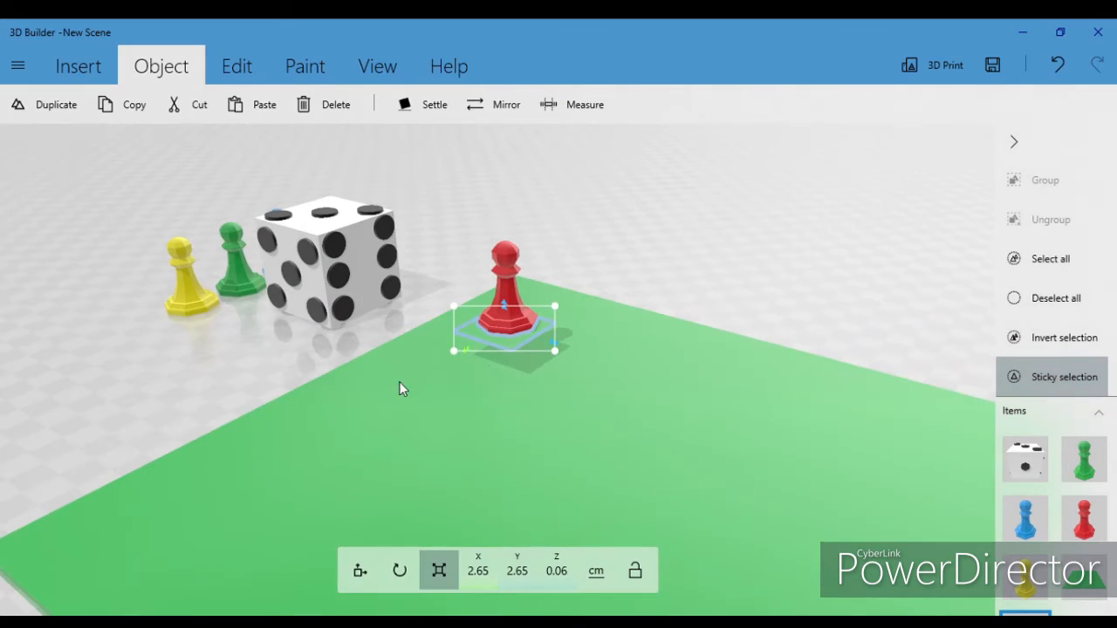
pyautogui.click(515, 347)
# Centre the red pawn on the small tile by moving it to about X 0.08 cm
pyautogui.moveTo(736, 341); pyautogui.dragTo(617, 356)
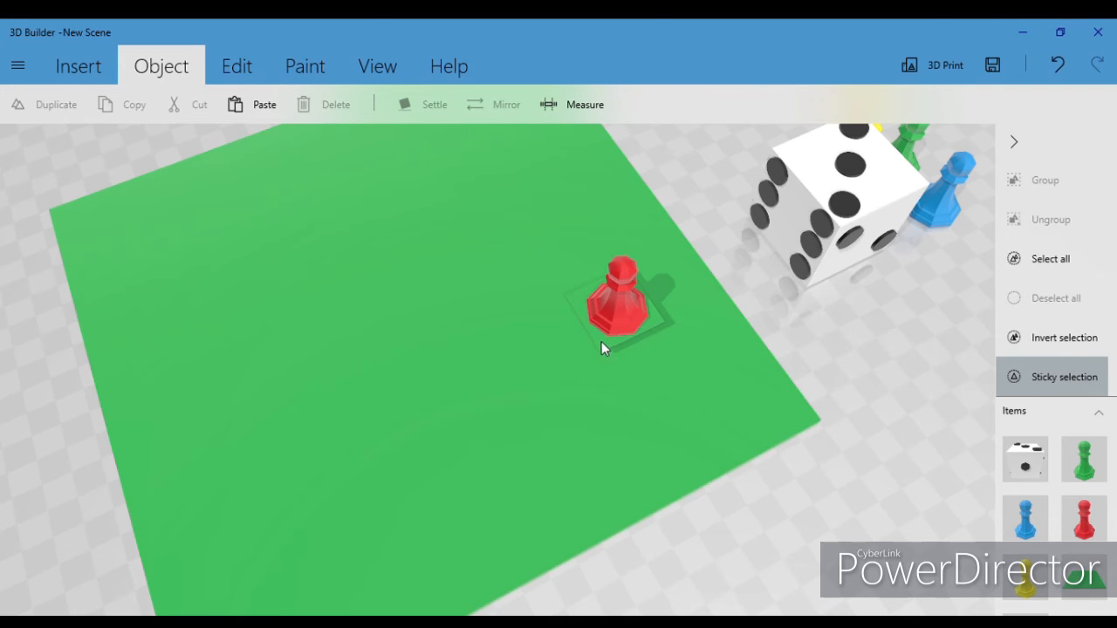
pyautogui.moveTo(801, 388); pyautogui.dragTo(264, 429)
pyautogui.click(535, 384)
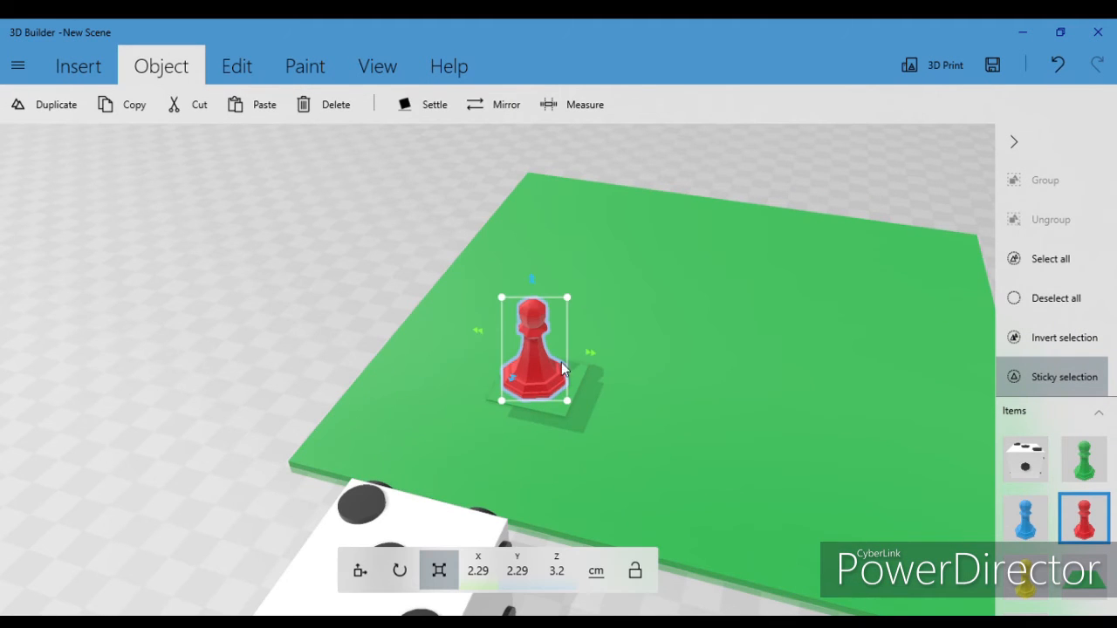
pyautogui.click(377, 572)
pyautogui.moveTo(593, 357); pyautogui.dragTo(603, 358)
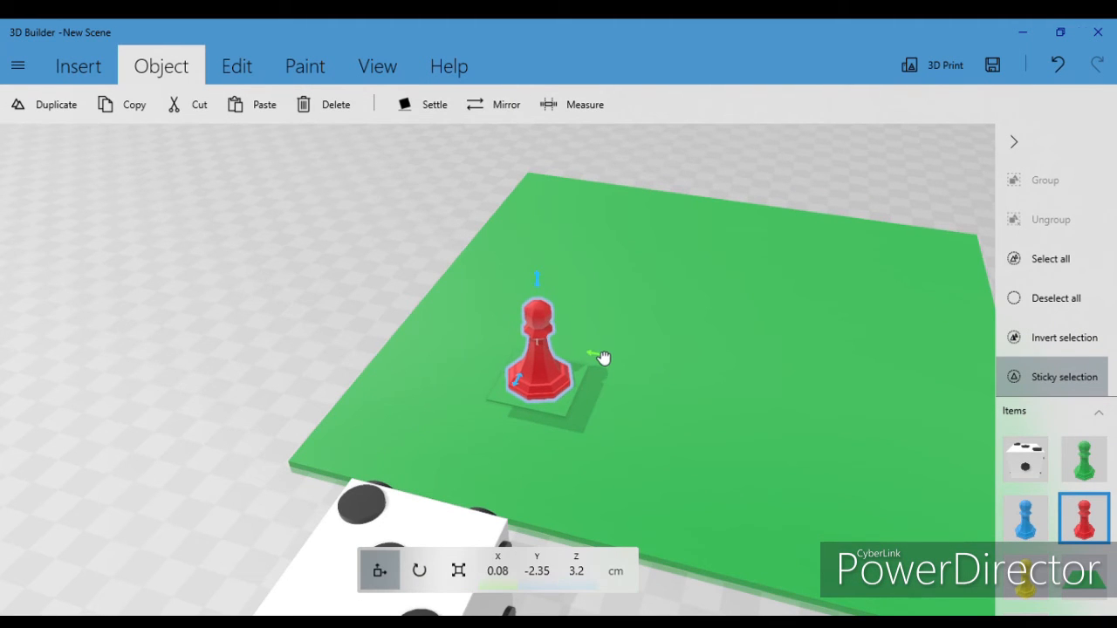
# Paint the small tile under the red pawn purple from the standard colours
pyautogui.click(547, 365)
pyautogui.click(553, 406)
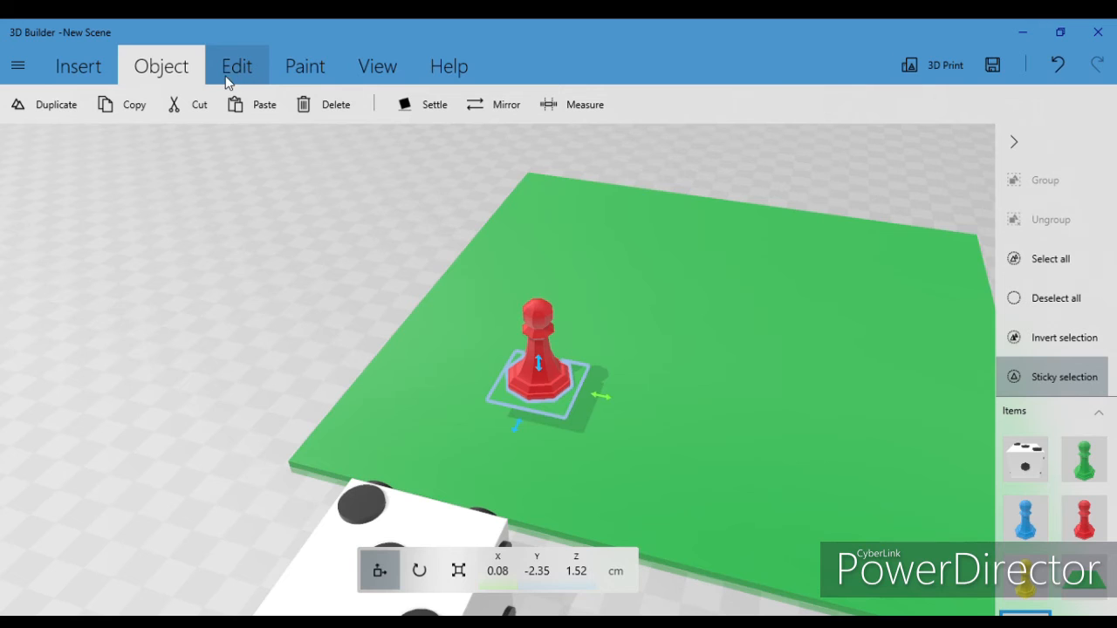
pyautogui.click(289, 75)
pyautogui.click(144, 116)
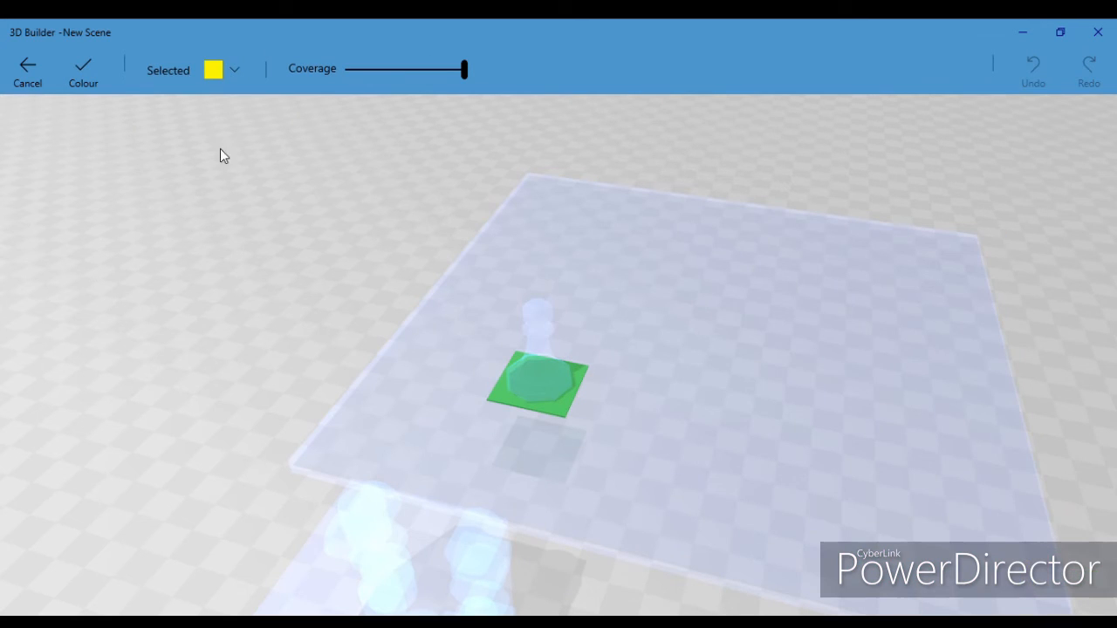
pyautogui.click(214, 69)
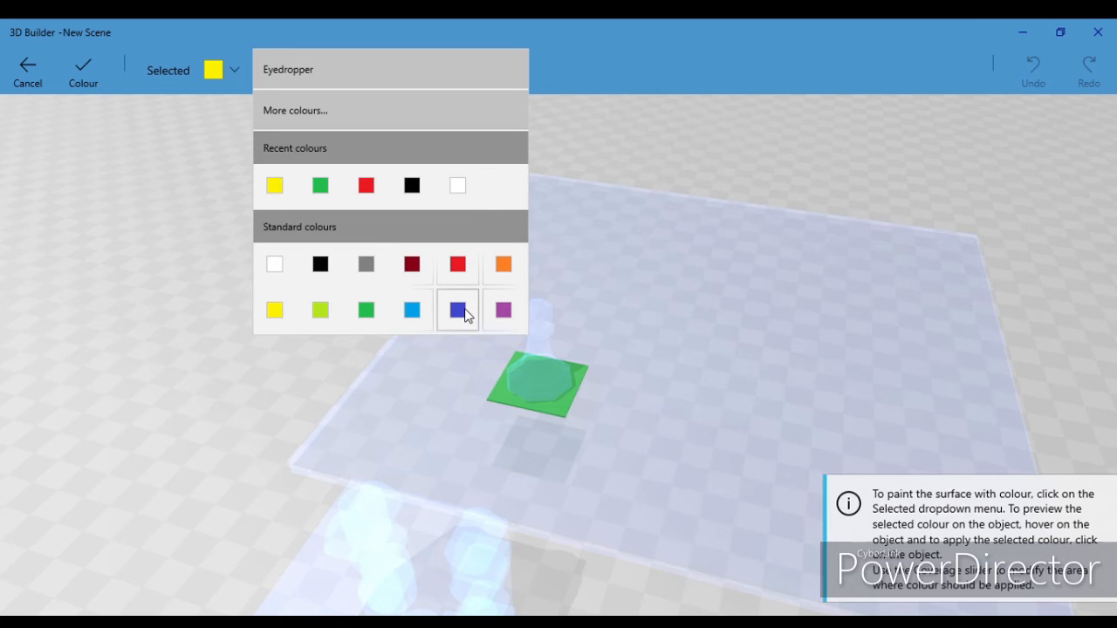
pyautogui.click(502, 312)
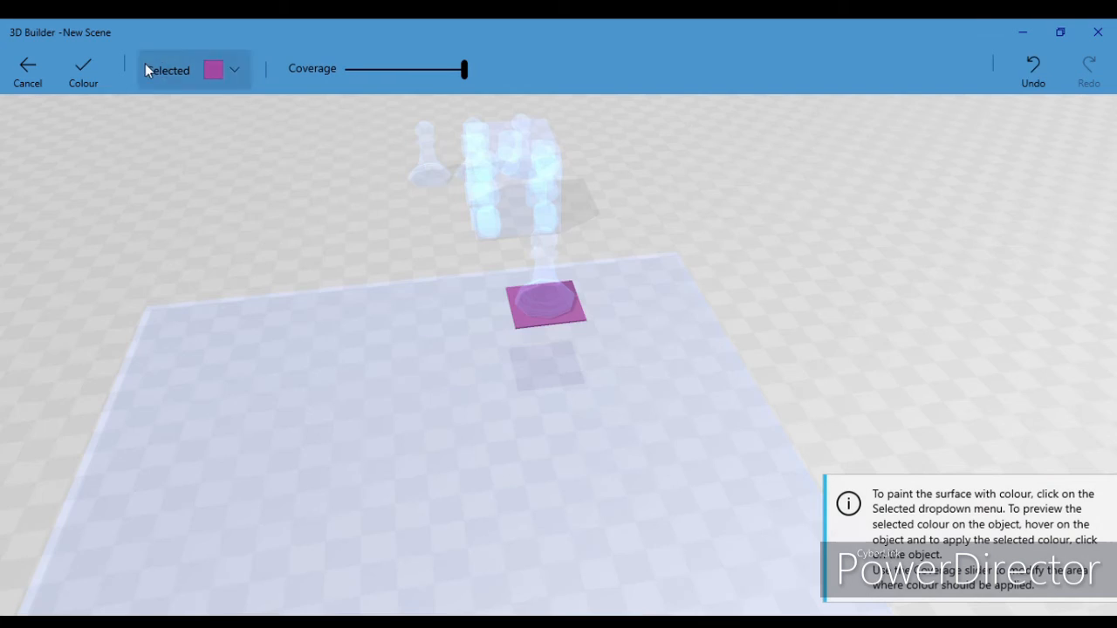
pyautogui.click(84, 70)
# Lower the purple tile onto the board's surface at about Z 0.29 cm
pyautogui.moveTo(782, 383)
pyautogui.mouseDown()
pyautogui.moveTo(320, 484)
pyautogui.moveTo(132, 412)
pyautogui.mouseUp()
pyautogui.moveTo(808, 525); pyautogui.dragTo(503, 472)
pyautogui.moveTo(643, 489); pyautogui.dragTo(960, 421)
pyautogui.moveTo(622, 329); pyautogui.dragTo(631, 367)
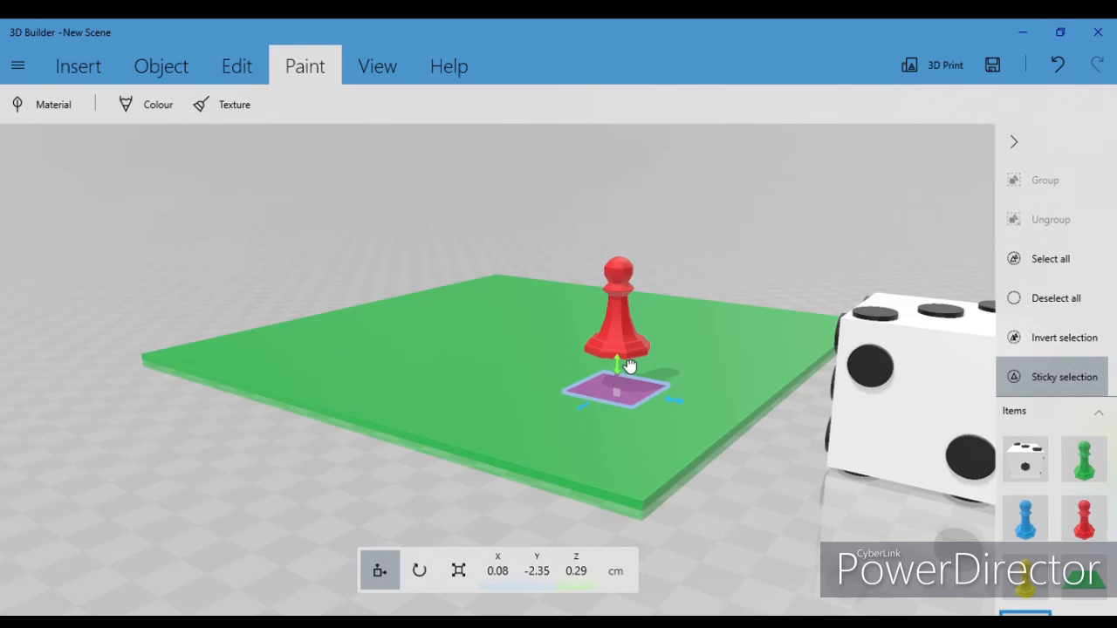
# Move the purple tile to the board's front corner at about X -5.41, Y -5.65 cm
pyautogui.moveTo(708, 517); pyautogui.dragTo(639, 438)
pyautogui.click(625, 432)
pyautogui.click(617, 429)
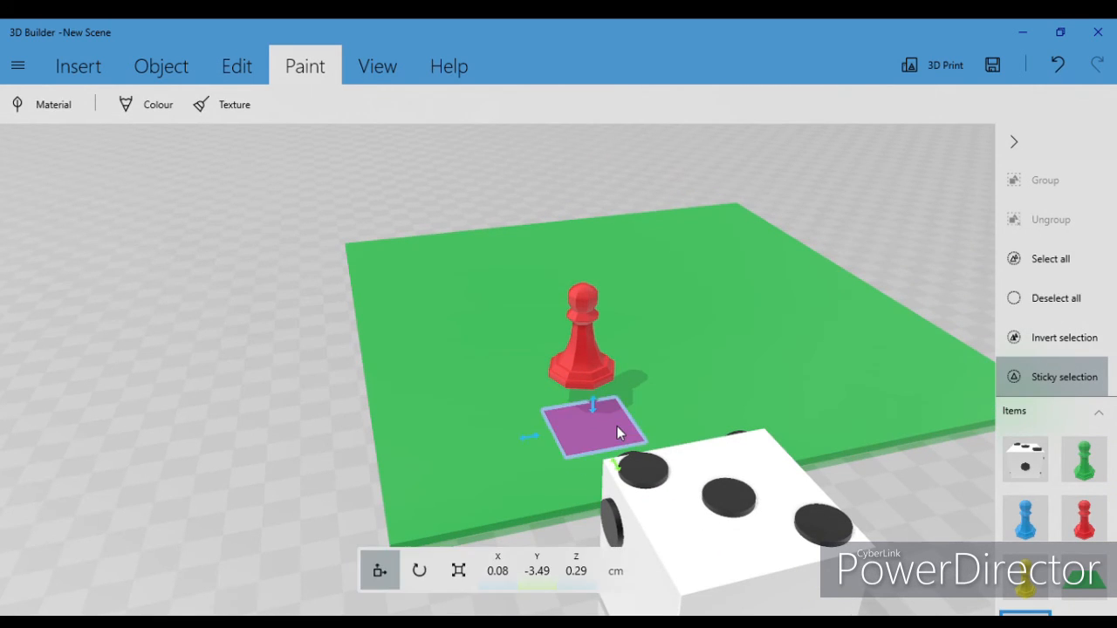
pyautogui.moveTo(522, 446); pyautogui.dragTo(369, 476)
pyautogui.moveTo(438, 506); pyautogui.dragTo(443, 556)
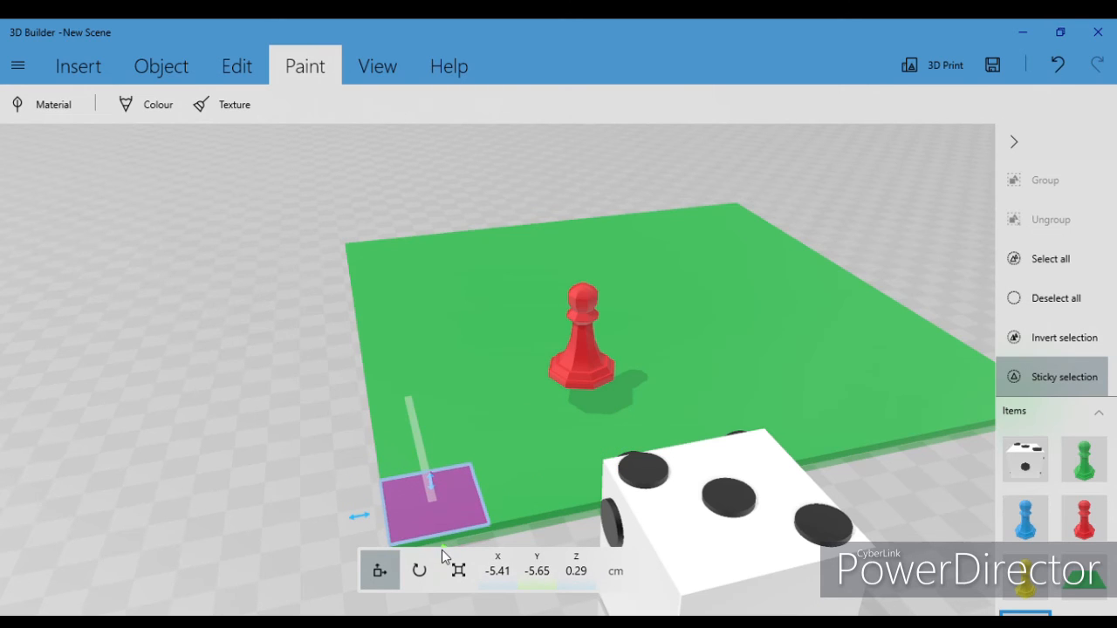
pyautogui.moveTo(611, 543); pyautogui.dragTo(336, 530)
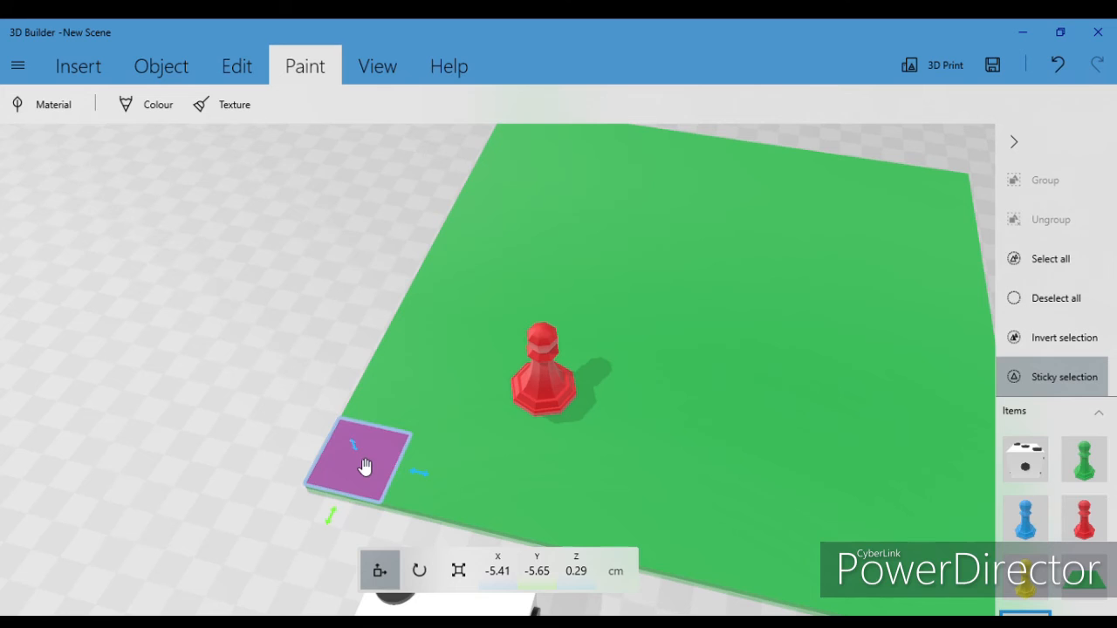
pyautogui.moveTo(458, 356); pyautogui.dragTo(614, 165, button='right')
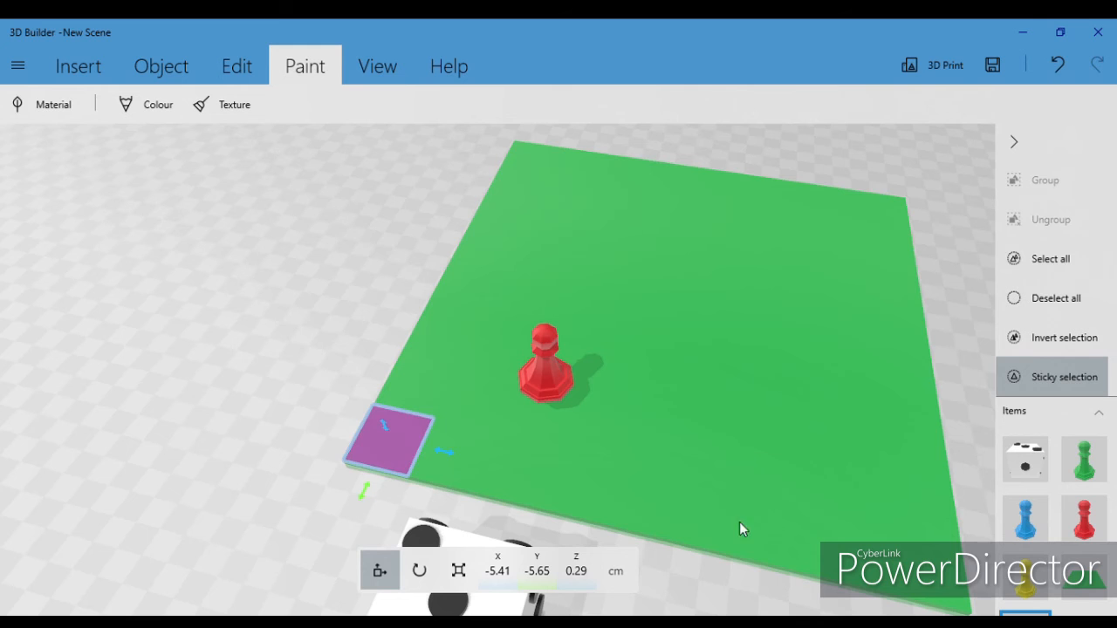
pyautogui.moveTo(704, 602); pyautogui.dragTo(870, 512, button='right')
pyautogui.moveTo(660, 506); pyautogui.dragTo(263, 501, button='right')
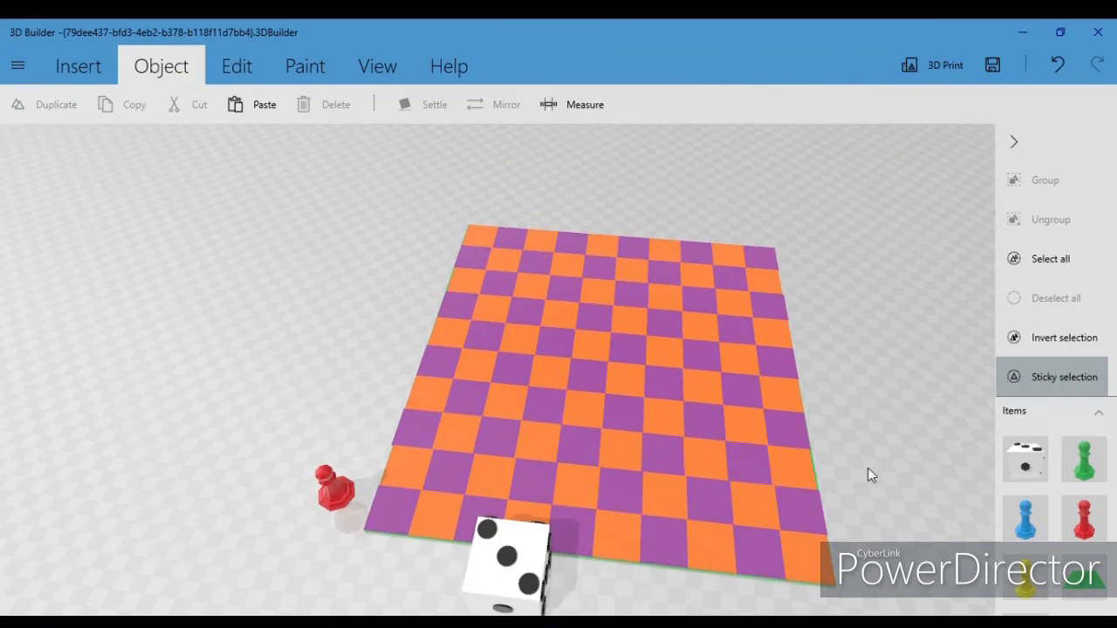
# Examine the purple and orange checkered board with its die and pawns from all sides
pyautogui.moveTo(867, 474); pyautogui.dragTo(112, 399, button='right')
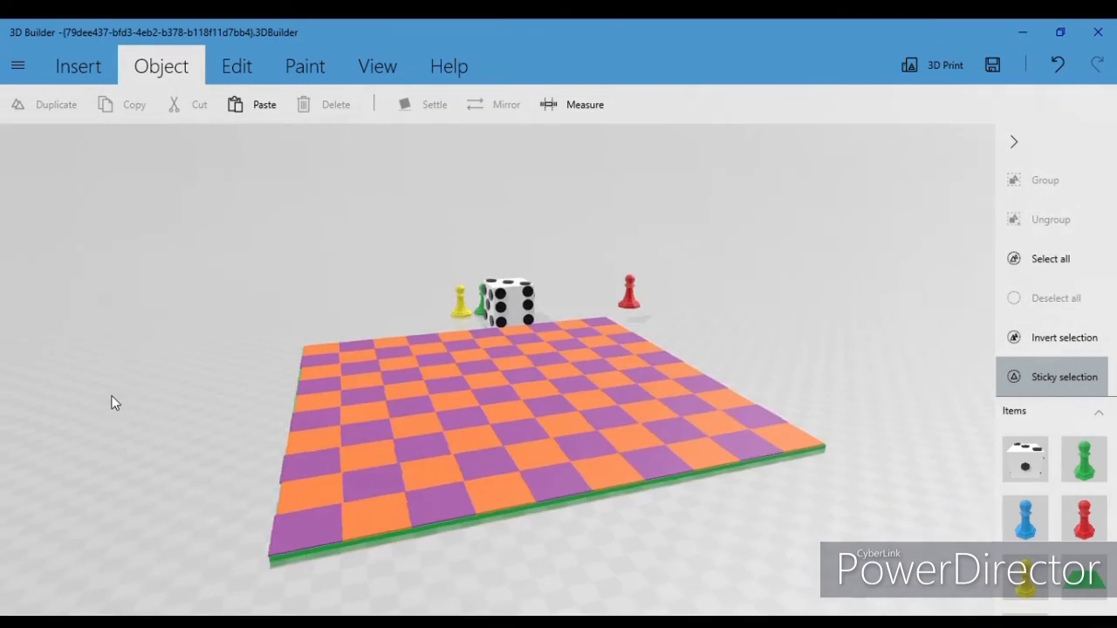
pyautogui.moveTo(530, 504); pyautogui.dragTo(489, 457, button='right')
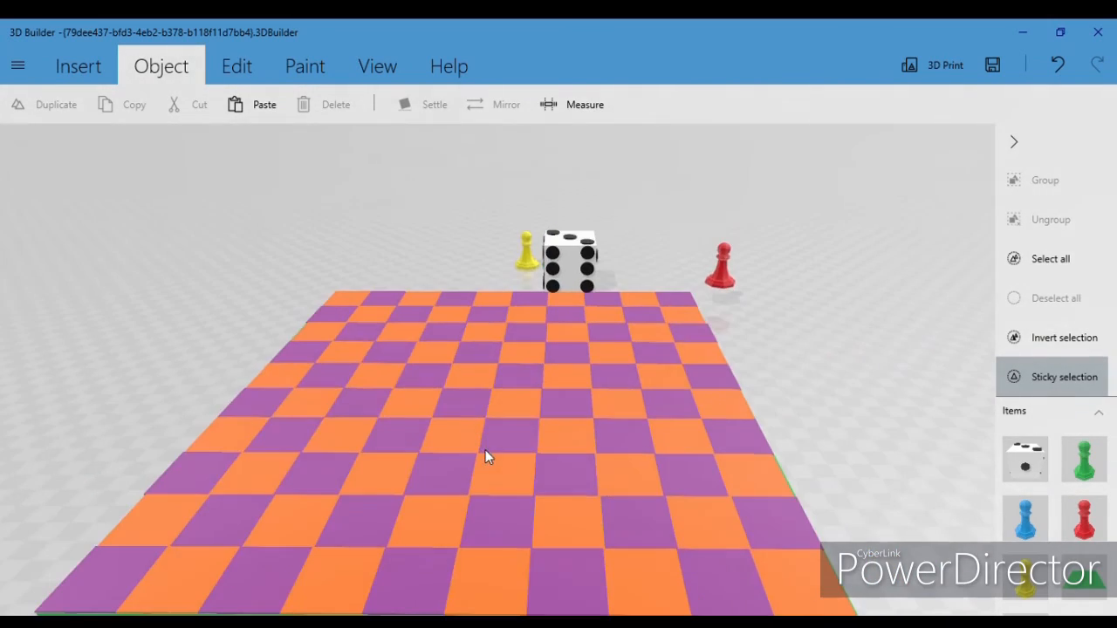
pyautogui.moveTo(681, 494); pyautogui.dragTo(603, 468, button='right')
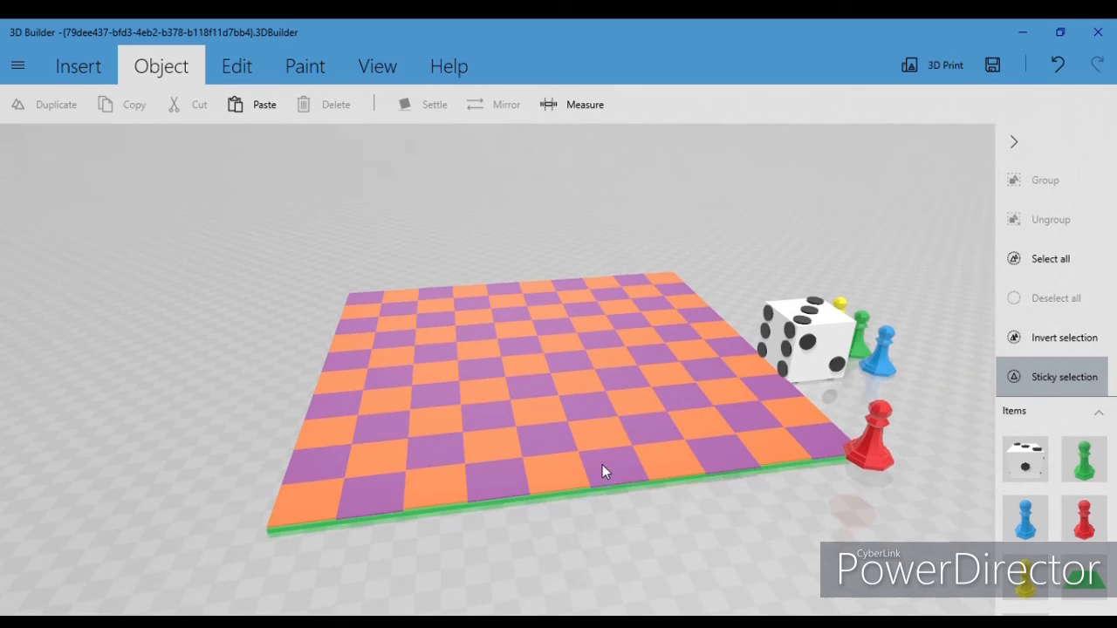
pyautogui.moveTo(668, 501); pyautogui.dragTo(865, 442, button='right')
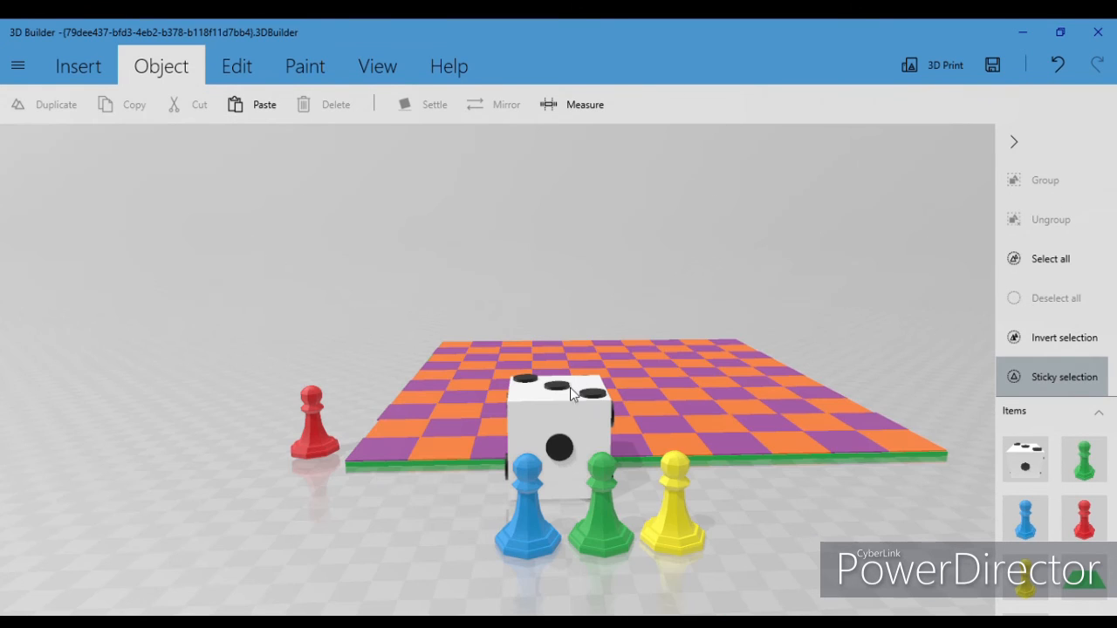
pyautogui.moveTo(688, 468); pyautogui.dragTo(475, 504, button='right')
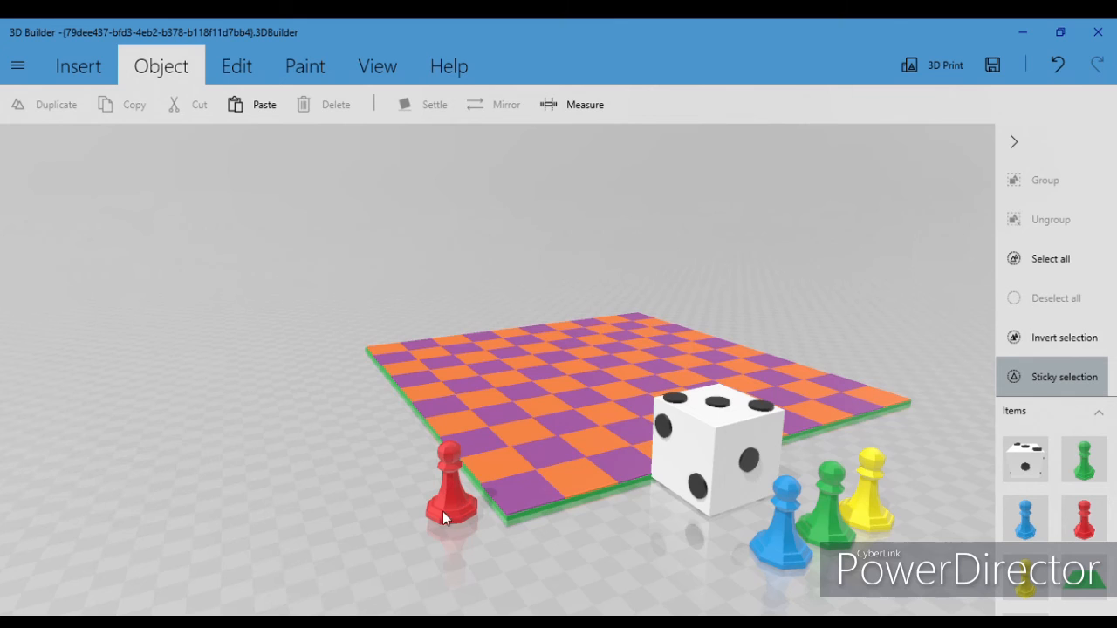
pyautogui.moveTo(683, 547); pyautogui.dragTo(587, 518, button='right')
# Try rolling the white die onto a different face with Settle
pyautogui.click(599, 518)
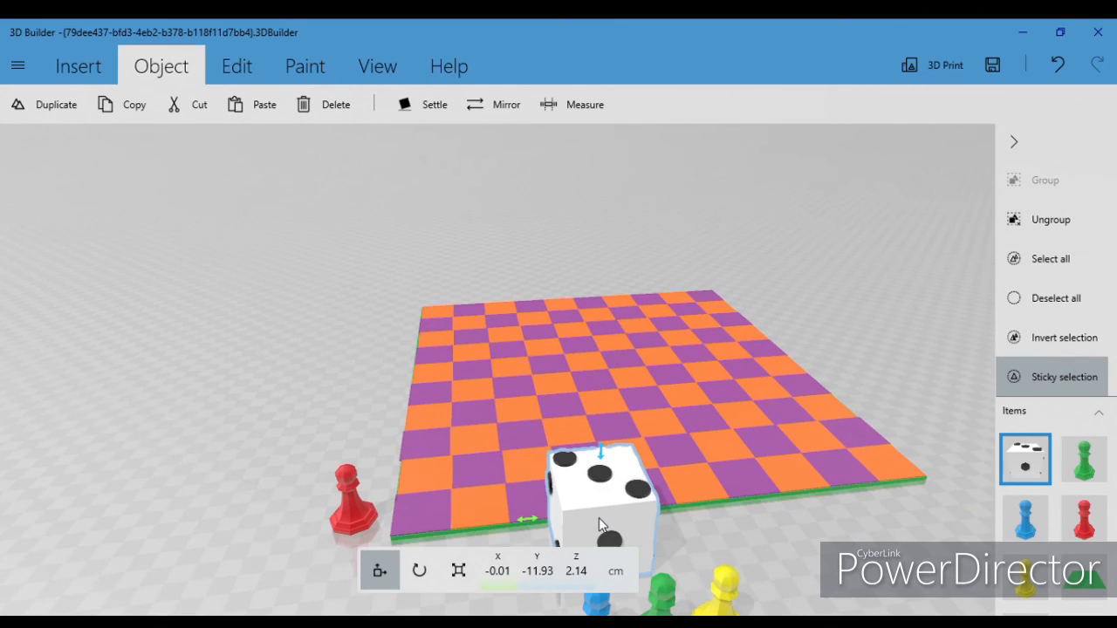
pyautogui.click(409, 106)
pyautogui.moveTo(618, 522); pyautogui.dragTo(449, 424)
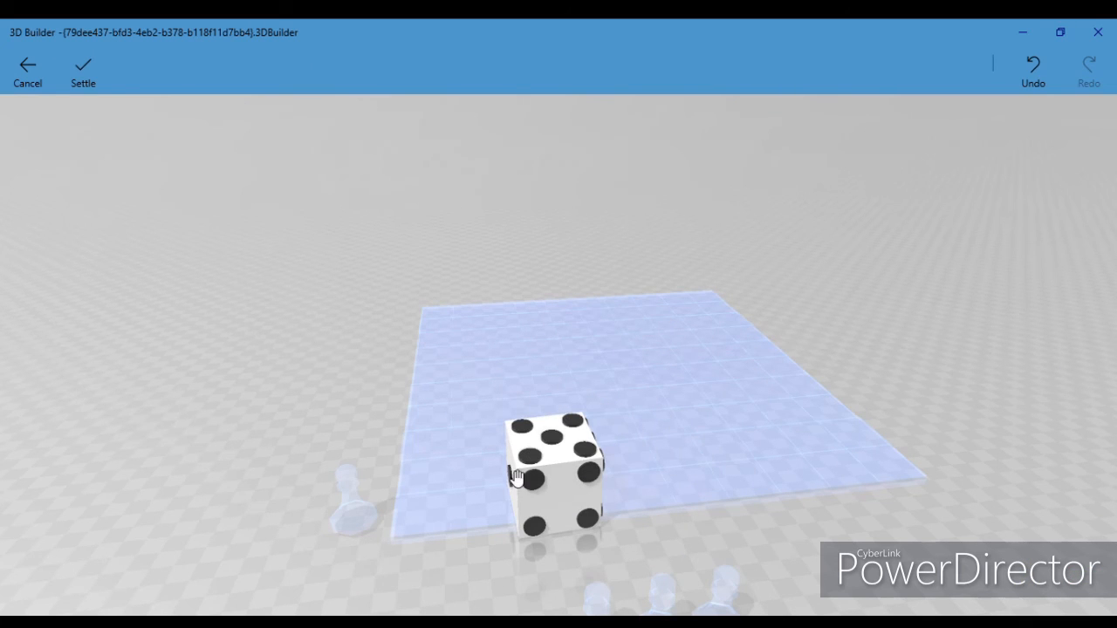
pyautogui.click(44, 83)
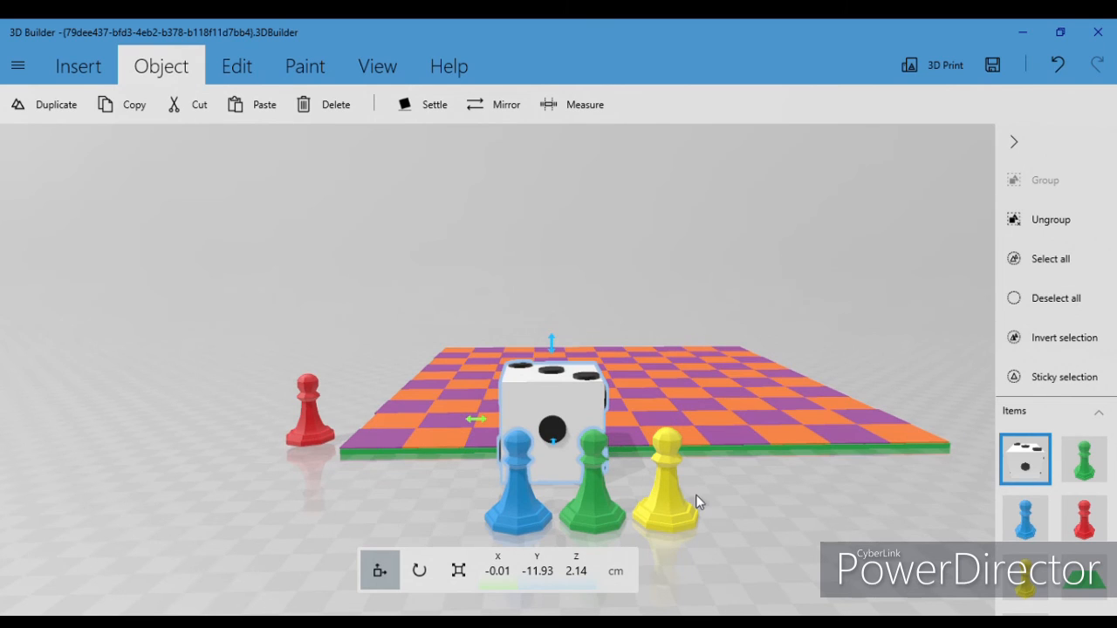
pyautogui.moveTo(732, 507); pyautogui.dragTo(656, 518)
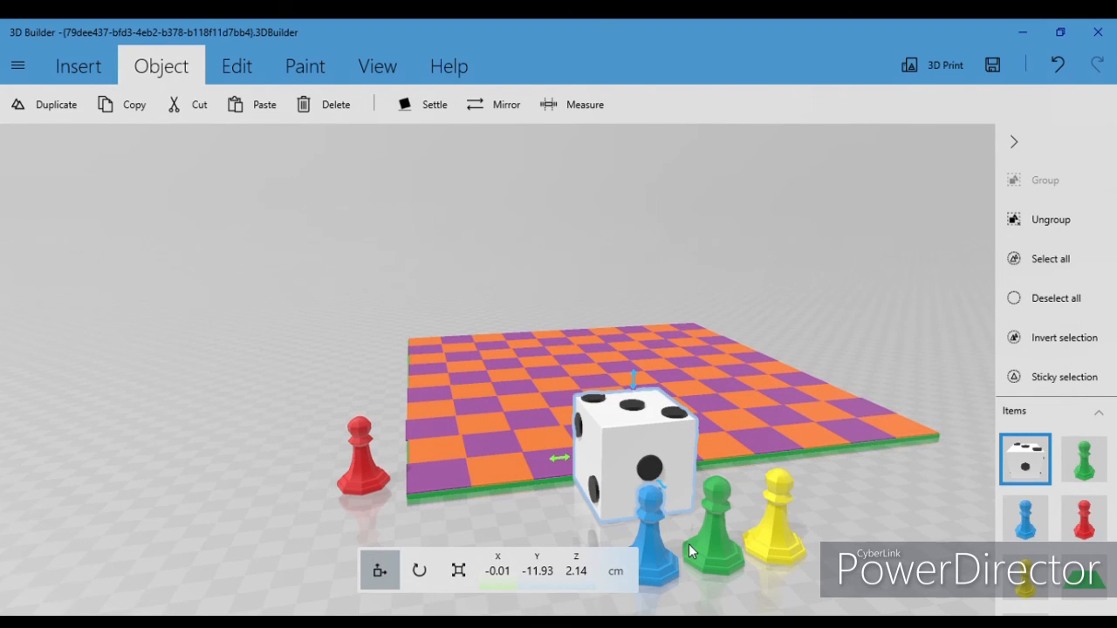
pyautogui.click(406, 106)
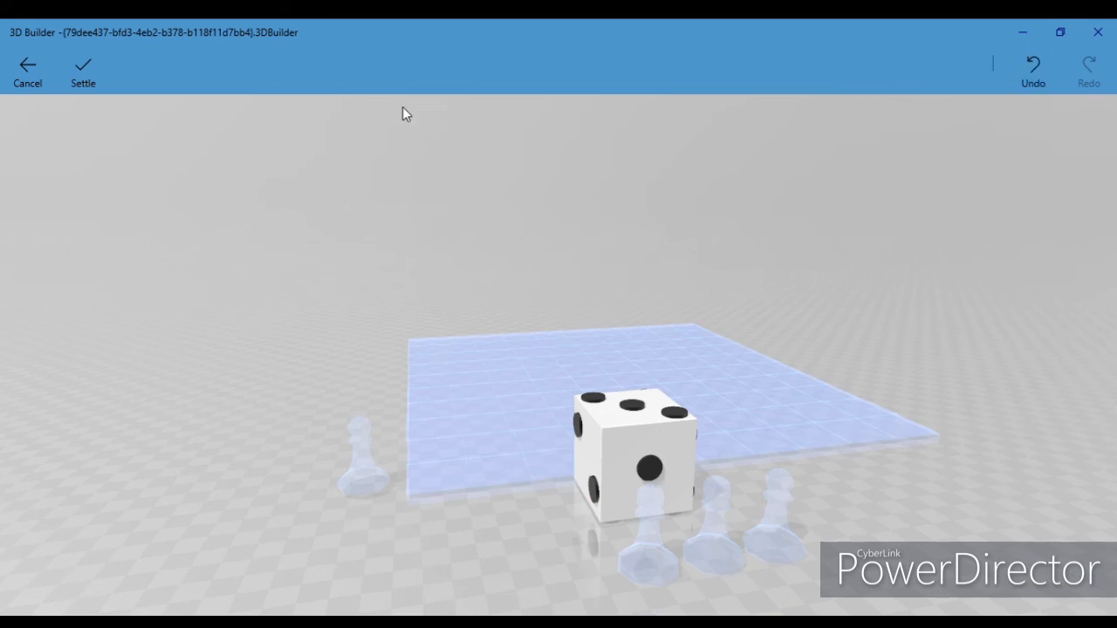
pyautogui.moveTo(655, 450); pyautogui.dragTo(563, 211)
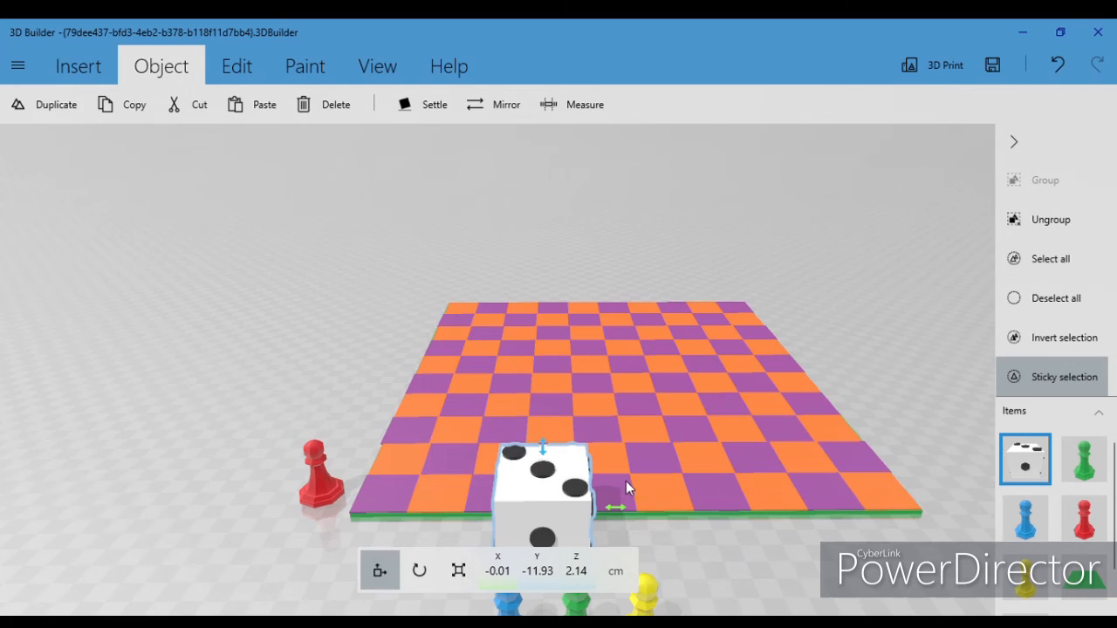
# Try lifting the die to about Z 6.24 cm and dropping it with Settle
pyautogui.moveTo(626, 484); pyautogui.dragTo(705, 471)
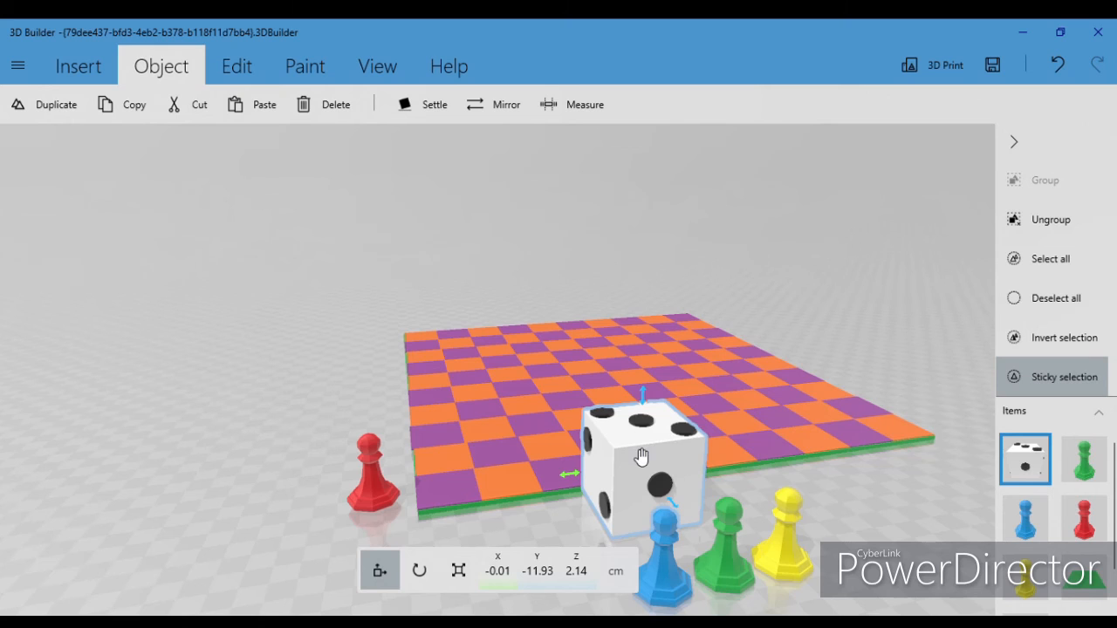
pyautogui.moveTo(644, 395); pyautogui.dragTo(534, 335)
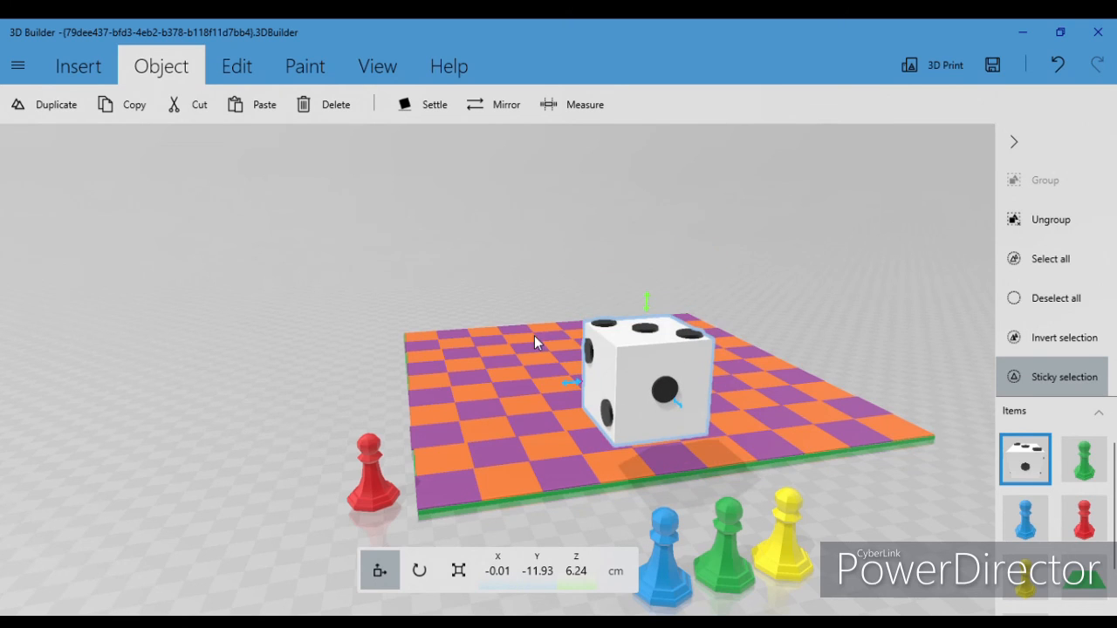
pyautogui.moveTo(661, 377); pyautogui.dragTo(524, 212)
pyautogui.click(423, 104)
pyautogui.click(27, 69)
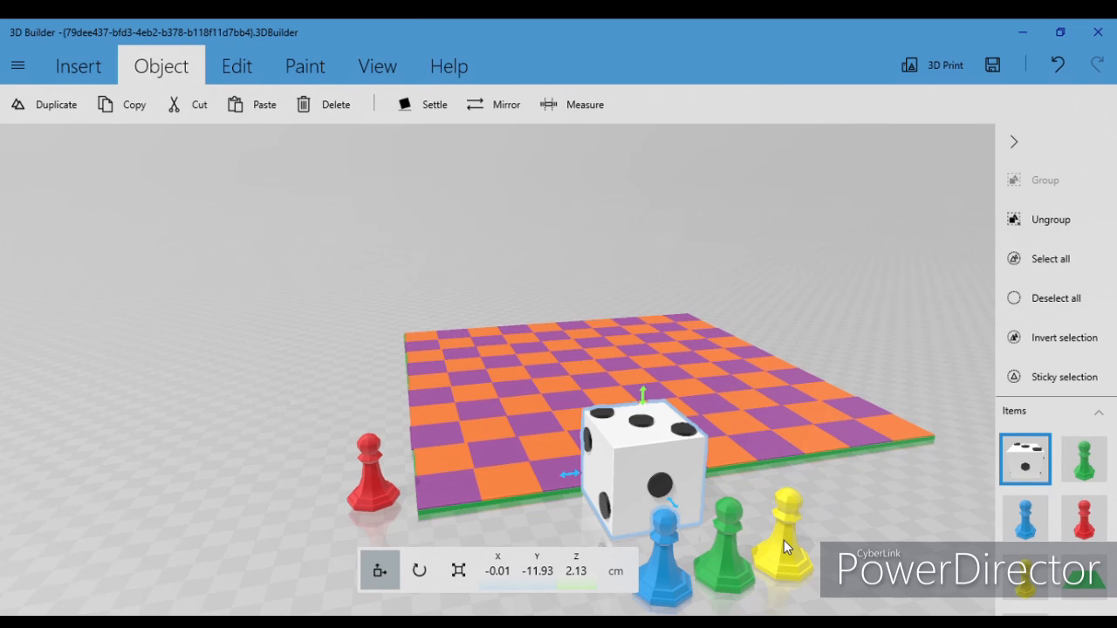
# Move the yellow pawn onto the purple corner square of the board, next to the red pawn
pyautogui.click(1065, 377)
pyautogui.moveTo(764, 558); pyautogui.dragTo(716, 508)
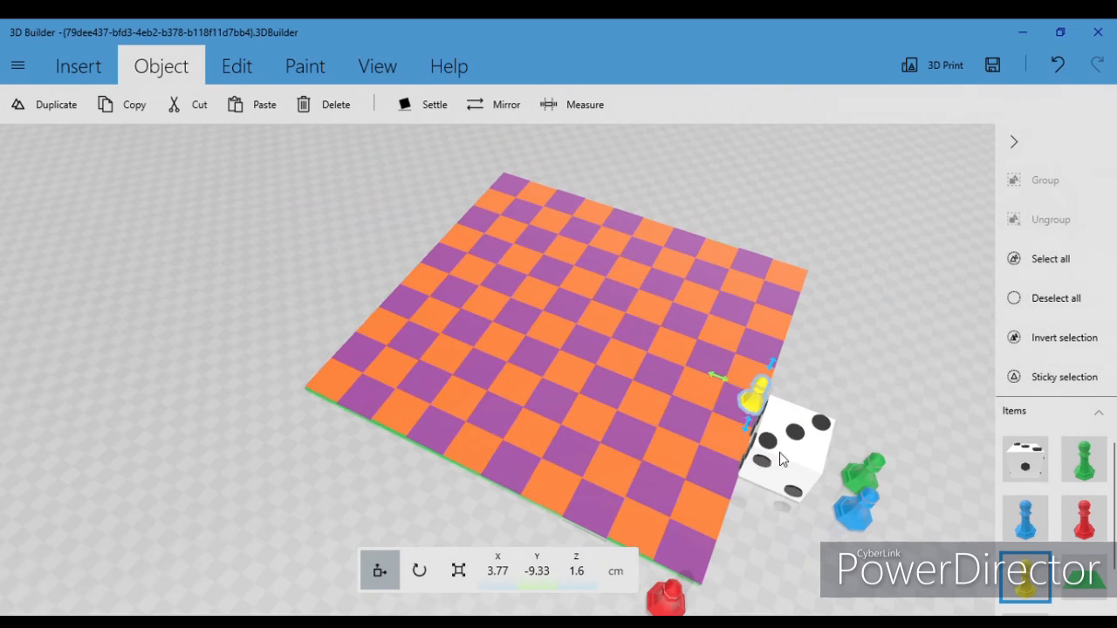
pyautogui.moveTo(780, 459); pyautogui.dragTo(535, 468)
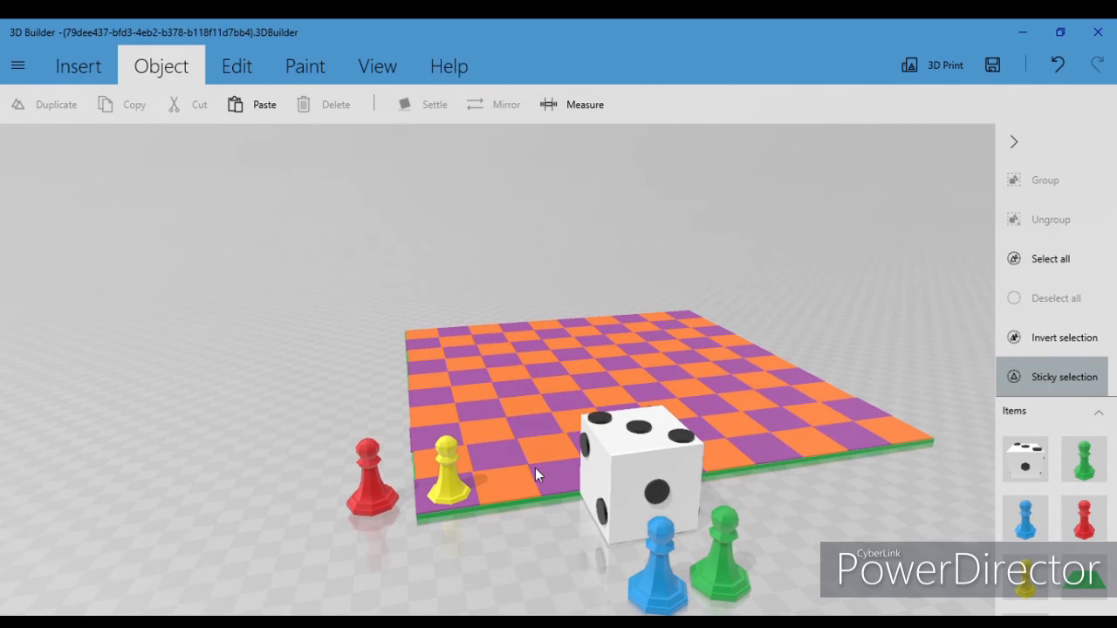
# Examine the red pawn and the whole game layout from low, overhead and angled viewpoints
pyautogui.click(366, 470)
pyautogui.moveTo(400, 520); pyautogui.dragTo(379, 405)
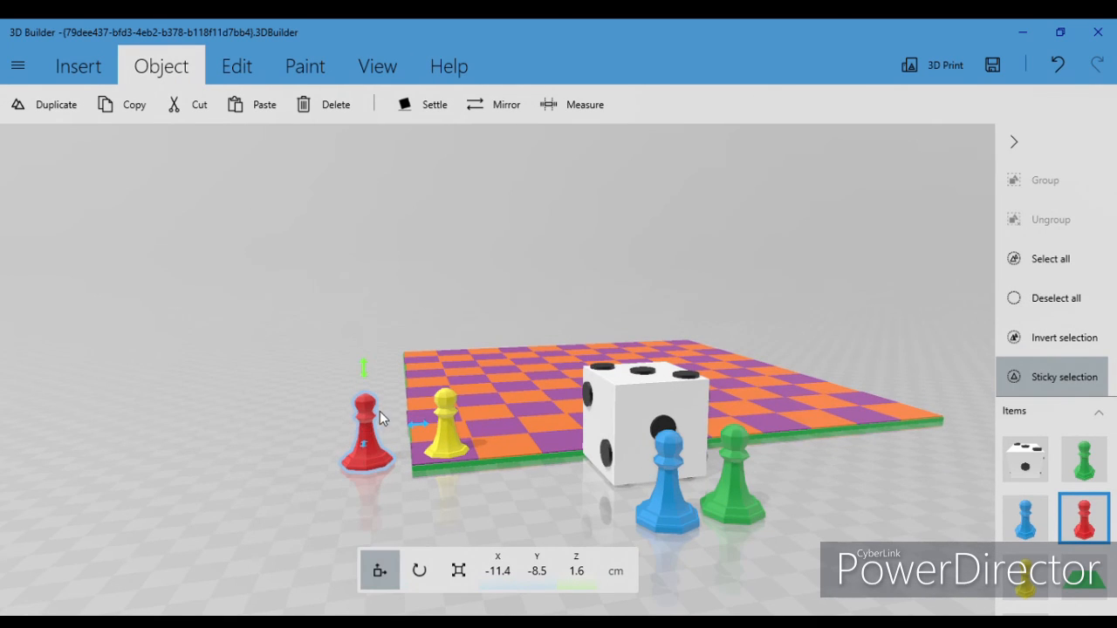
pyautogui.click(370, 433)
pyautogui.moveTo(495, 508); pyautogui.dragTo(376, 576)
pyautogui.moveTo(546, 477); pyautogui.dragTo(192, 507)
pyautogui.moveTo(370, 400); pyautogui.dragTo(295, 434, button='right')
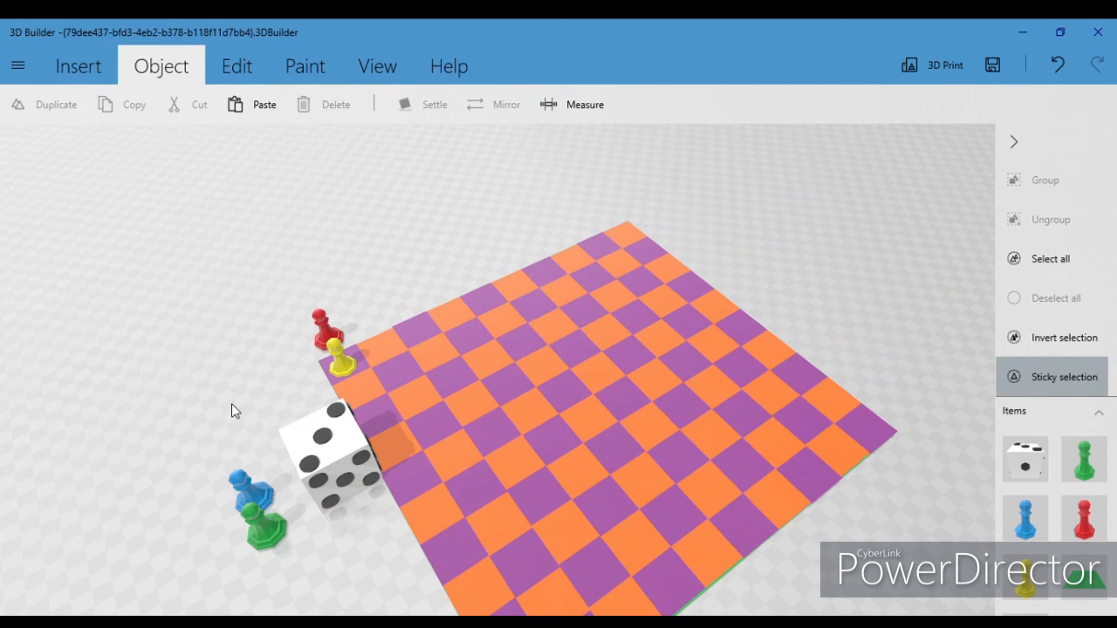
pyautogui.moveTo(221, 397); pyautogui.dragTo(583, 494, button='right')
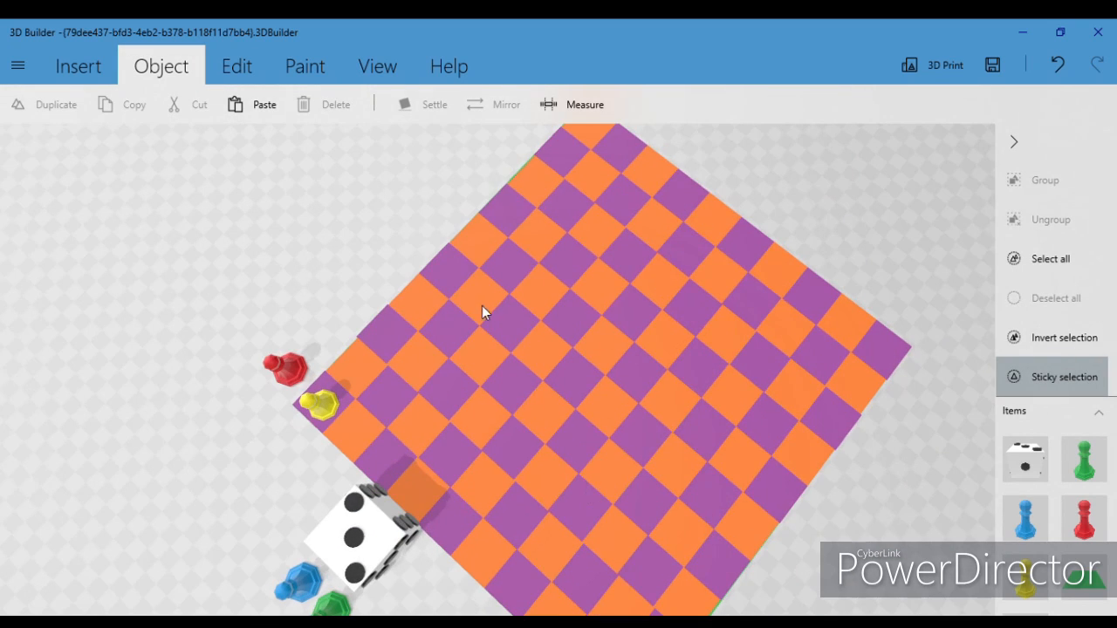
pyautogui.moveTo(472, 501); pyautogui.dragTo(663, 378, button='right')
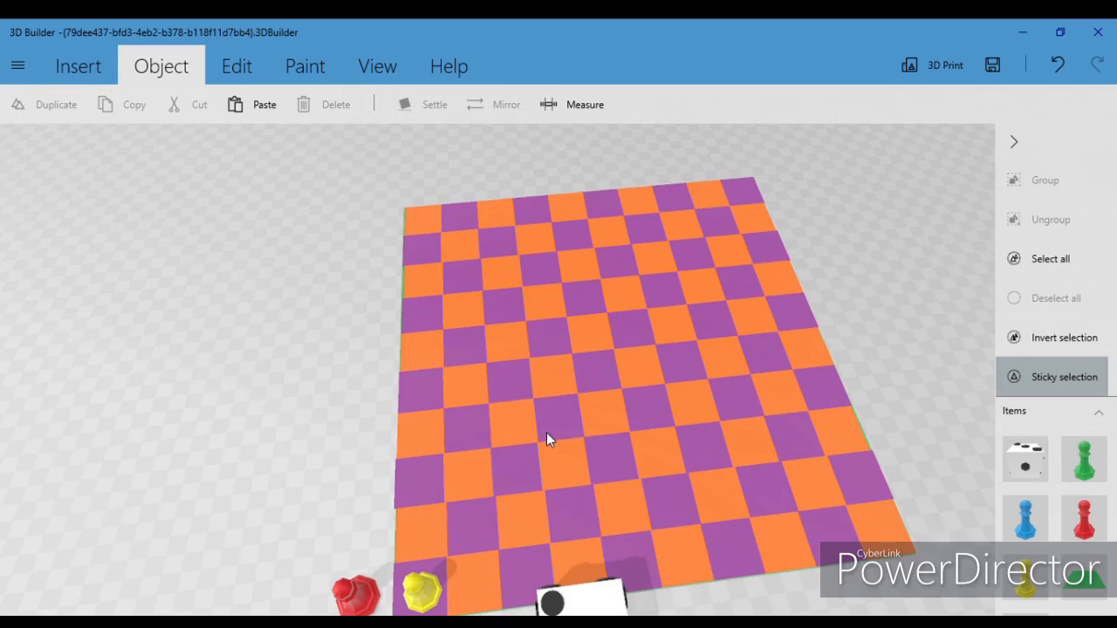
pyautogui.moveTo(698, 464); pyautogui.dragTo(461, 381, button='right')
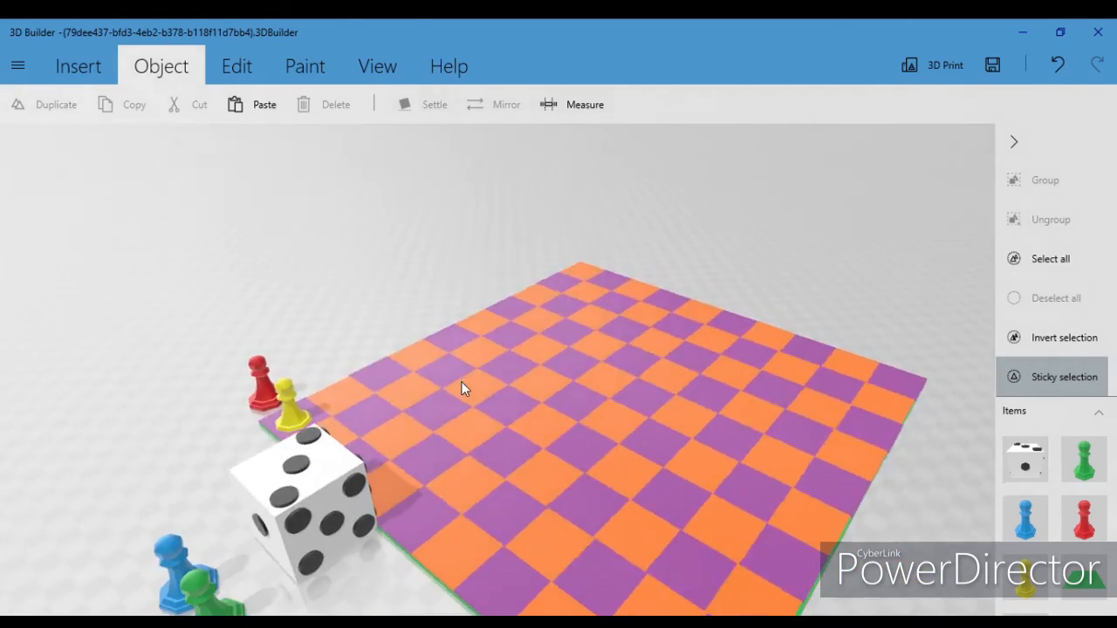